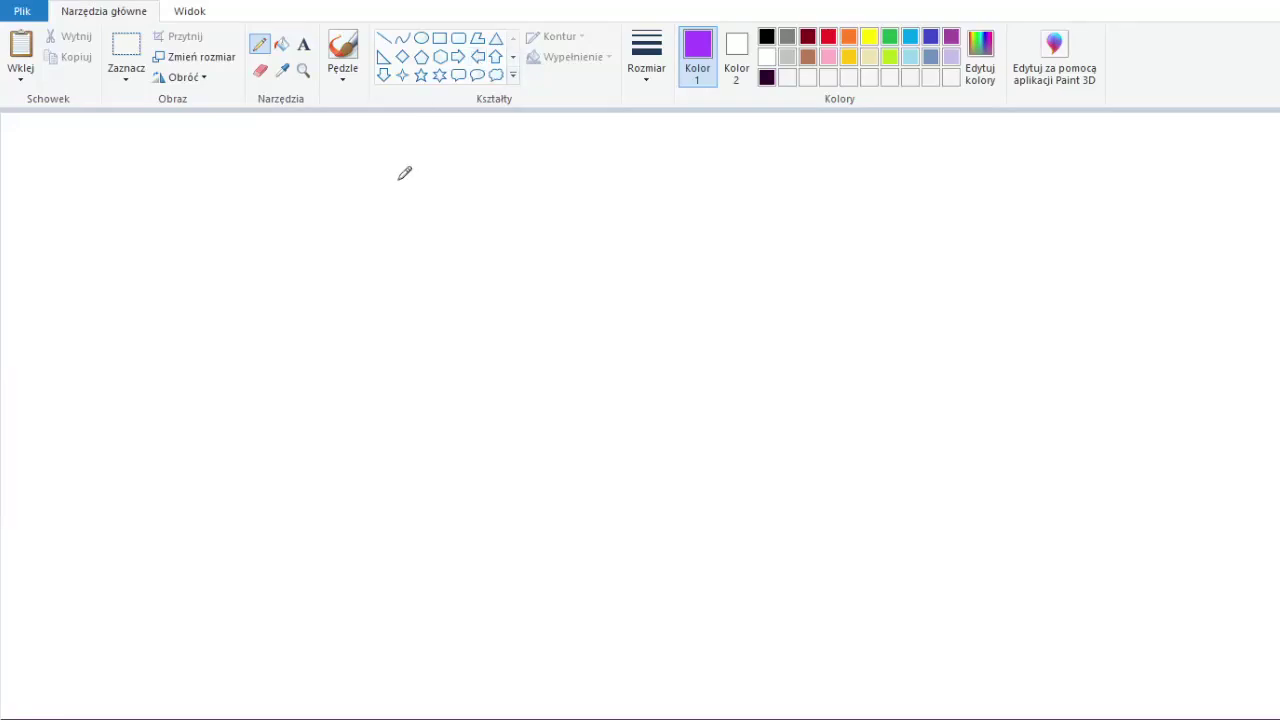
- Fill the whole canvas purple and set black as the drawing colour
left_click(281, 44)
left_click(636, 434)
left_click(283, 71)
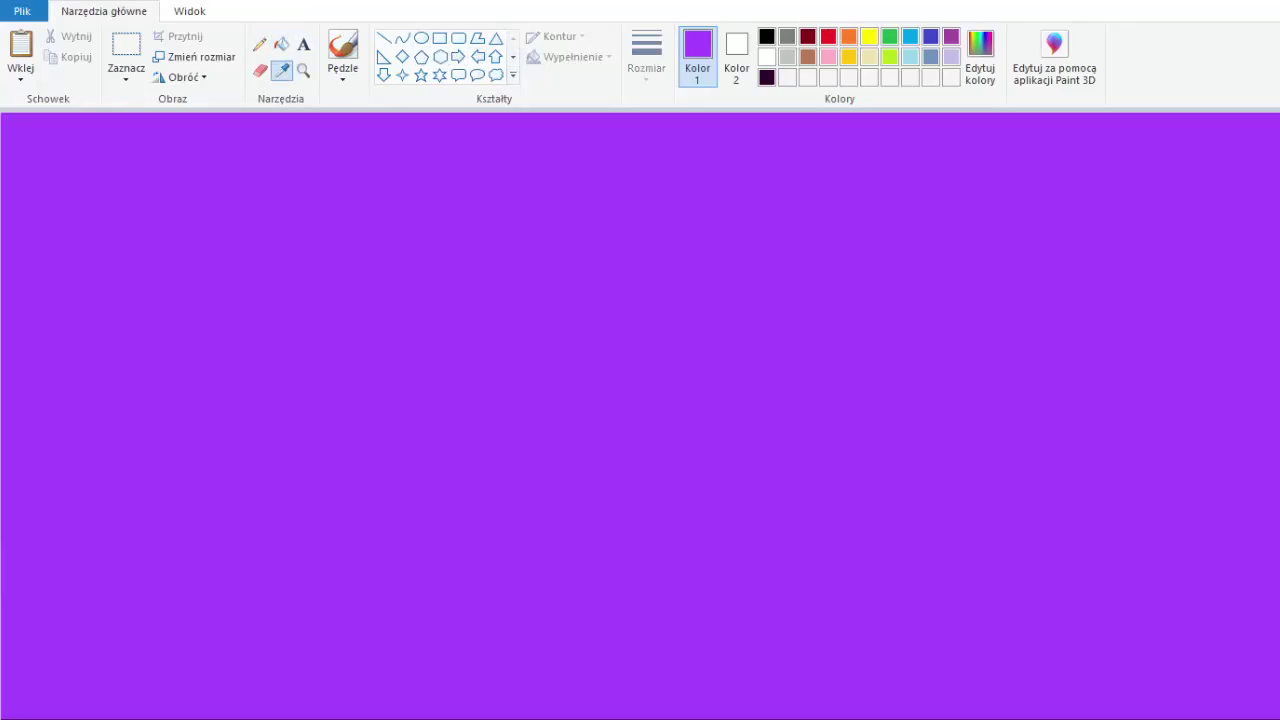
left_click(766, 36)
- Draw the bubble's left edge, slanted top corner, bottom edge and right side as black lines
left_click(384, 38)
left_click_drag(464, 232, 464, 414)
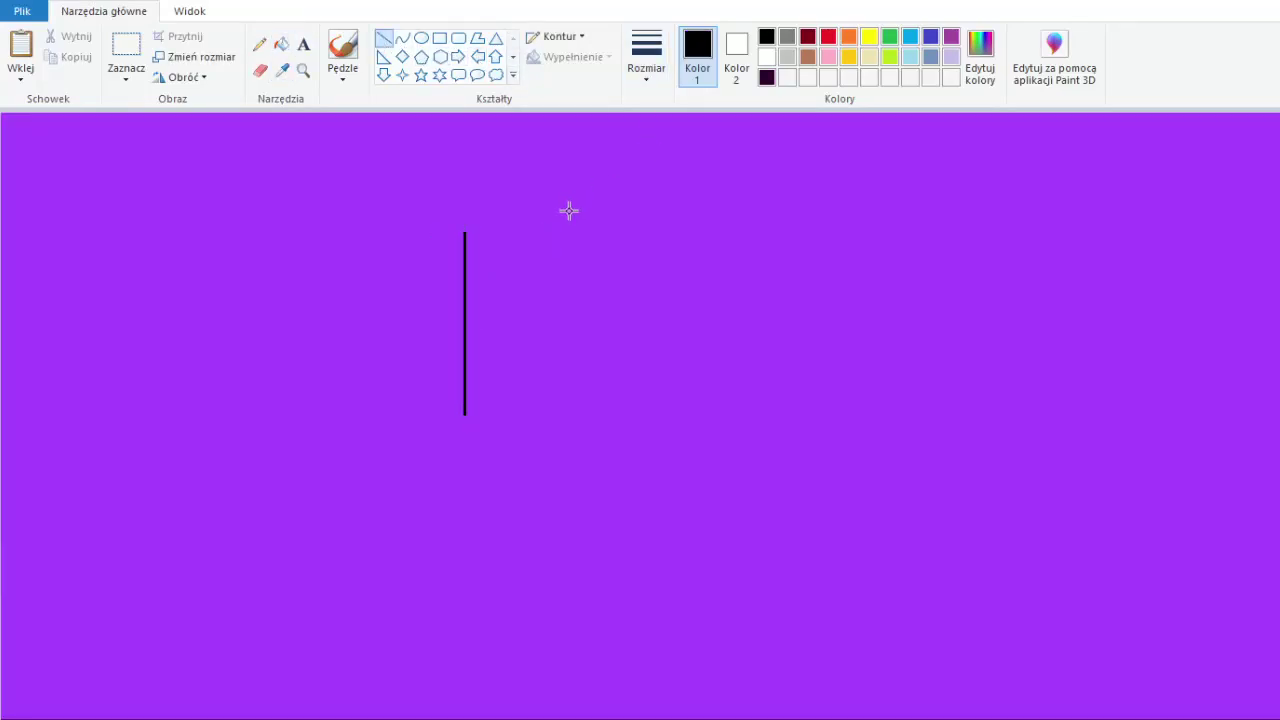
mouse_move(464, 232)
left_mouse_down()
mouse_move(537, 176)
mouse_move(718, 177)
left_mouse_up()
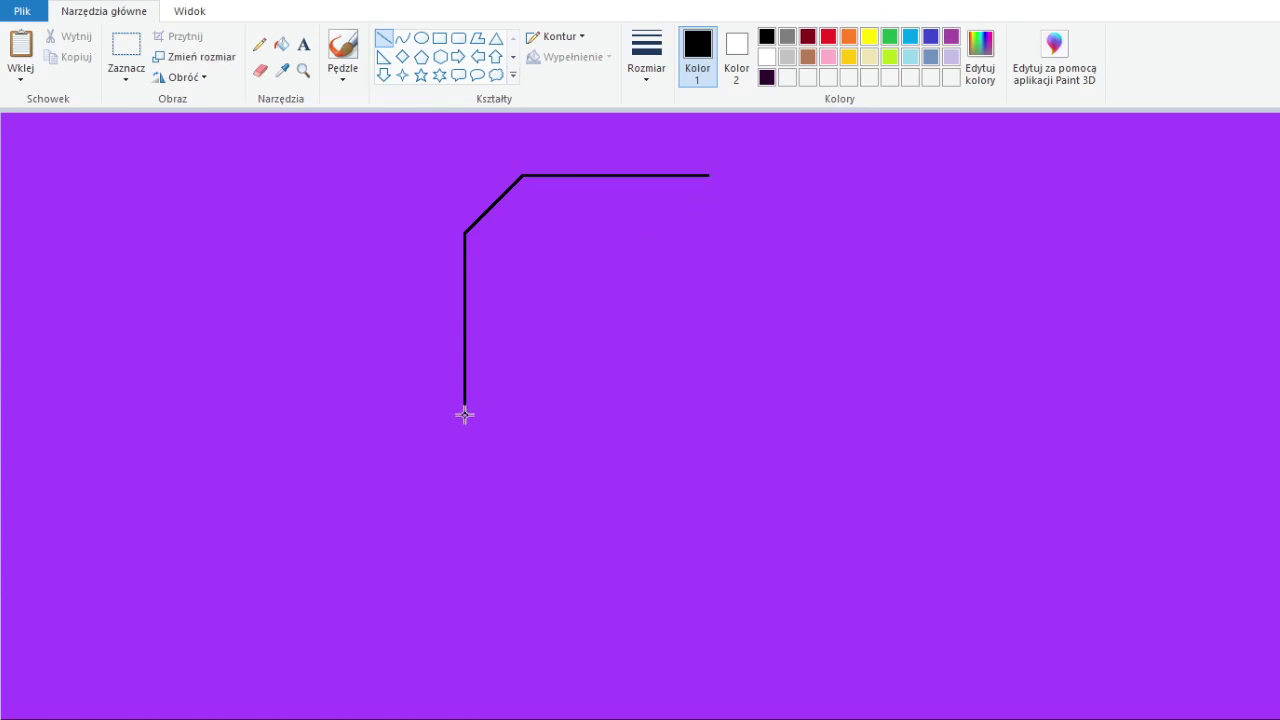
left_click_drag(464, 416, 535, 438)
mouse_move(522, 176)
left_mouse_down()
mouse_move(530, 468)
mouse_move(567, 425)
mouse_move(617, 416)
left_mouse_up()
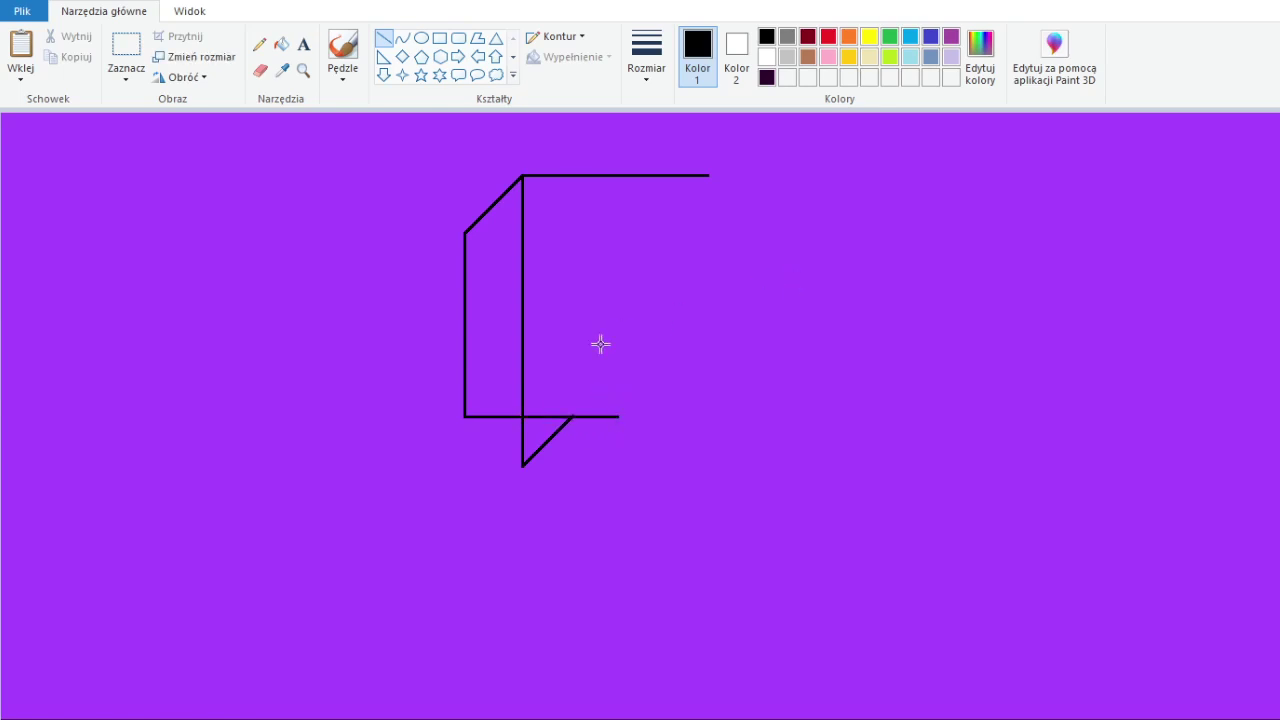
left_click_drag(704, 177, 709, 175)
mouse_move(709, 175)
left_mouse_down()
mouse_move(711, 317)
mouse_move(613, 414)
left_mouse_up()
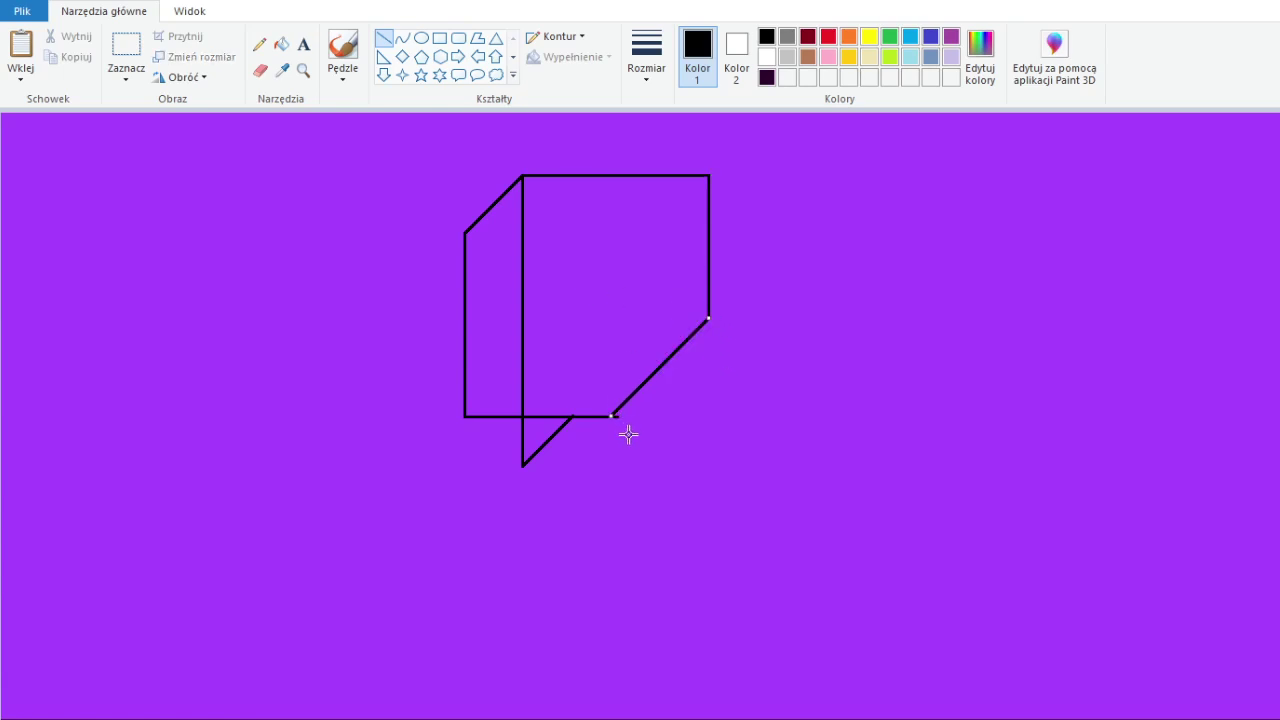
- Replace a misplaced diagonal with the slanted lower-right corner, then draw the inner frame's edges
key("ctrl+z")
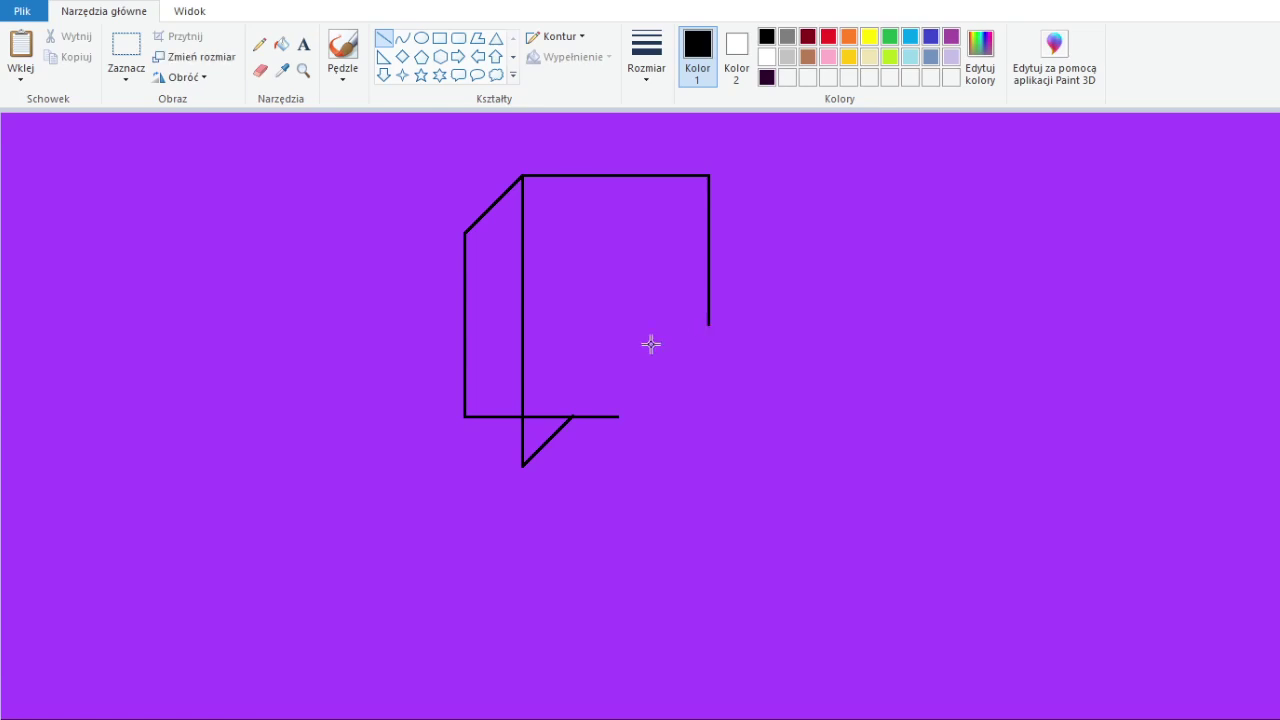
left_click_drag(709, 325, 619, 416)
mouse_move(568, 389)
left_mouse_down()
mouse_move(611, 357)
mouse_move(658, 365)
mouse_move(693, 321)
left_mouse_up()
mouse_move(697, 187)
left_mouse_down()
mouse_move(697, 334)
mouse_move(694, 321)
left_mouse_up()
left_click_drag(694, 187, 522, 187)
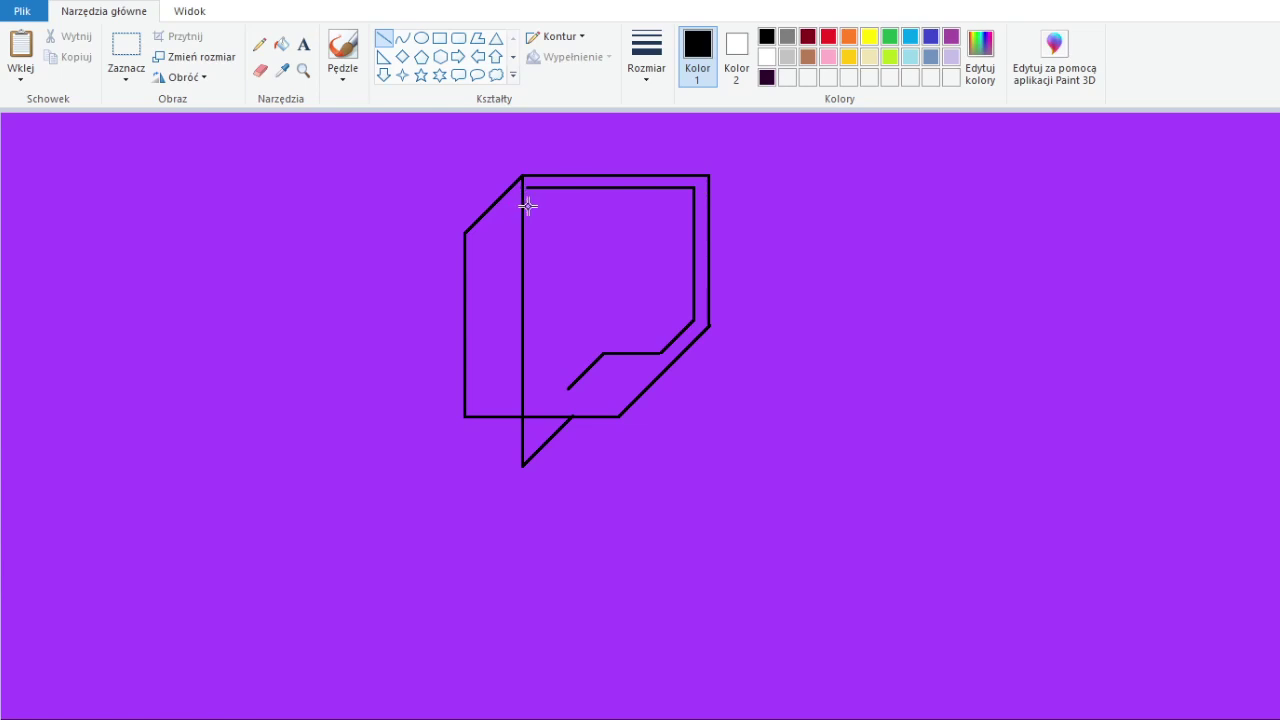
left_click_drag(569, 388, 493, 388)
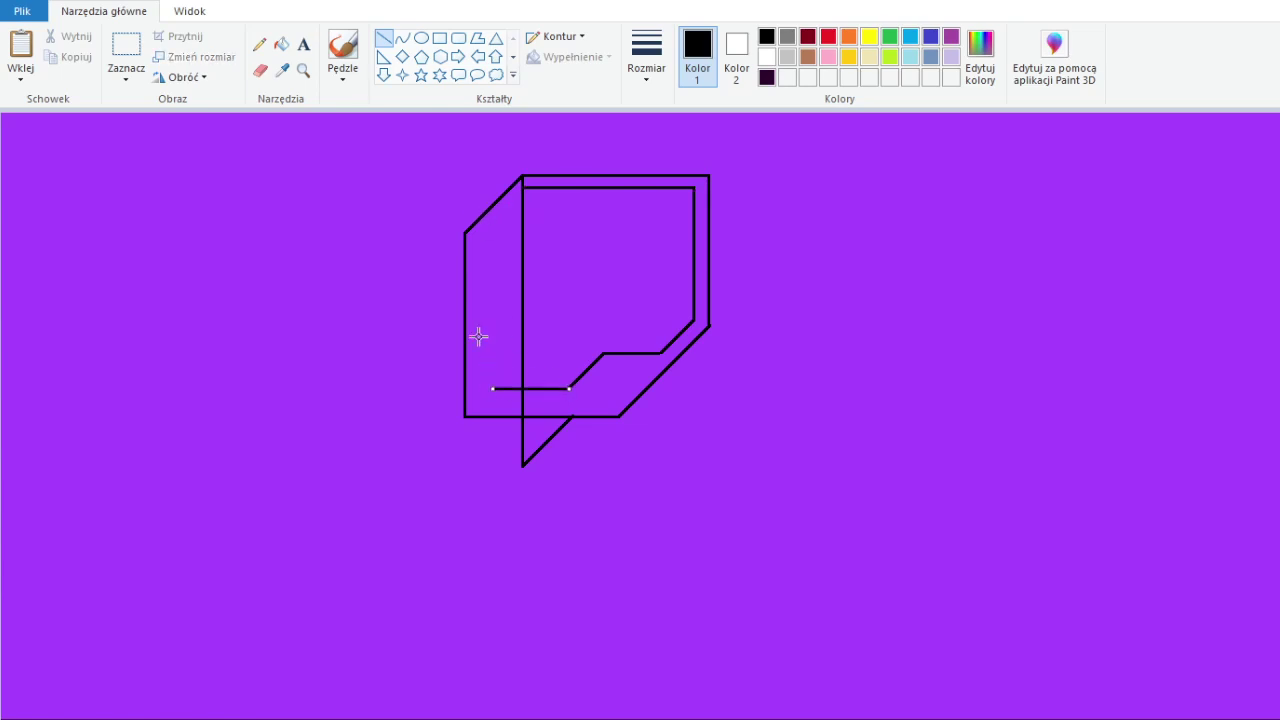
- Fill the left strip, bottom tail triangle and frame band black
left_click(281, 44)
left_click(490, 290)
left_click(540, 435)
left_click(590, 400)
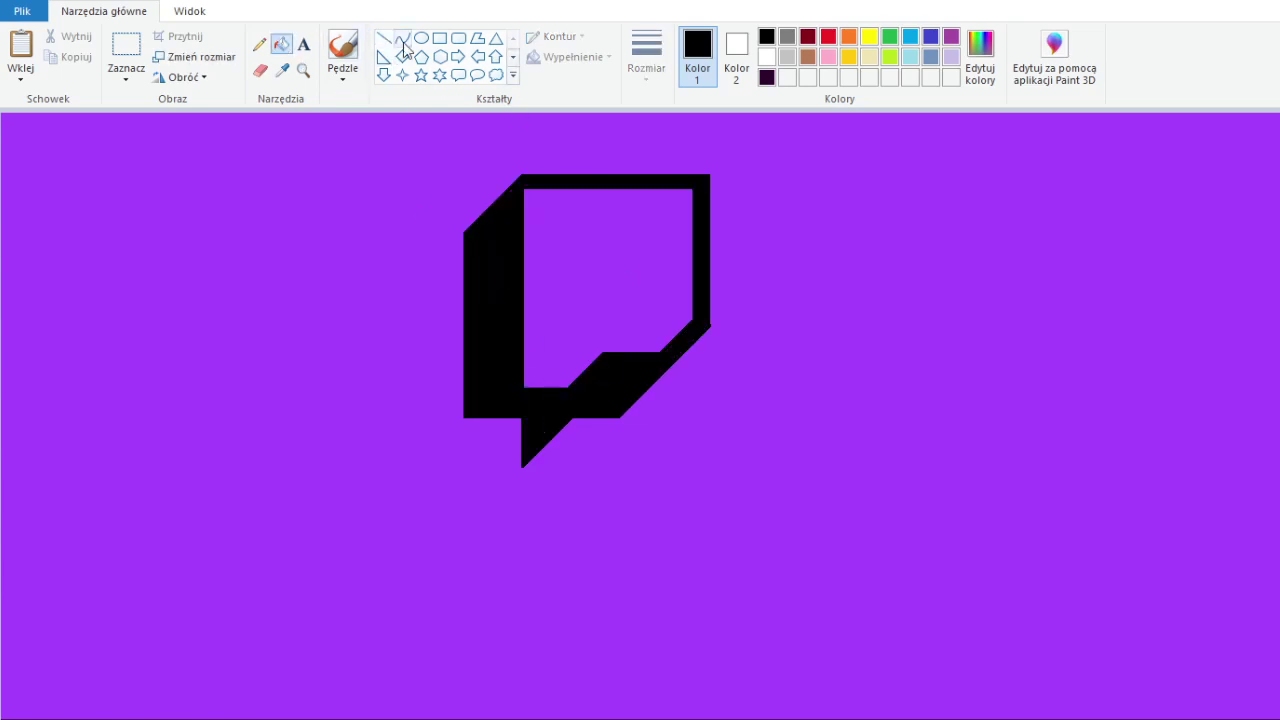
- Paint over a stray right-hand edge with the purple background colour
left_click(282, 70)
left_click(871, 245)
left_click(384, 38)
left_click_drag(711, 309, 711, 368)
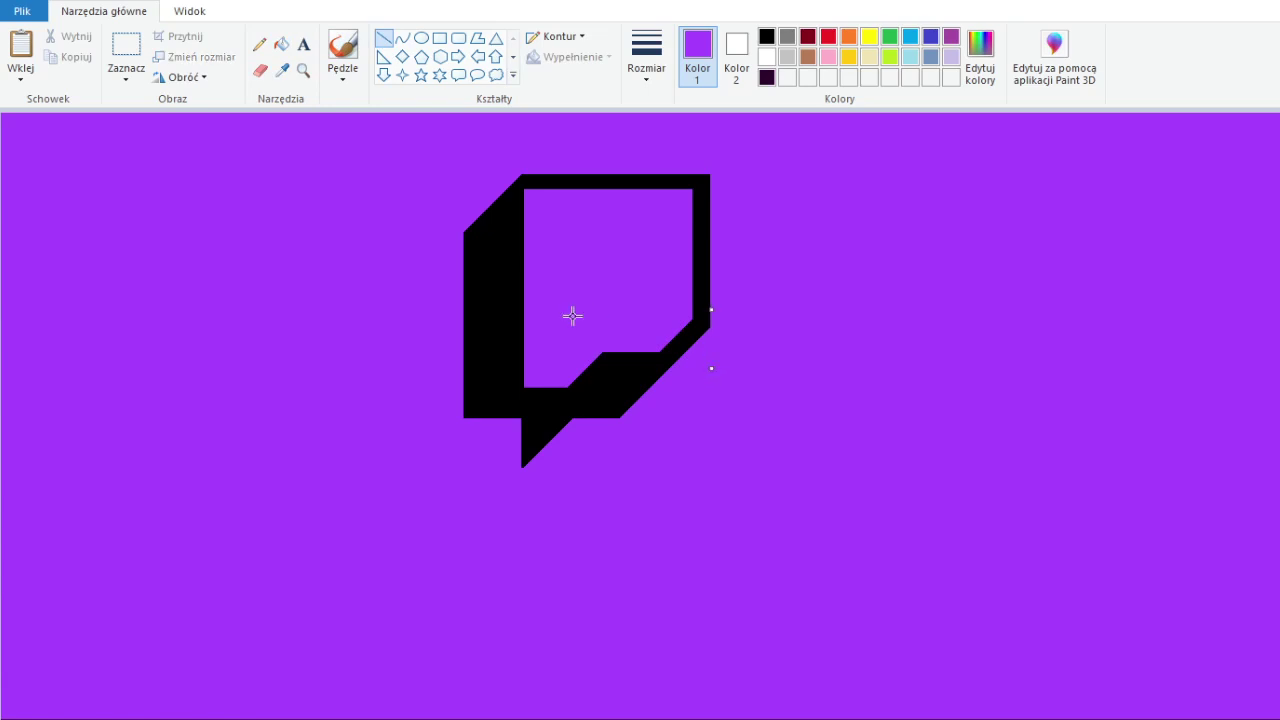
- Draw and position a vertical black line inside the bubble, closing a small corner square
left_click(282, 70)
left_click(498, 304)
mouse_move(569, 242)
left_mouse_down()
mouse_move(569, 308)
mouse_move(572, 295)
left_mouse_up()
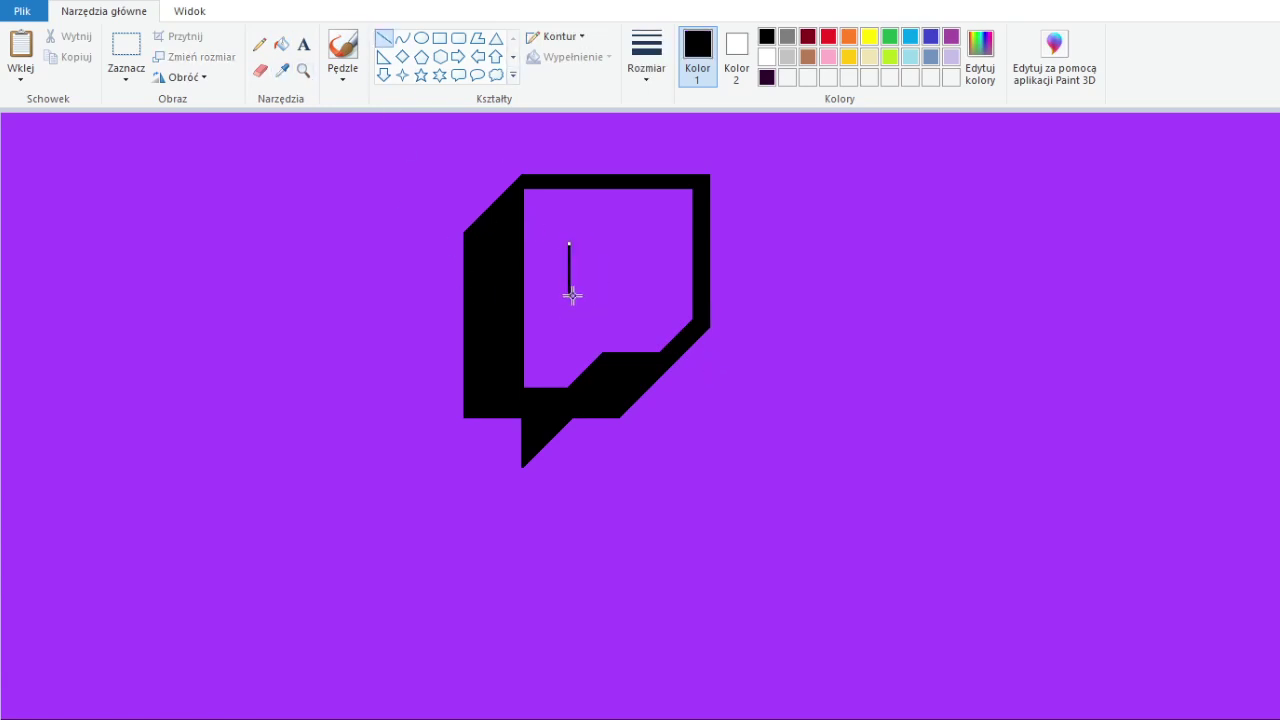
key("Right")
key("Right")
key("Right")
key("Right")
key("Right")
key("Right")
key("Right")
key("Right")
key("Right")
key("Left")
key("Left")
key("Left")
key("Left")
key("Left")
key("Left")
left_click(548, 305)
mouse_move(566, 352)
left_mouse_down()
mouse_move(567, 388)
mouse_move(523, 352)
left_mouse_up()
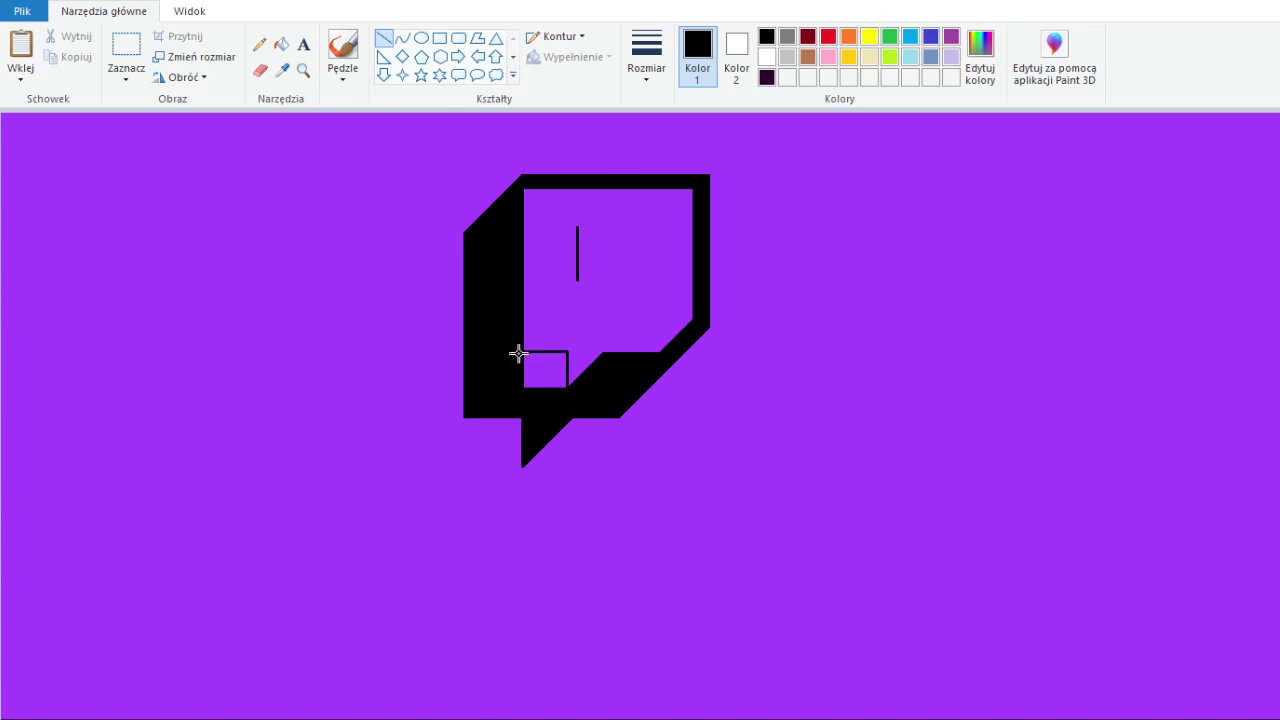
- Fill the small square black, outline the eye rectangle, and pick up purple
left_click(281, 46)
left_click(542, 370)
left_click(384, 38)
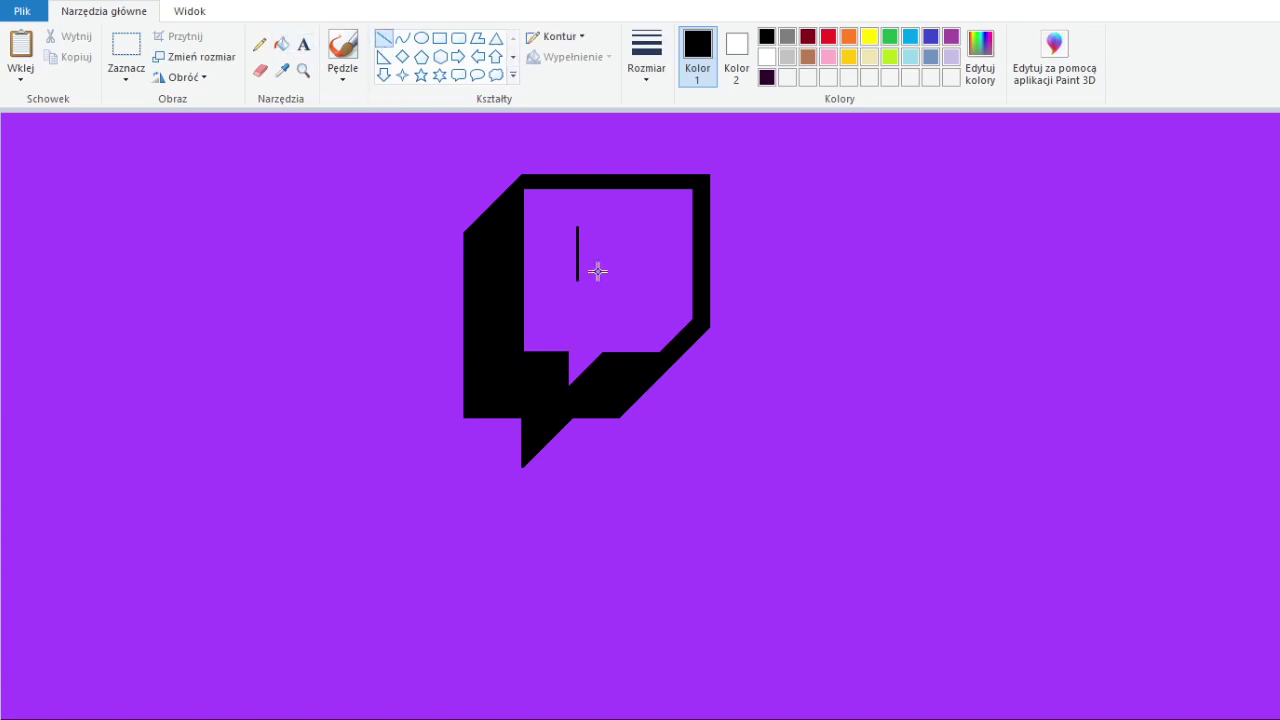
mouse_move(595, 228)
left_mouse_down()
mouse_move(648, 246)
mouse_move(654, 228)
mouse_move(659, 283)
left_mouse_up()
left_click_drag(577, 280, 654, 280)
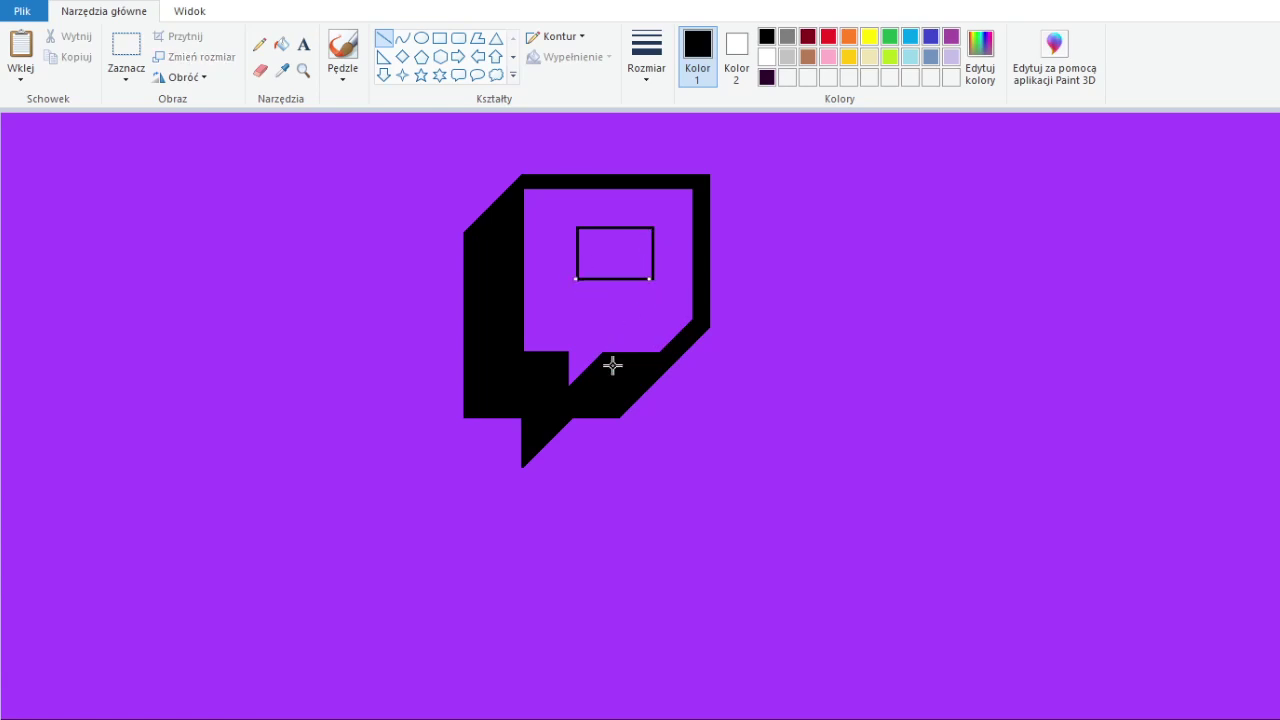
left_click(282, 70)
left_click(571, 280)
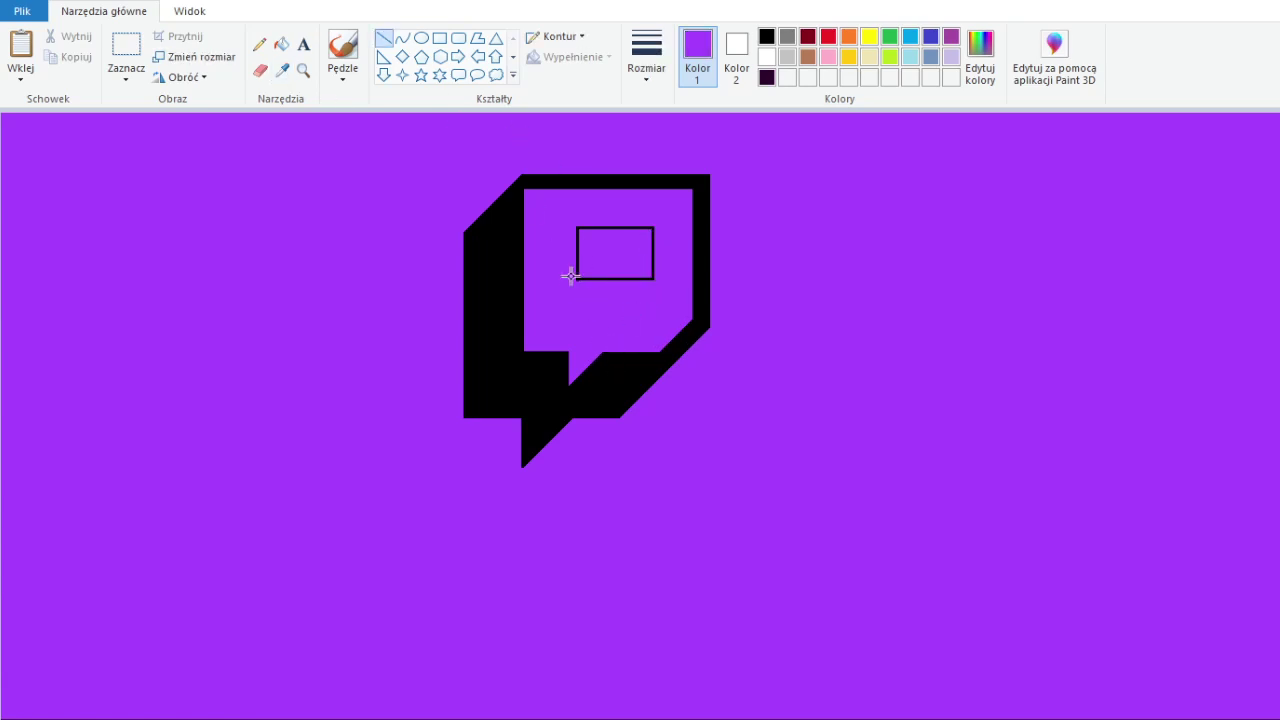
- Draw two black dividing lines across the eye rectangle
left_click(766, 37)
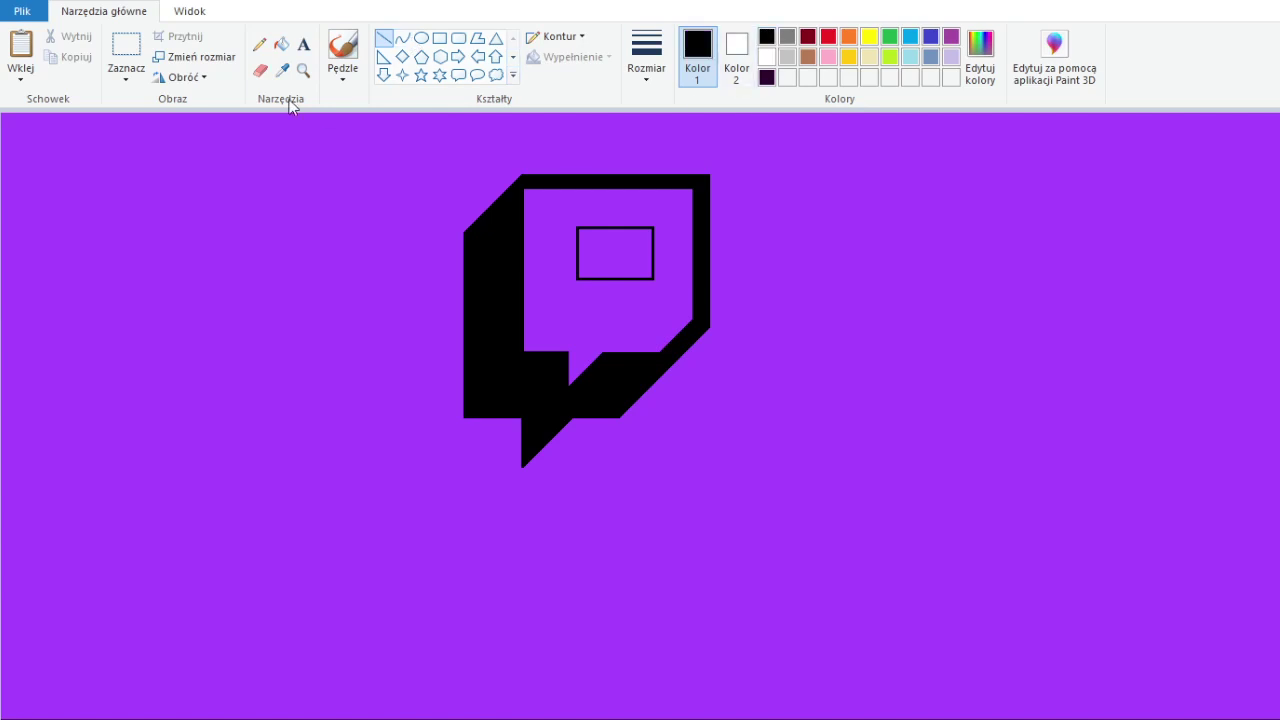
left_click(282, 70)
left_click(543, 331)
left_click_drag(596, 229, 596, 279)
left_click_drag(634, 228, 634, 279)
- Fill the bubble interior white and whiten the eye rectangle's middle section
left_click(766, 57)
left_click(282, 44)
left_click(543, 237)
left_click(384, 37)
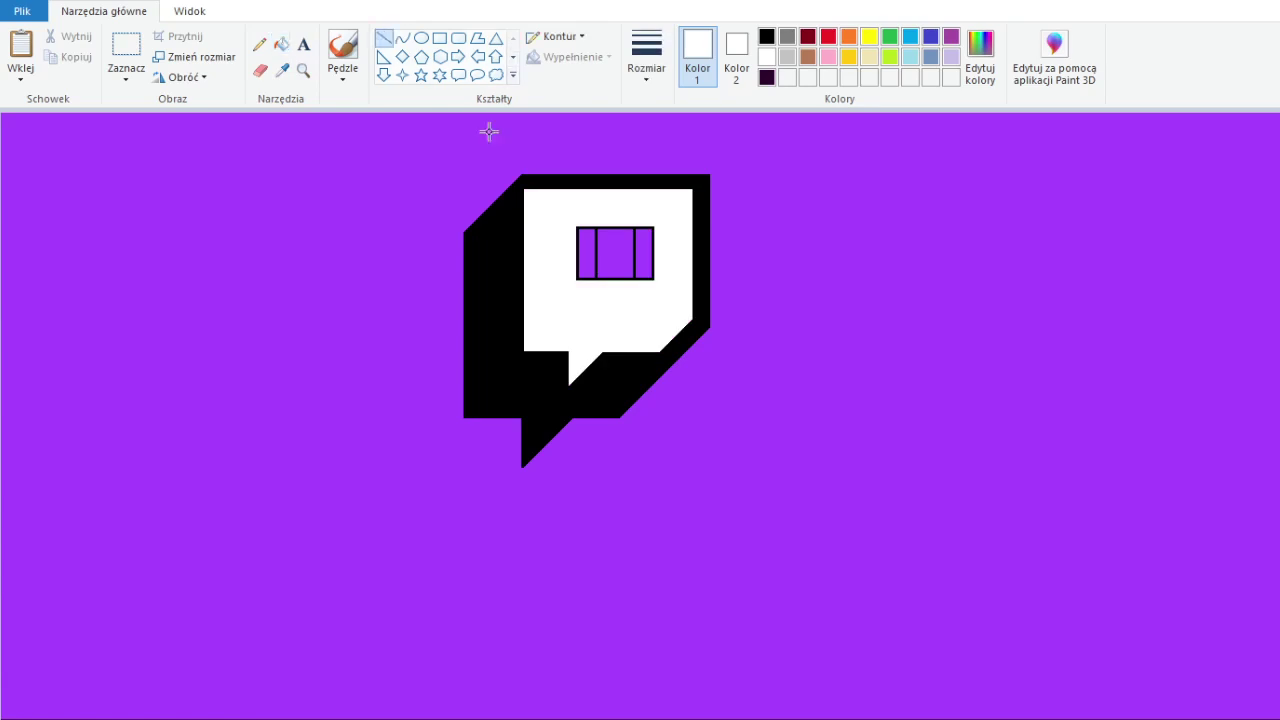
left_click_drag(633, 217, 631, 324)
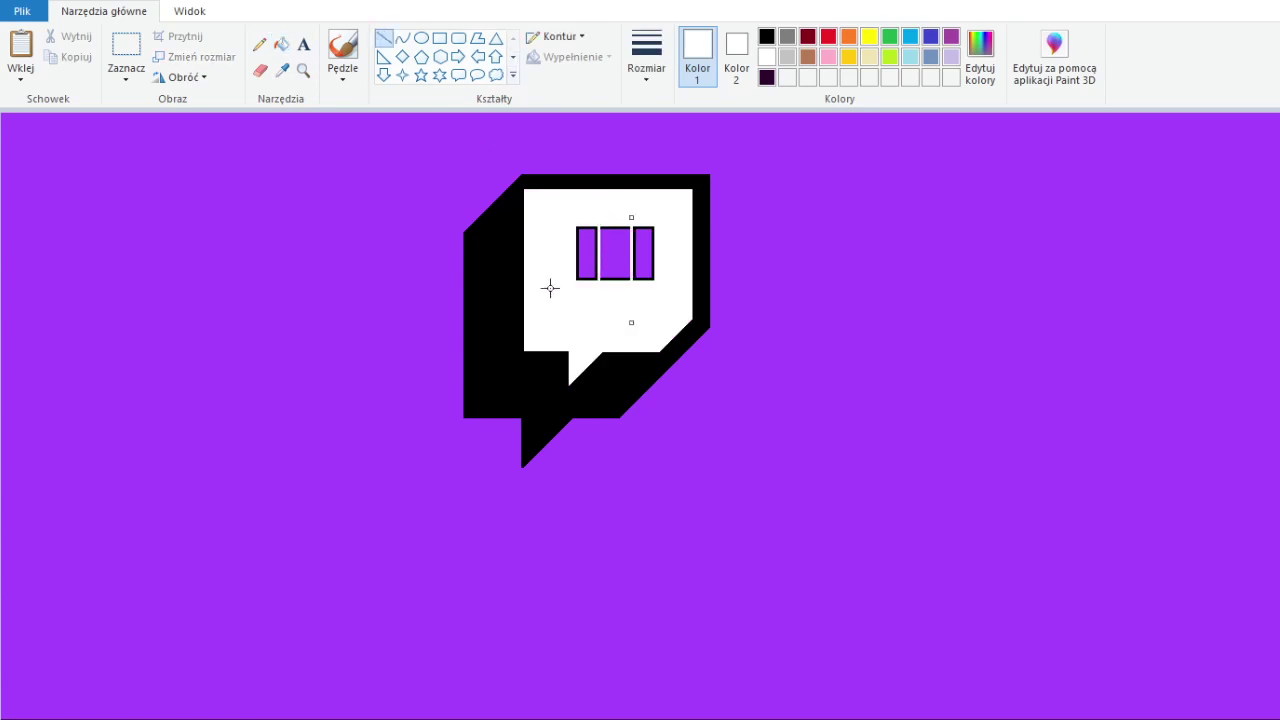
left_click(282, 44)
left_click(617, 250)
- Fill both eyes black and reposition them inside the bubble
left_click(283, 70)
left_click(490, 300)
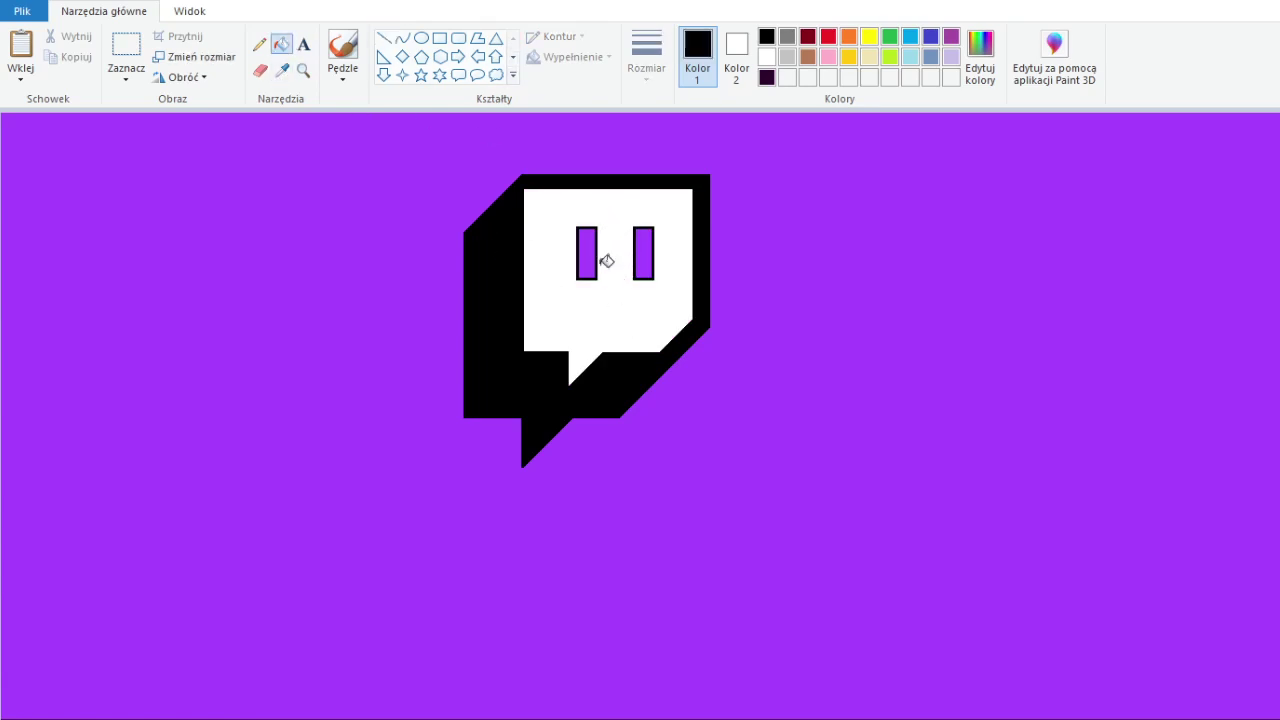
left_click(587, 253)
left_click(643, 253)
left_click(126, 45)
left_click_drag(561, 216, 663, 289)
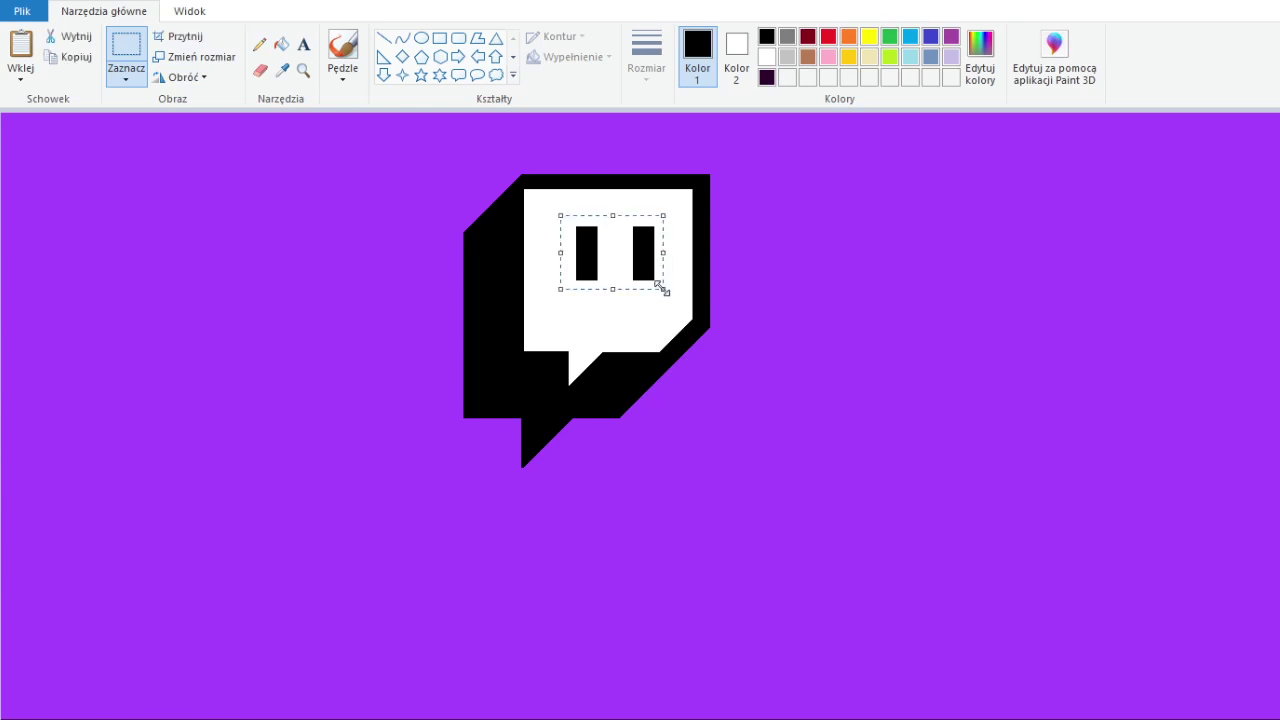
key("Right")
key("Right")
key("Right")
key("Right")
key("Right")
key("Right")
left_click(463, 246)
left_click_drag(566, 208, 670, 292)
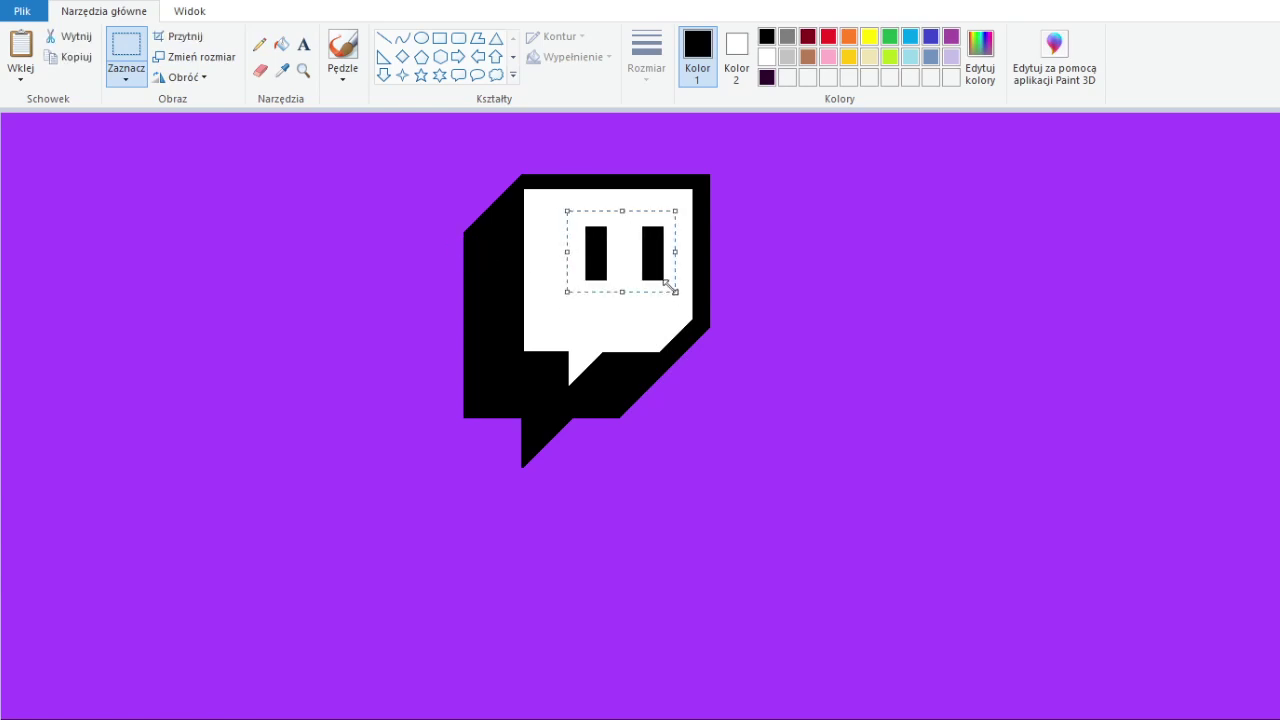
key("Left")
key("Left")
left_click(832, 263)
- Move the whole logo down and right, then fill the leftover white area purple
left_click_drag(774, 541, 406, 130)
left_click_drag(495, 234, 536, 318)
left_click(283, 70)
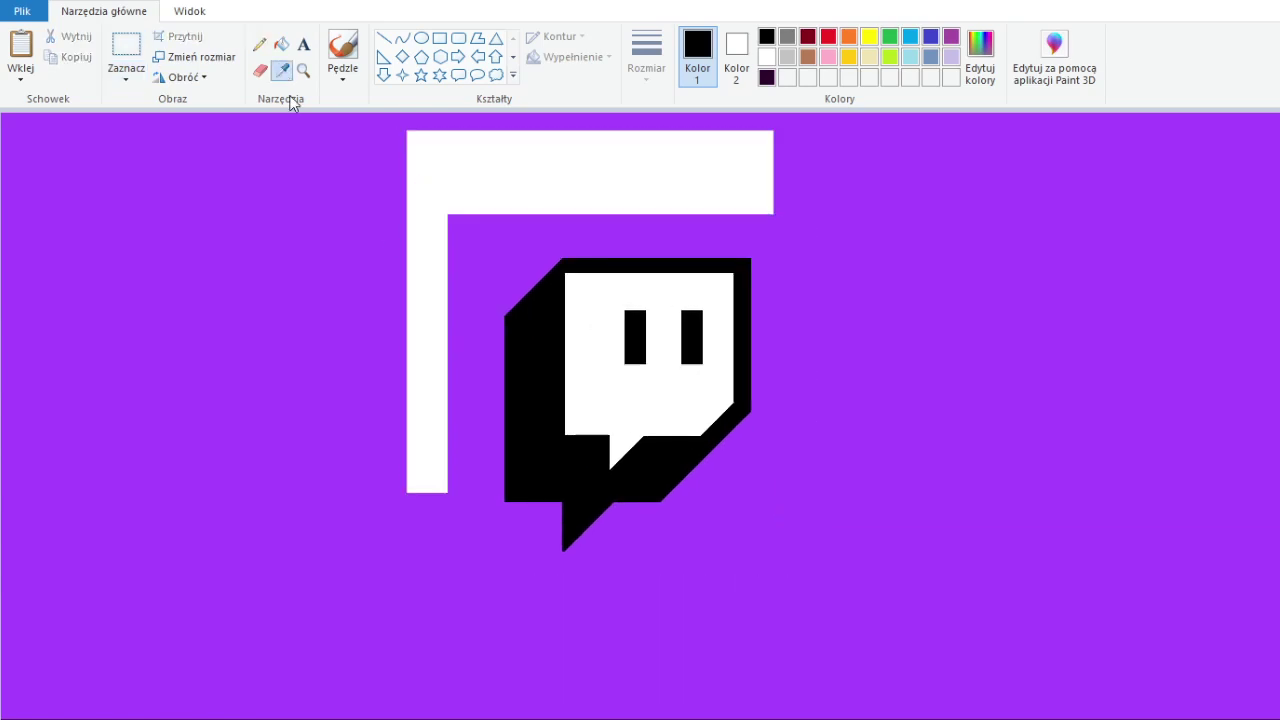
left_click(350, 250)
left_click(282, 44)
left_click(420, 300)
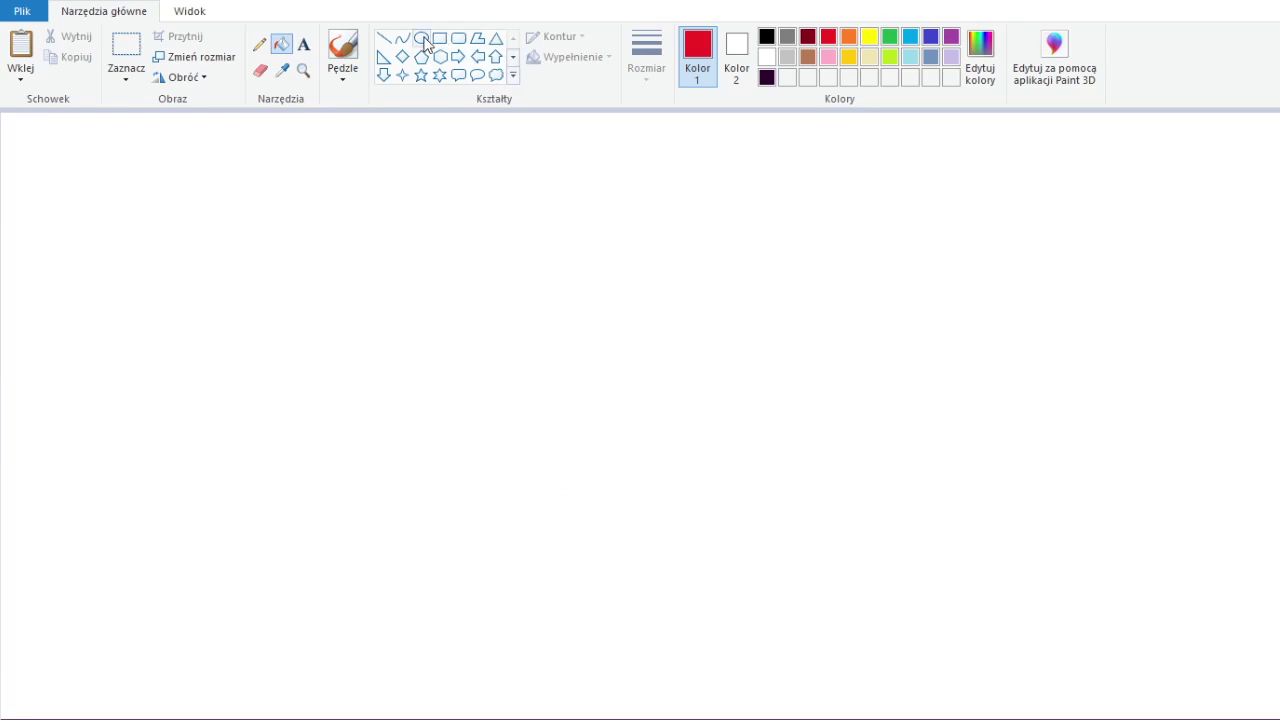
- Draw a large red circle at the canvas centre and erase its lower half with white
left_click(422, 40)
left_click_drag(314, 191, 820, 531)
left_click_drag(385, 351, 540, 351)
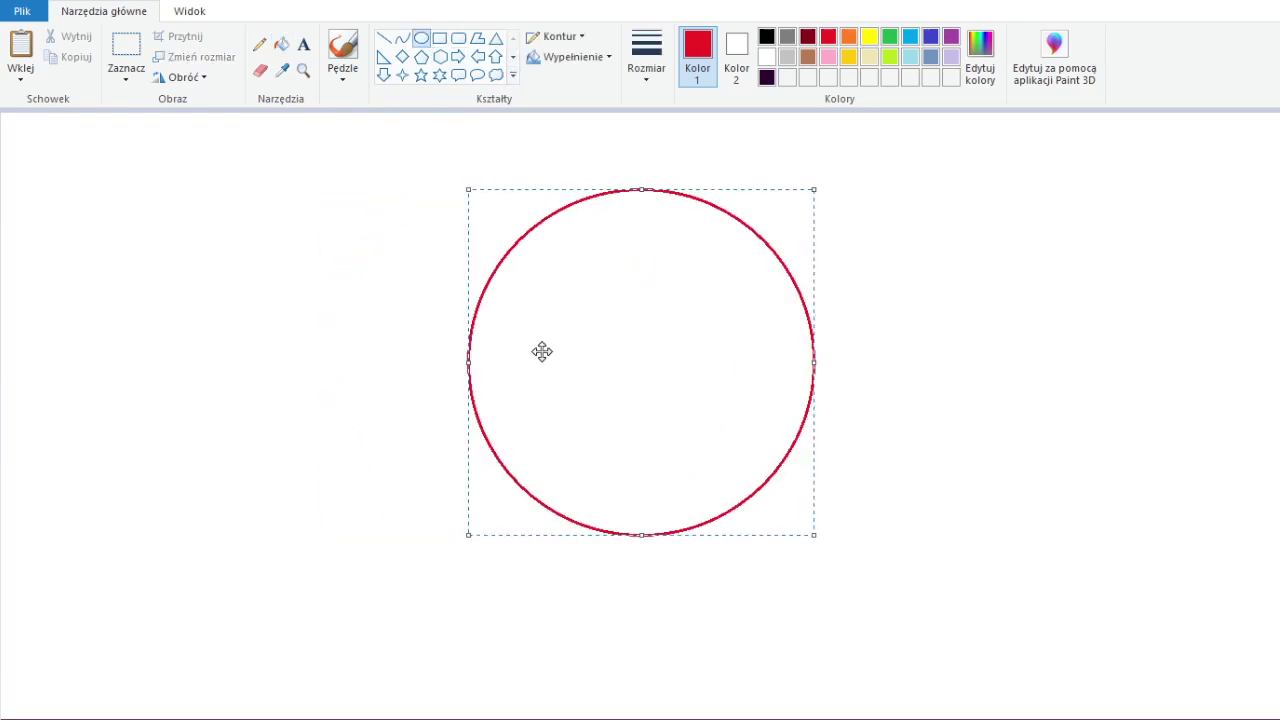
left_click(259, 44)
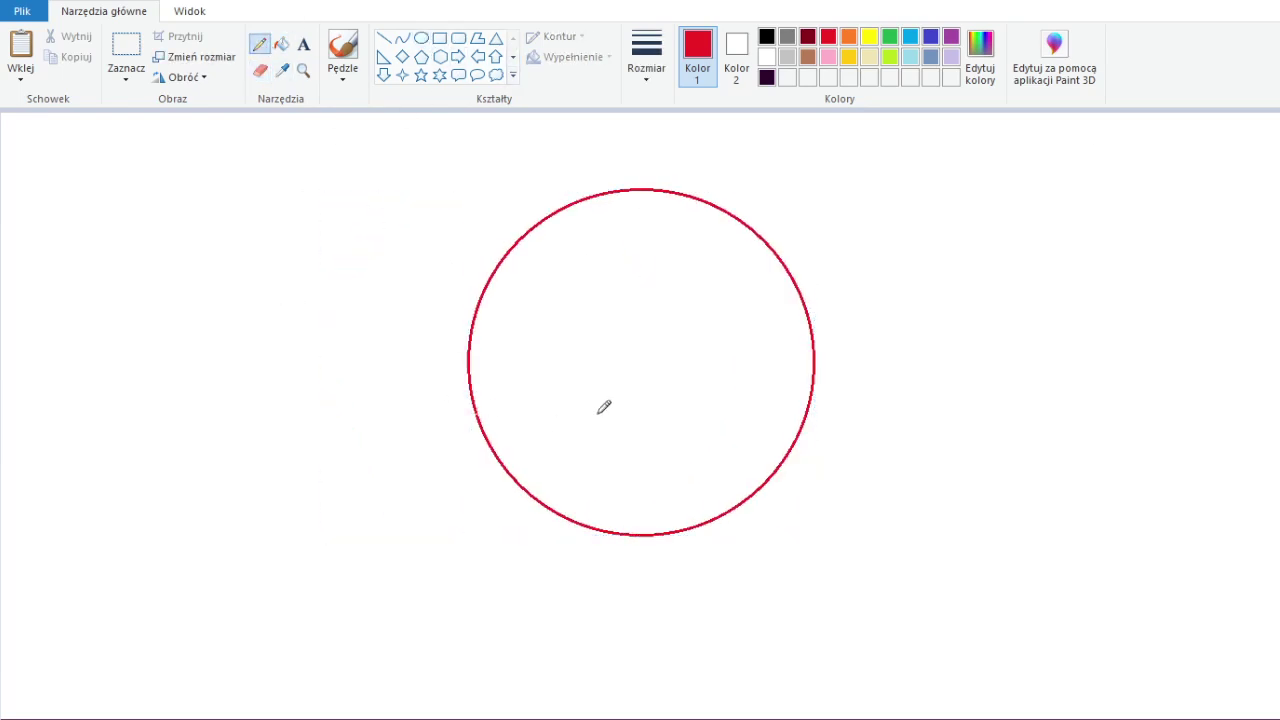
left_click(383, 38)
left_click_drag(863, 429, 863, 396)
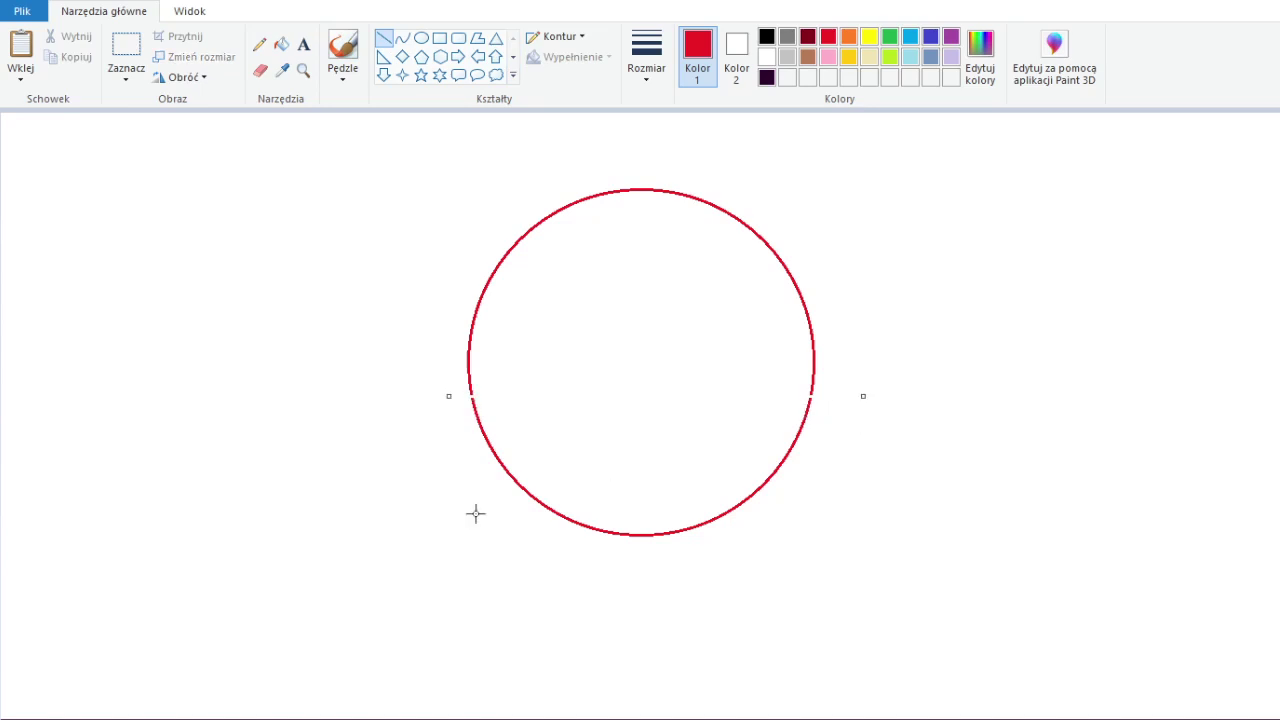
left_click(281, 44)
right_click(471, 410)
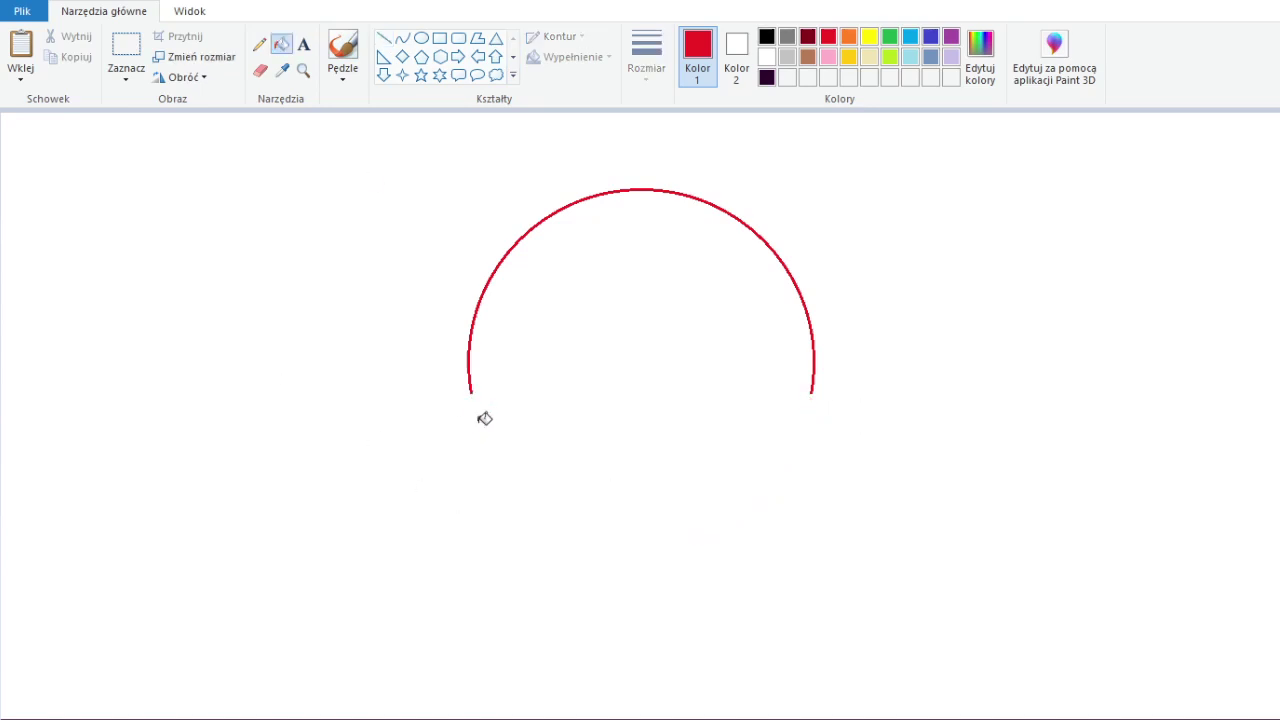
- Add a smaller inner red circle, remove its lower part, and fill the band between the arcs red
left_click(421, 38)
left_click_drag(528, 237, 820, 526)
left_click_drag(666, 437, 636, 414)
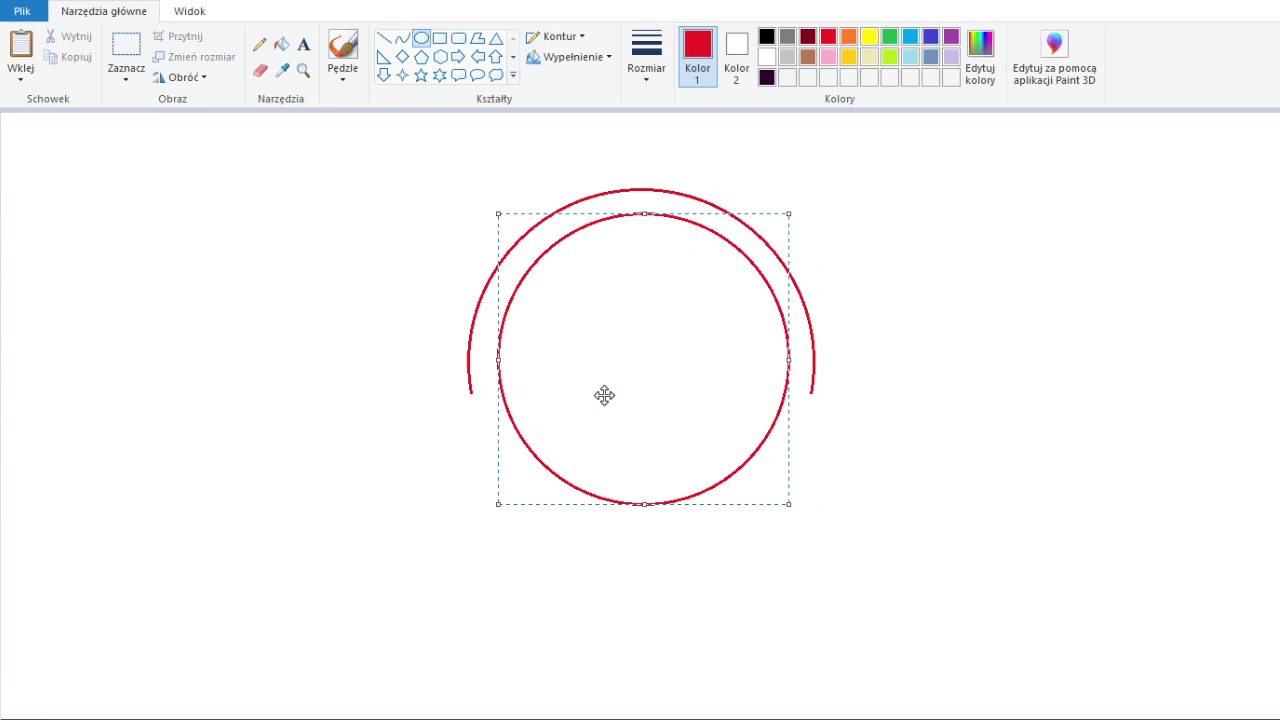
left_click(384, 38)
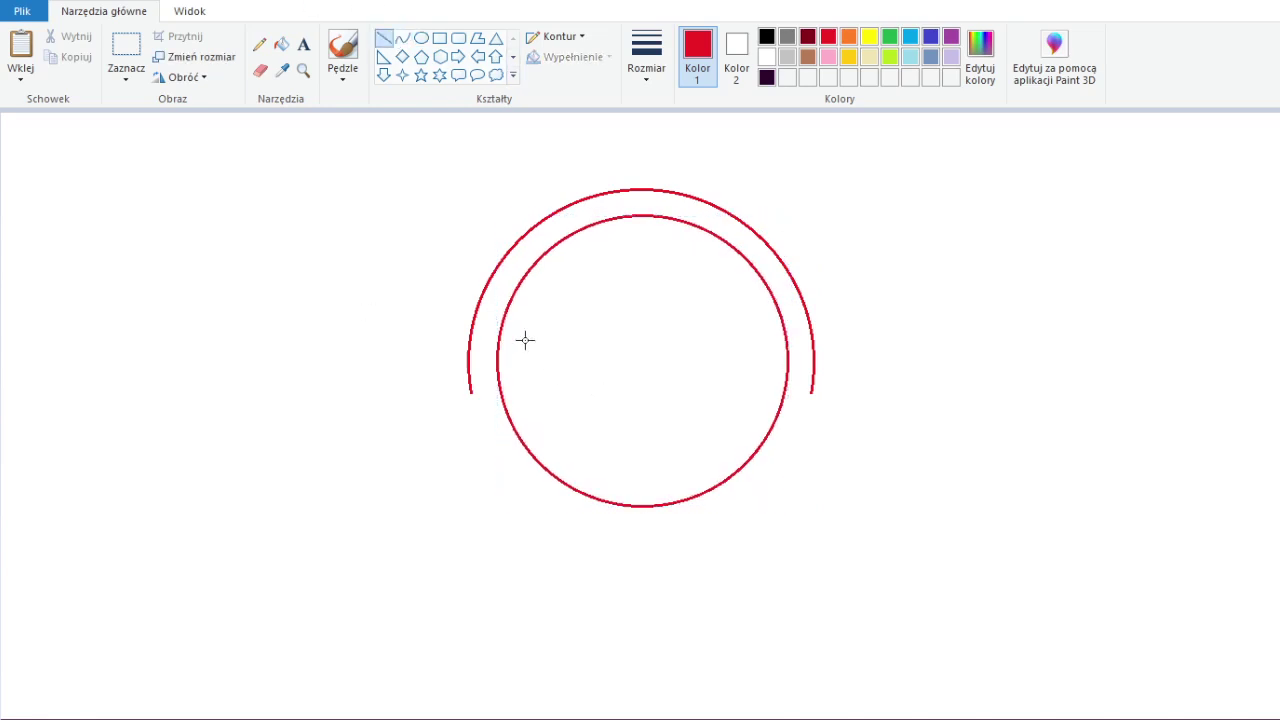
left_click(281, 44)
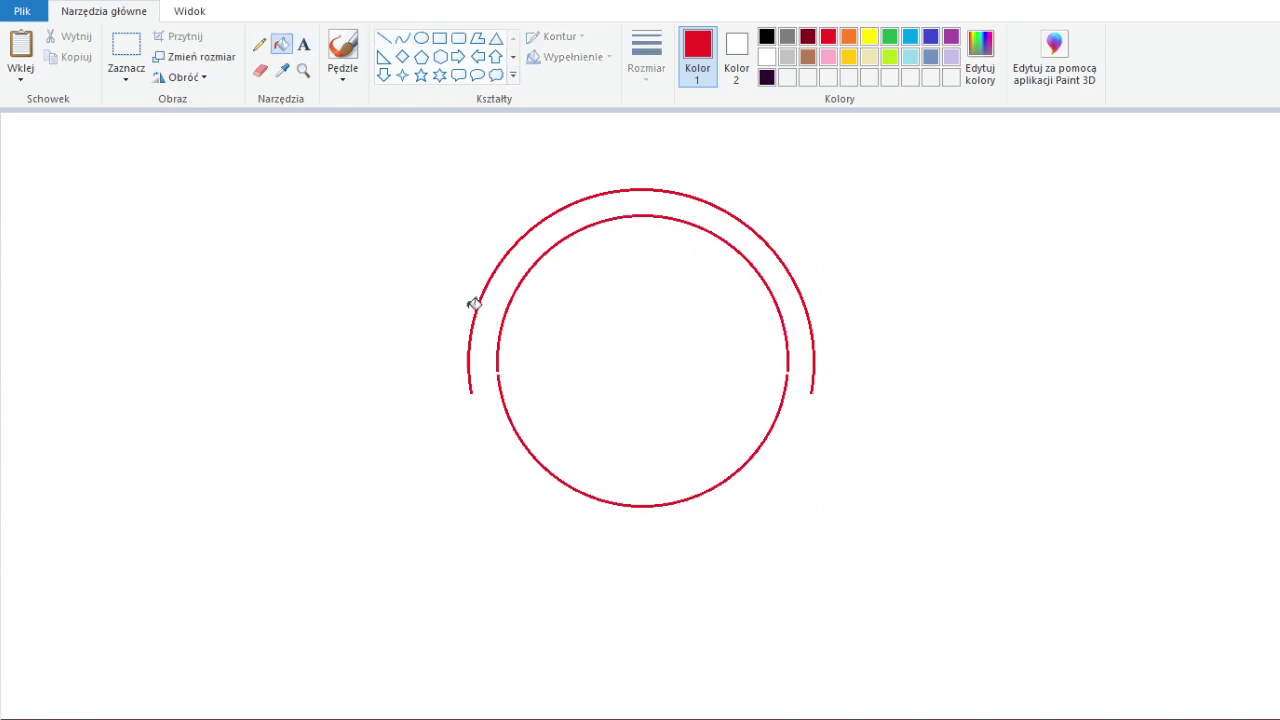
right_click(503, 392)
left_click(384, 38)
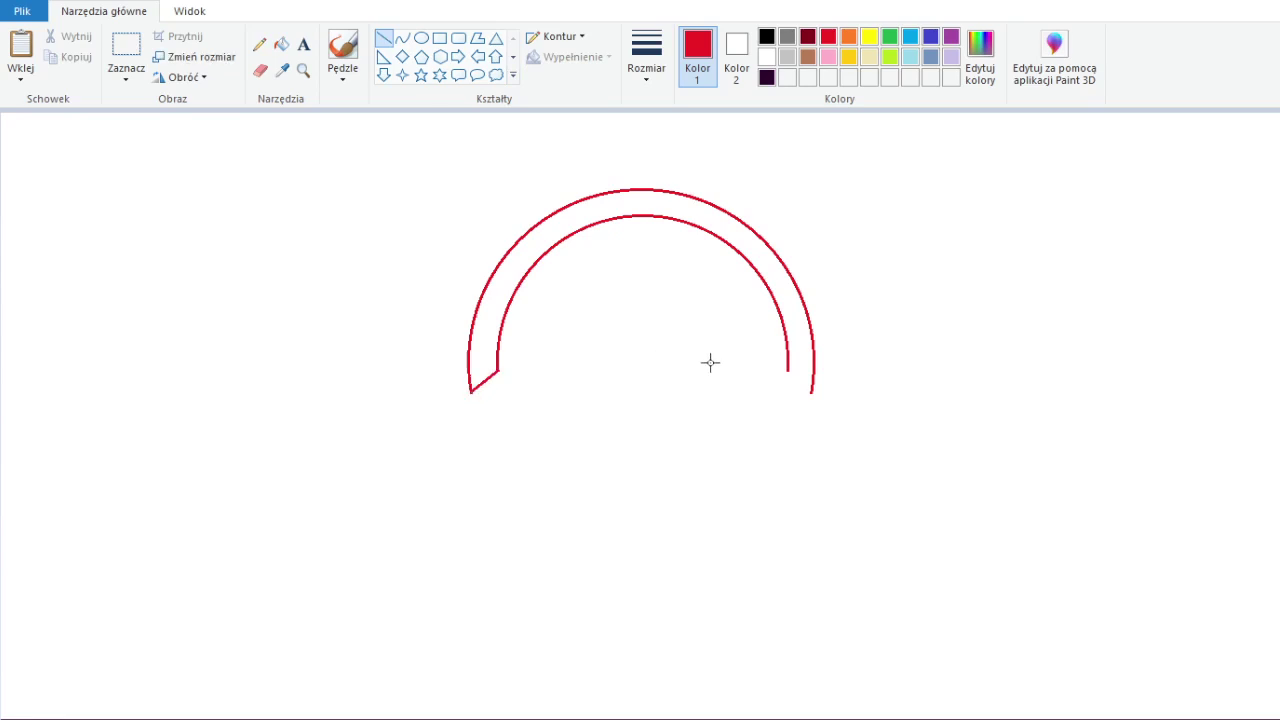
left_click(281, 44)
left_click(510, 257)
left_click(384, 38)
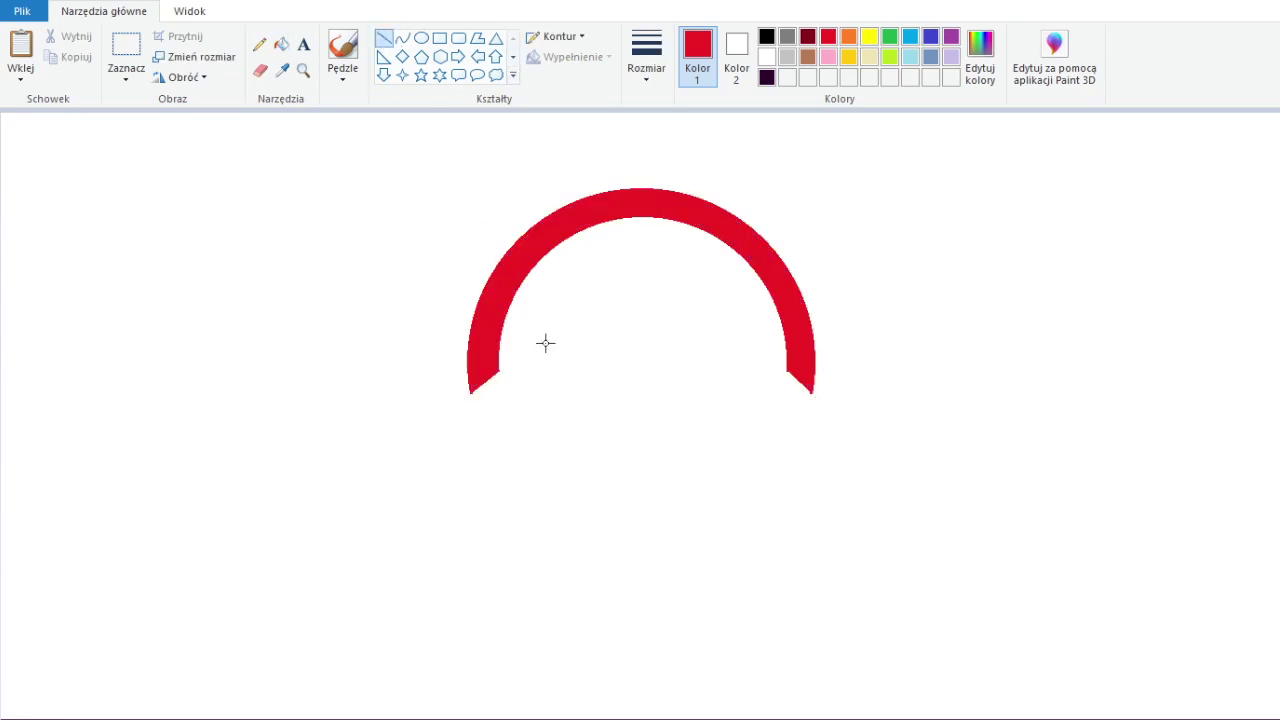
- Draw the left side and flat base line, plus a small red-filled circle on the base
mouse_move(472, 390)
left_mouse_down()
mouse_move(540, 451)
mouse_move(530, 437)
mouse_move(539, 516)
left_mouse_up()
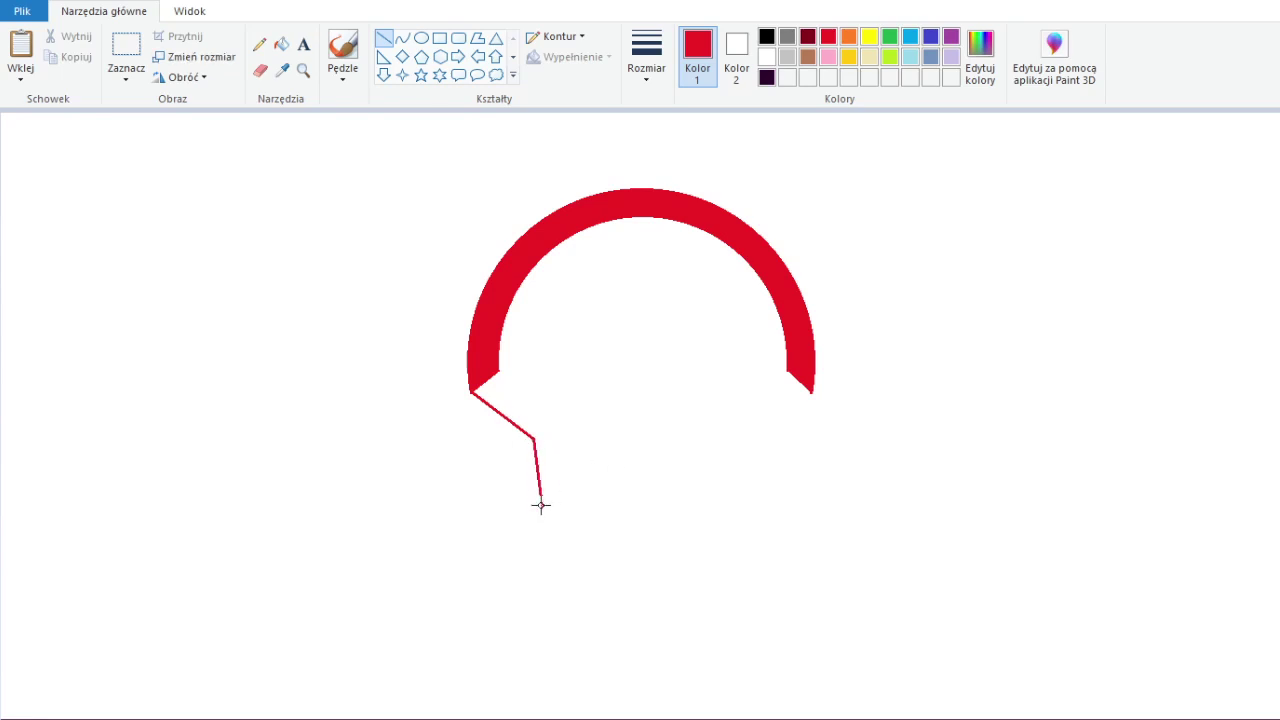
left_click_drag(542, 507, 726, 521)
left_click(421, 37)
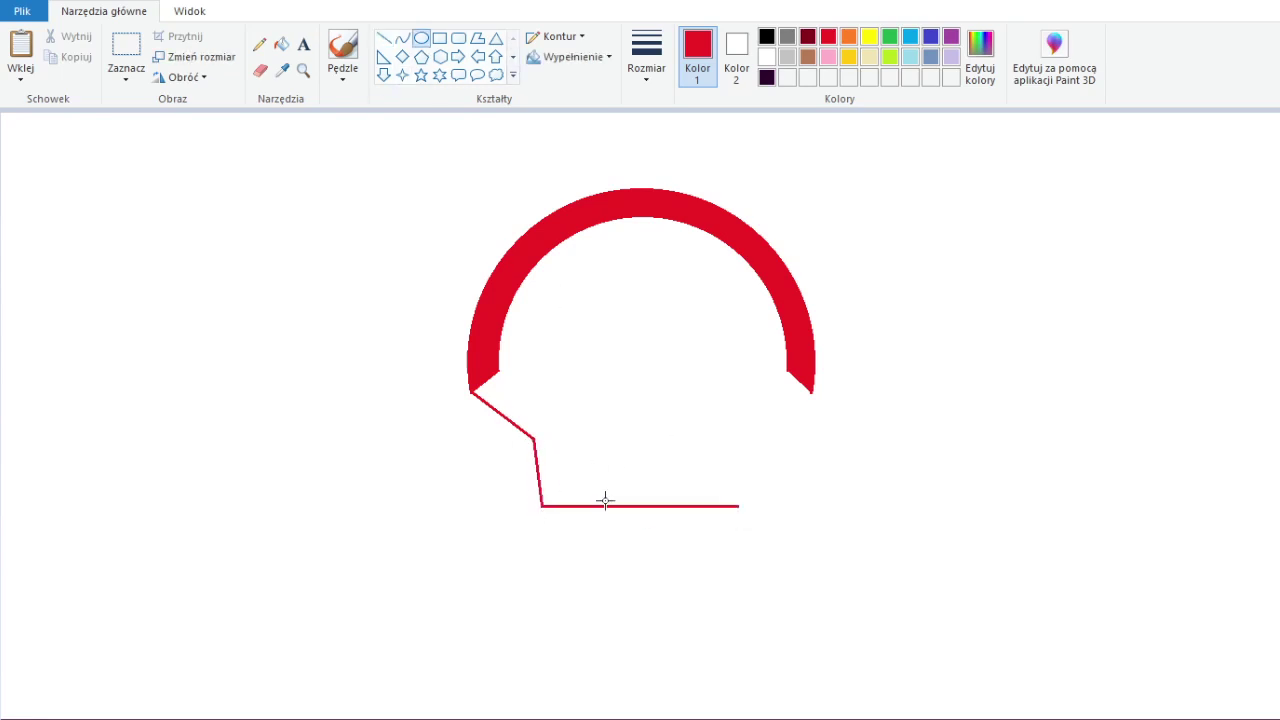
mouse_move(611, 482)
left_mouse_down()
mouse_move(664, 532)
mouse_move(636, 500)
left_mouse_up()
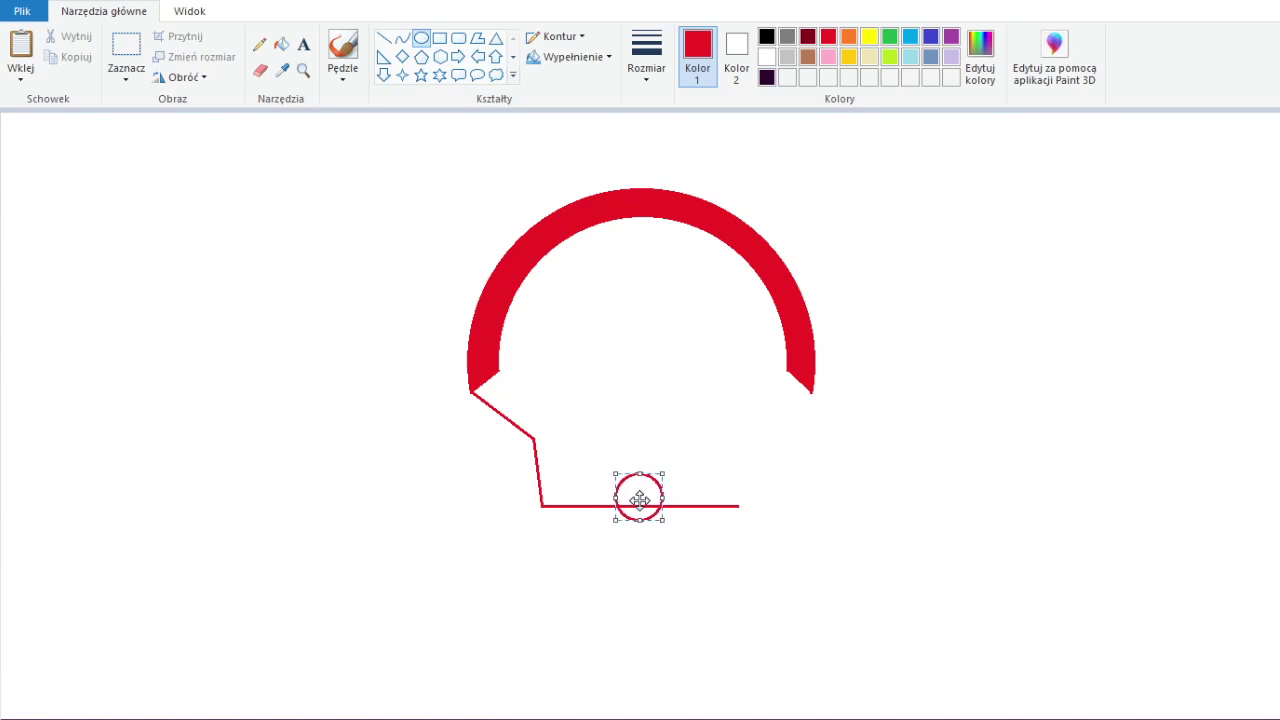
left_click(281, 44)
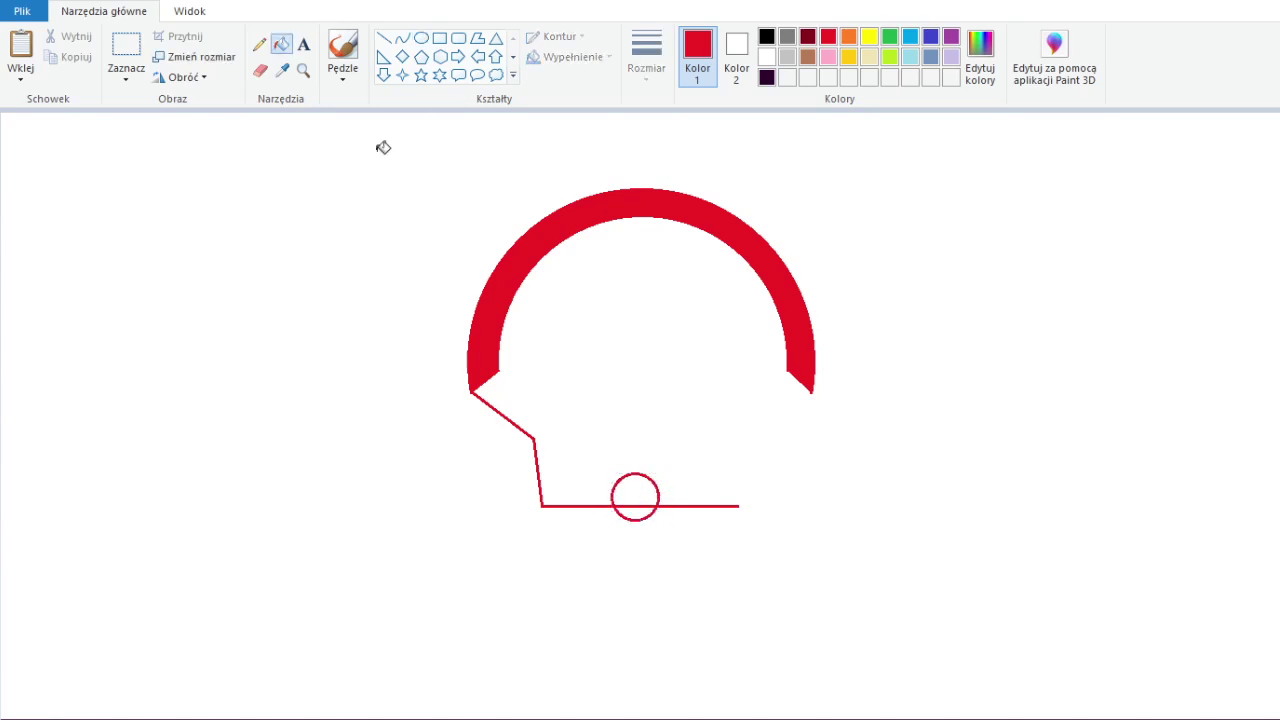
left_click(636, 495)
- Draw the inner left side and the inner and outer right diagonals
left_click(384, 37)
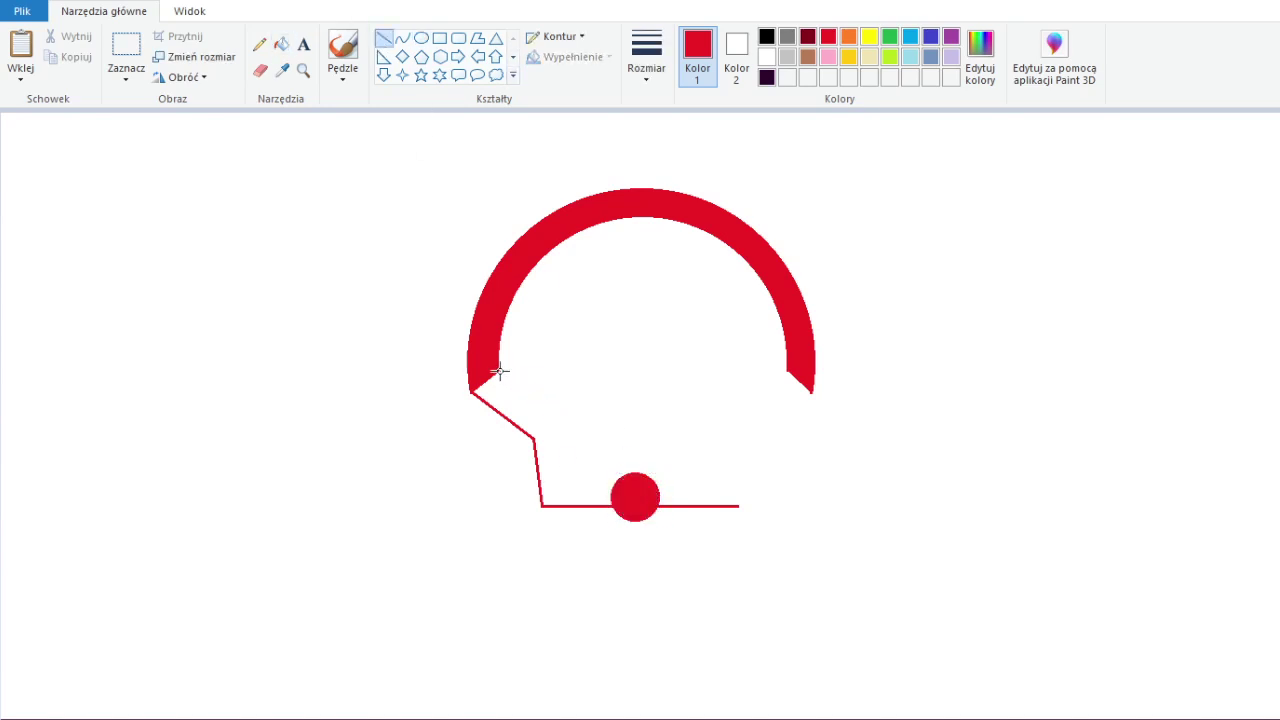
mouse_move(498, 369)
left_mouse_down()
mouse_move(560, 412)
mouse_move(570, 473)
mouse_move(738, 474)
left_mouse_up()
left_click_drag(789, 370, 737, 408)
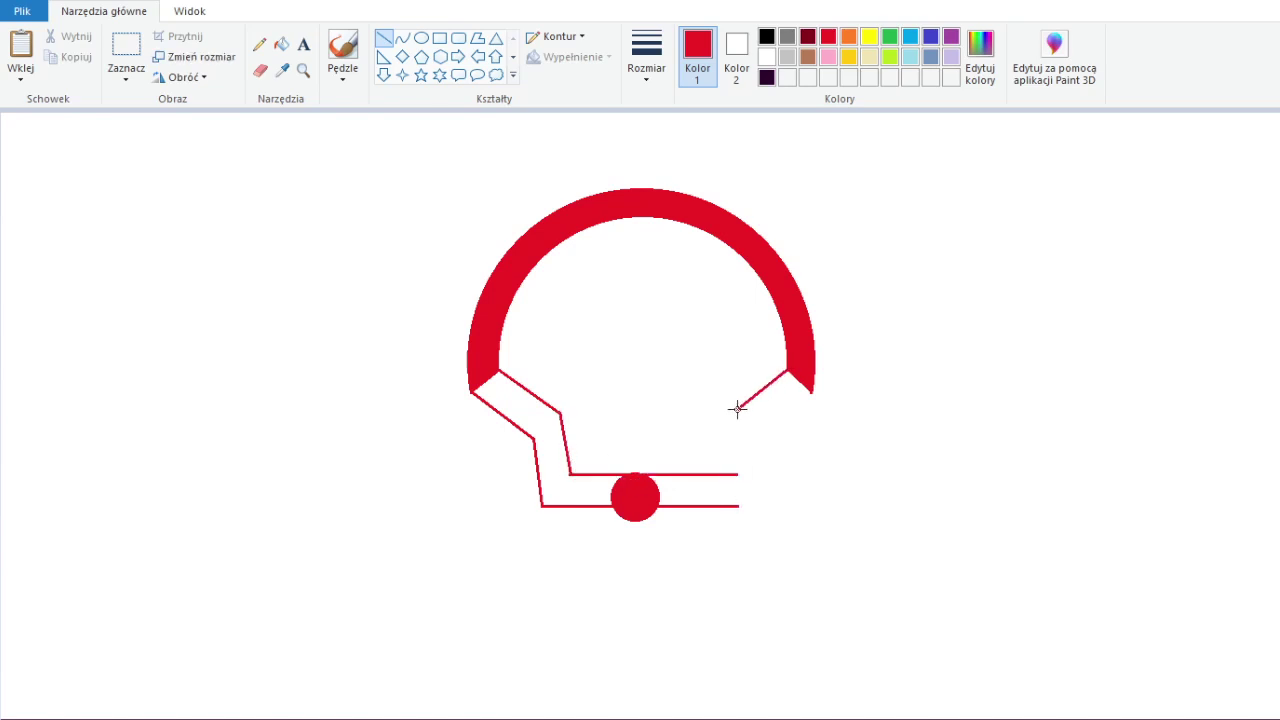
key("ctrl+z")
left_click_drag(789, 371, 729, 408)
left_click_drag(812, 393, 747, 438)
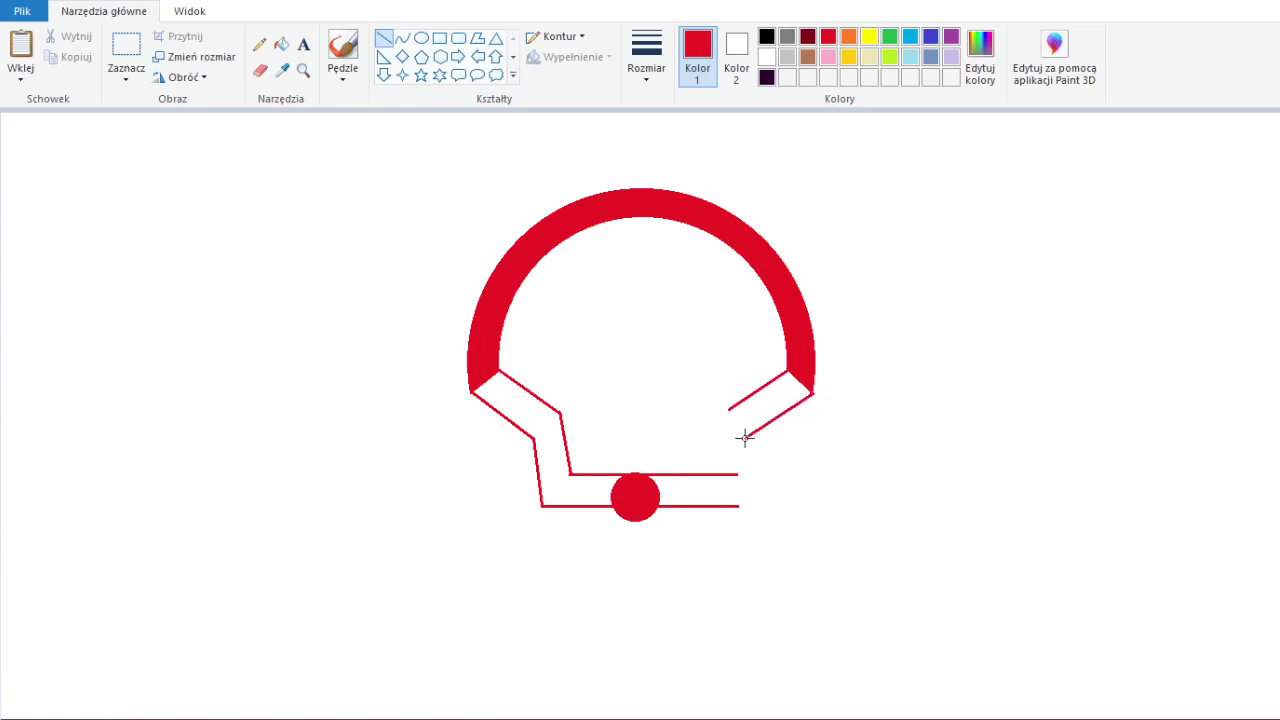
- Erase overhanging base line ends and run both right-side lines down to the base
left_click(281, 44)
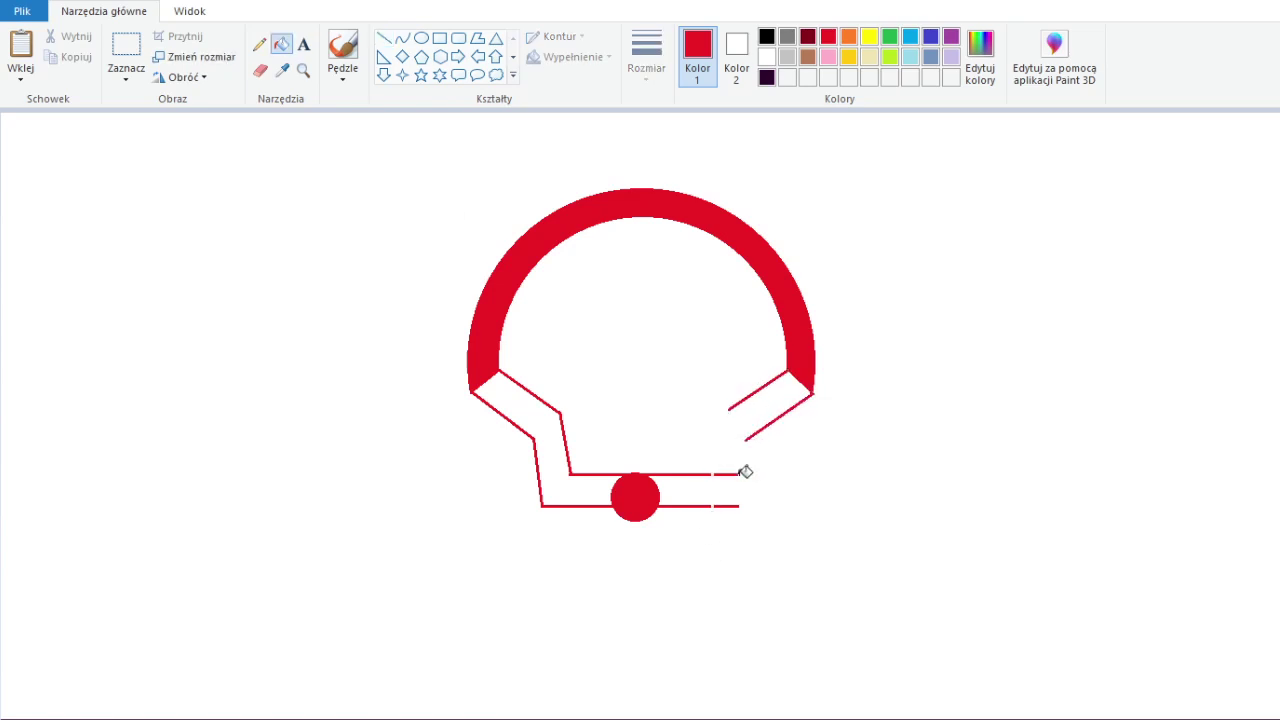
right_click(730, 474)
right_click(730, 506)
left_click(383, 37)
left_click_drag(745, 439, 739, 508)
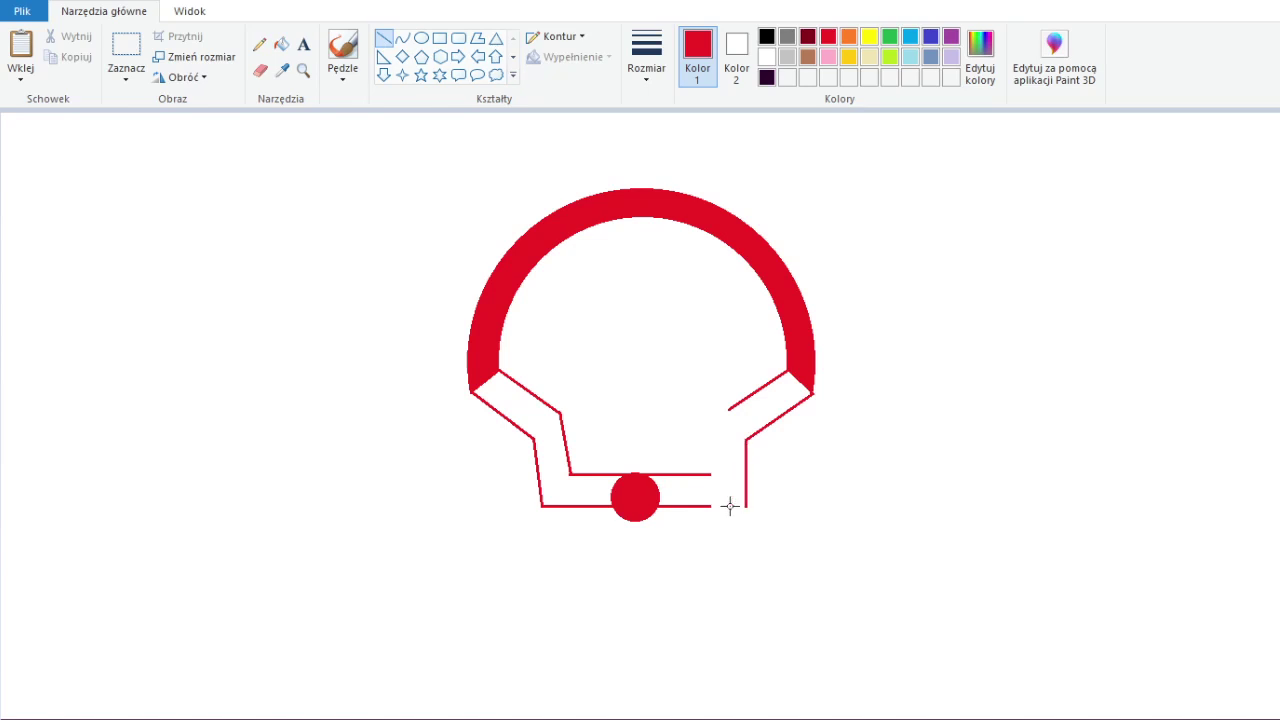
mouse_move(729, 409)
left_mouse_down()
mouse_move(711, 474)
mouse_move(738, 506)
left_mouse_up()
- Fill the left and right outline bands red and redraw the inner right edge
left_click(281, 44)
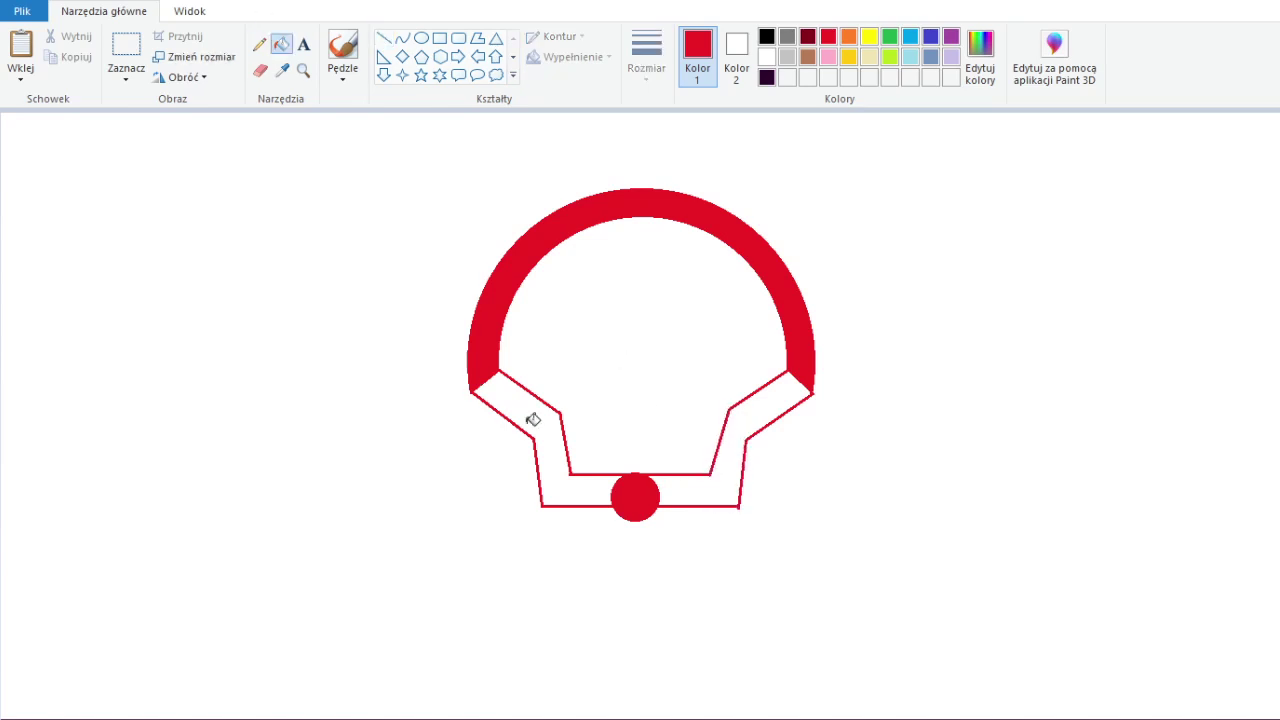
left_click(531, 420)
left_click(760, 420)
left_click(383, 37)
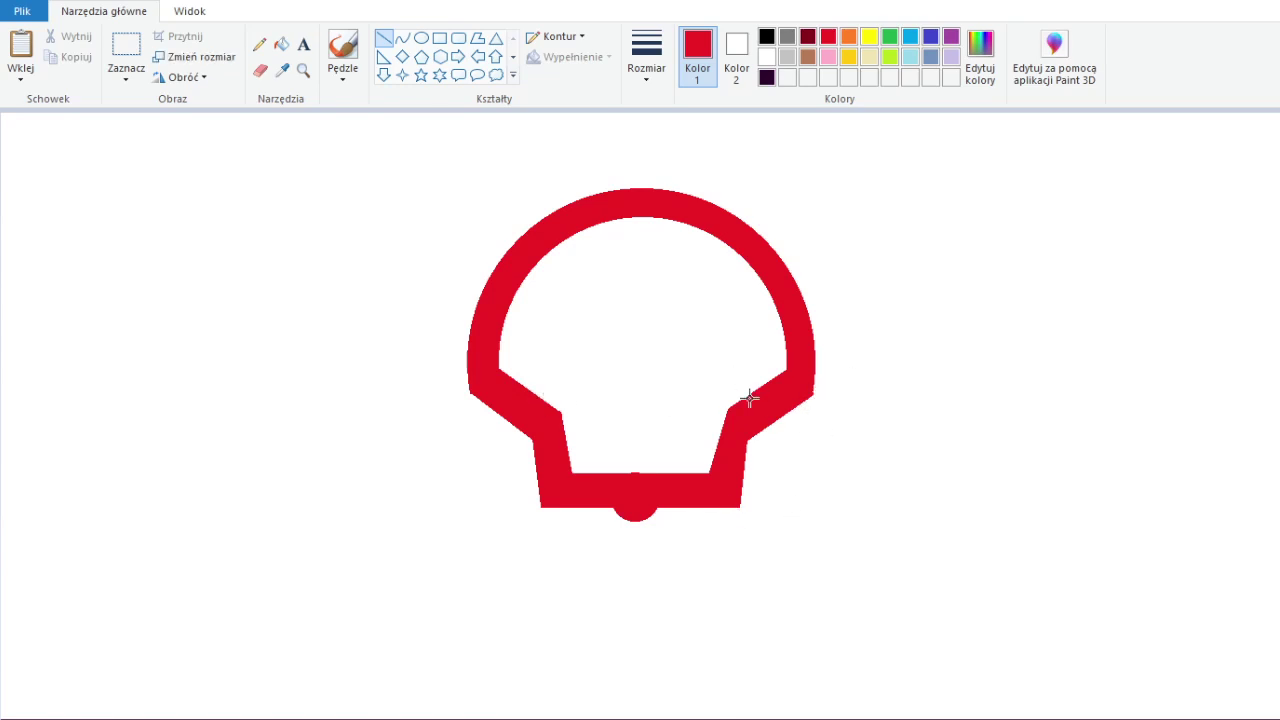
left_click_drag(726, 408, 708, 472)
left_click(571, 418)
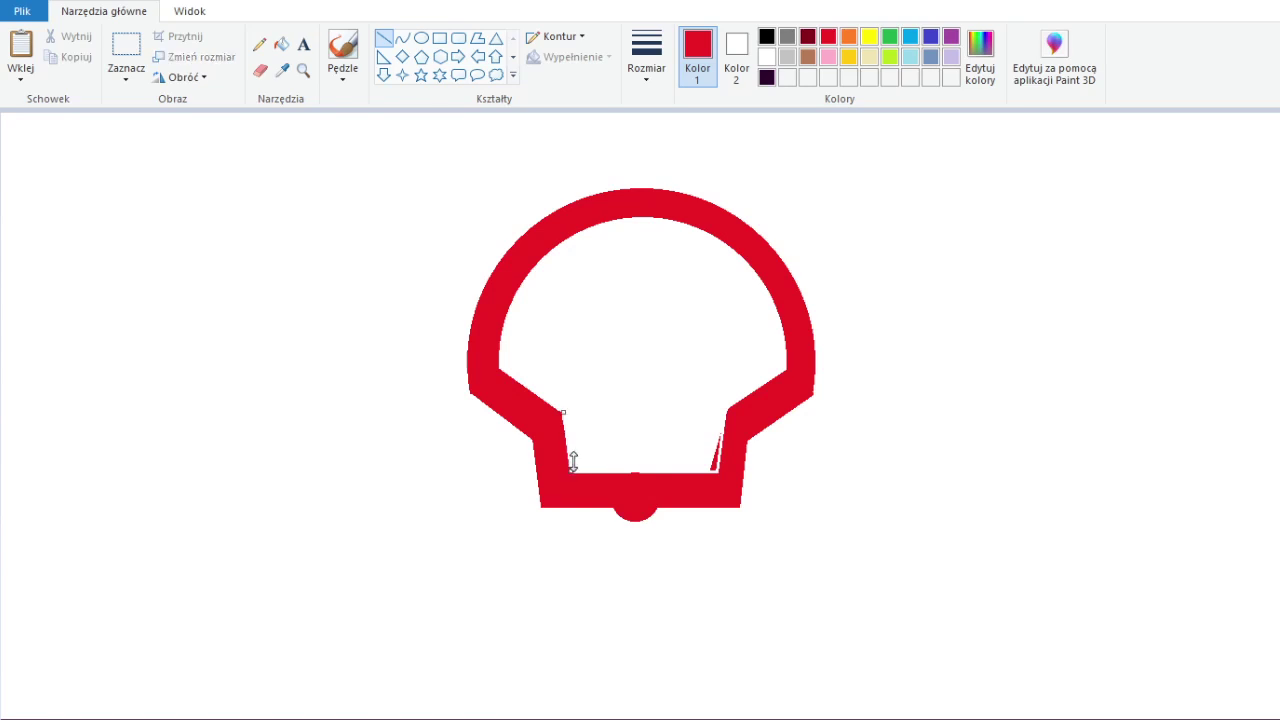
- Fill the white slivers along the inner and outer right edges red
left_click(281, 44)
left_click(716, 452)
left_click(383, 38)
left_click_drag(752, 436, 744, 507)
left_click(281, 44)
left_click(748, 465)
- Outline a small ellipse on top of the base bar
left_click(259, 44)
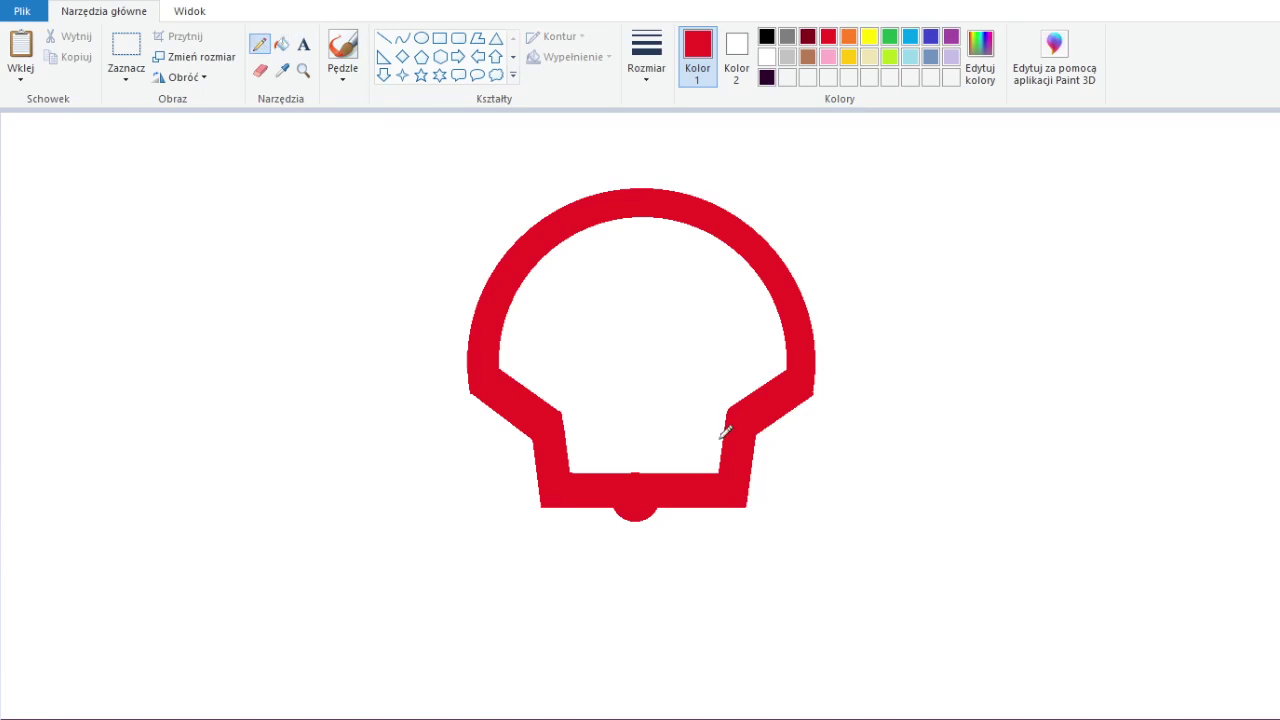
left_click(421, 38)
left_click_drag(612, 464, 652, 484)
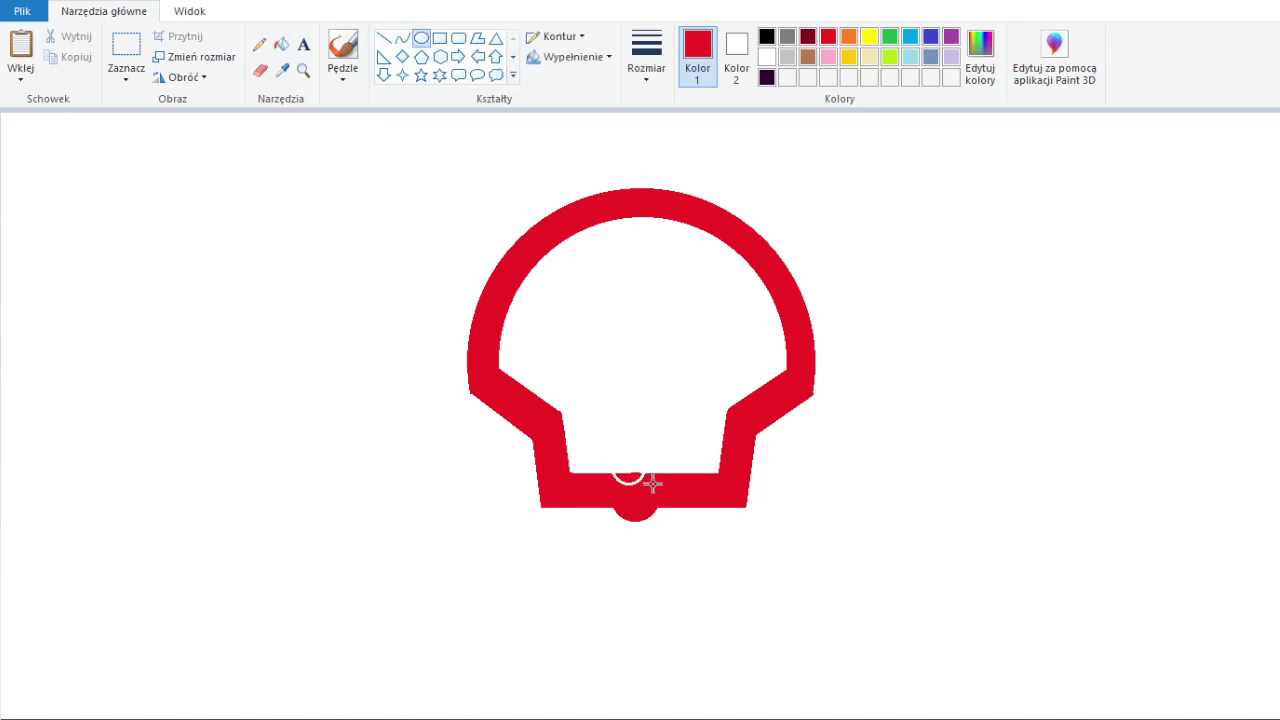
- Fill the circle inside the bar red and the shell's interior yellow, then reselect red
left_click(281, 44)
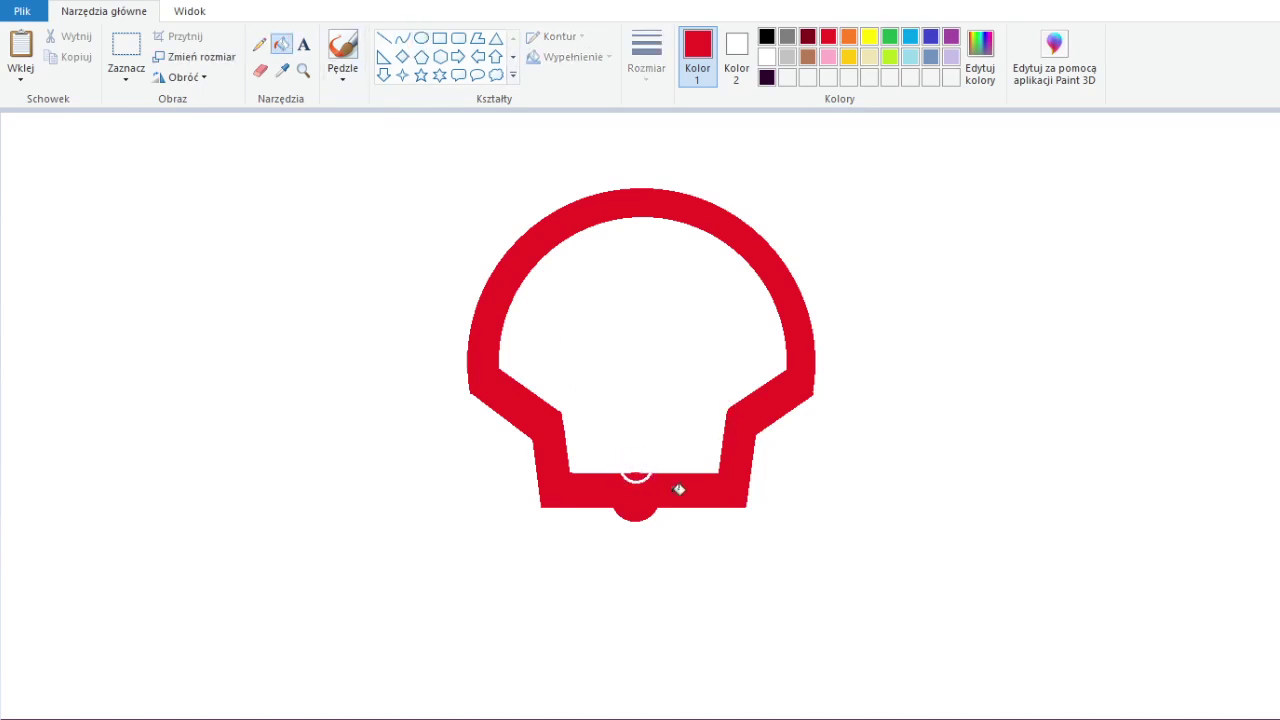
left_click(638, 483)
left_click(282, 70)
left_click(600, 260)
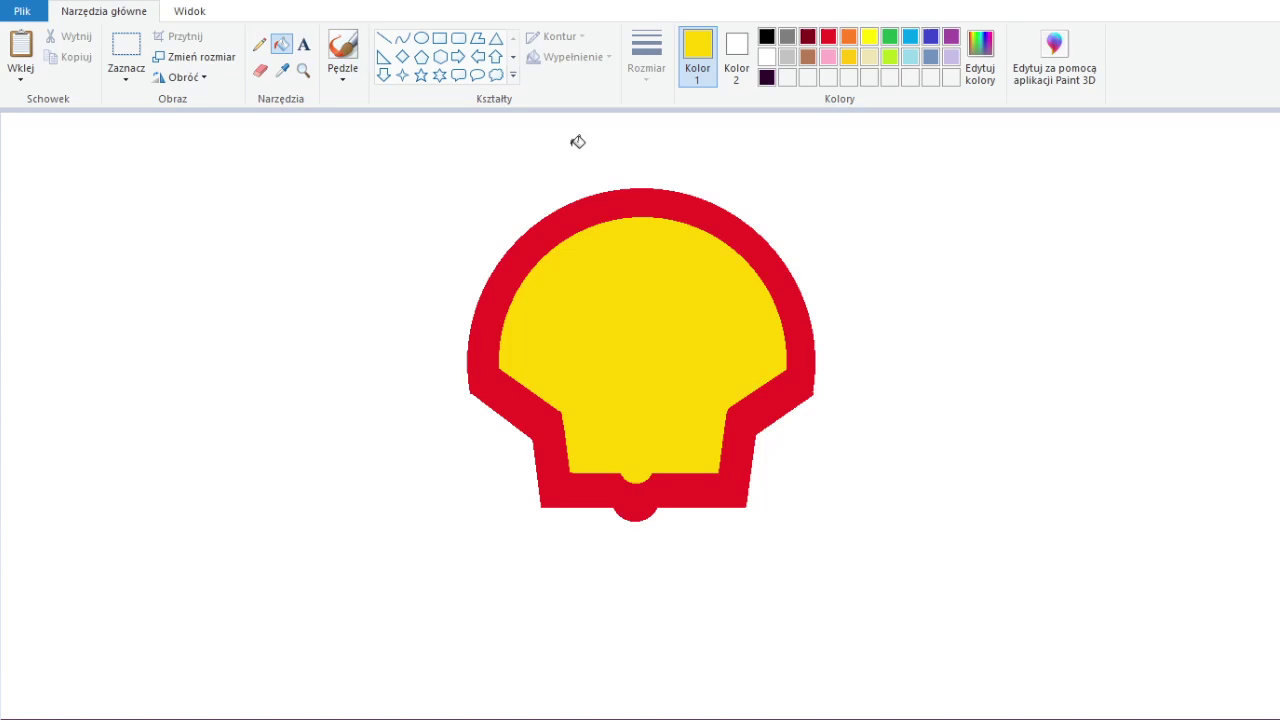
left_click(260, 70)
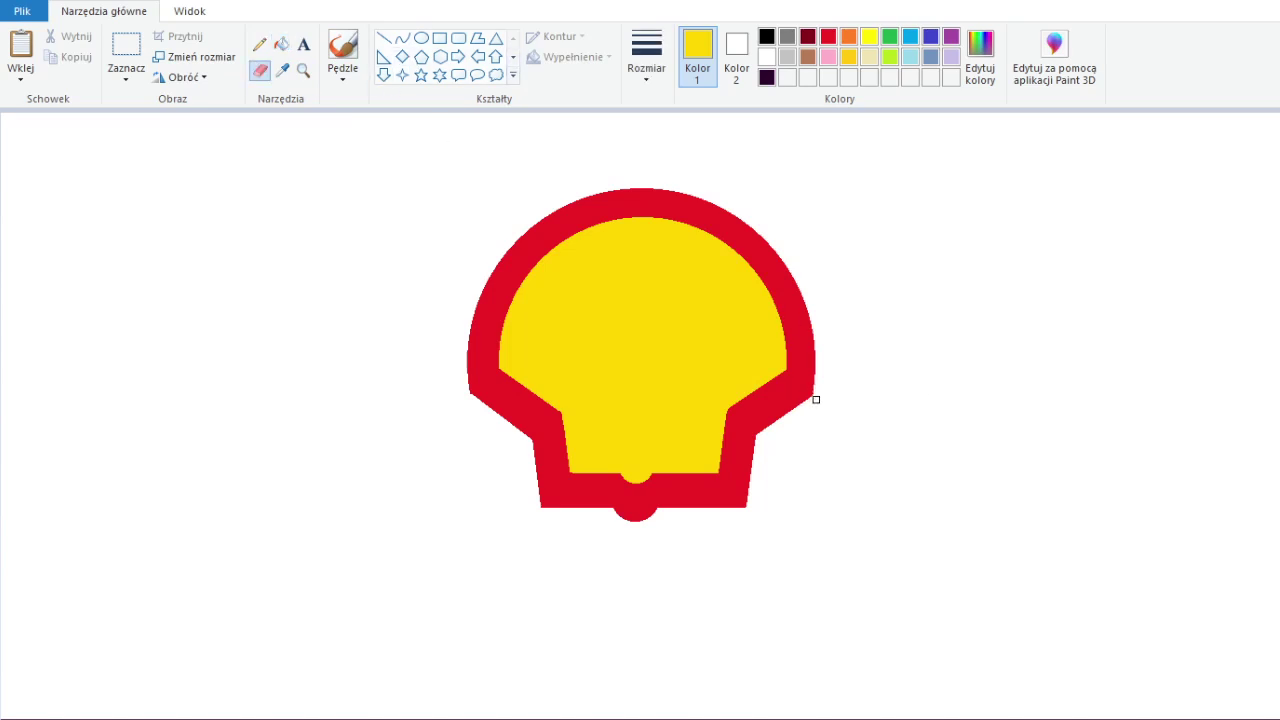
left_click(282, 70)
left_click(470, 400)
- Draw three thin red vertical rays down the shell's centre
left_click(384, 38)
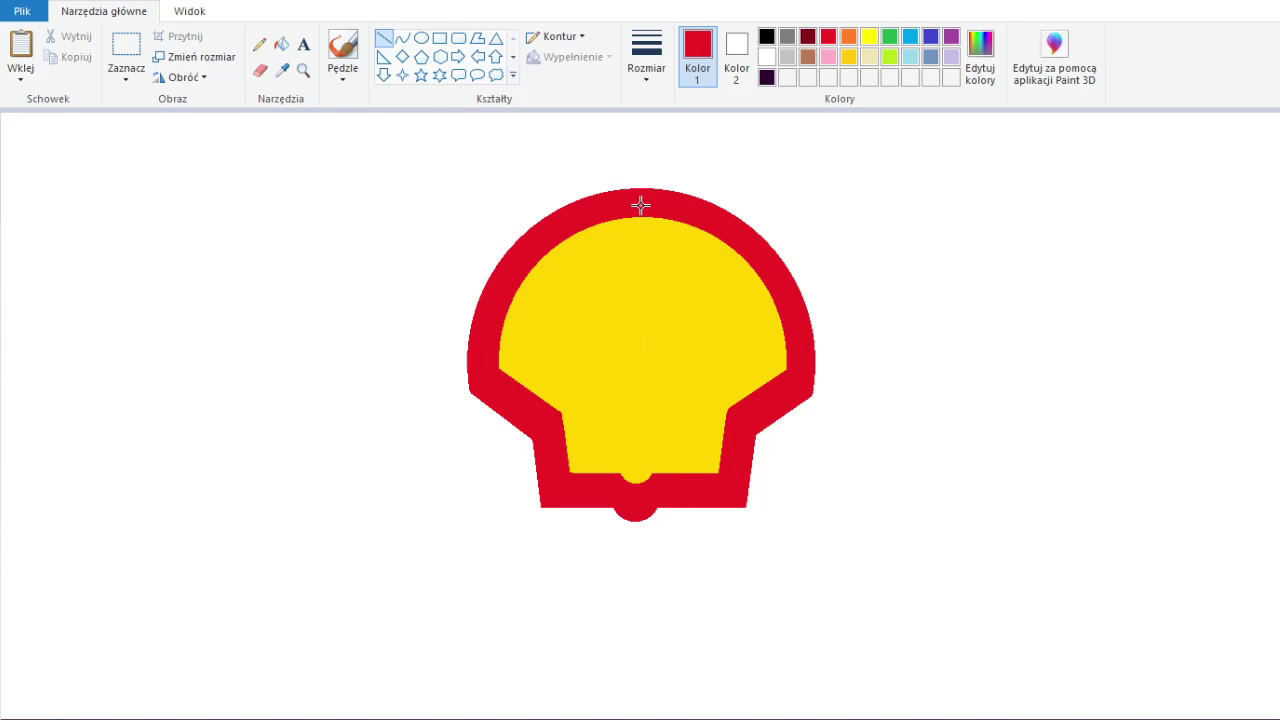
left_click_drag(641, 205, 643, 385)
left_click_drag(650, 210, 644, 388)
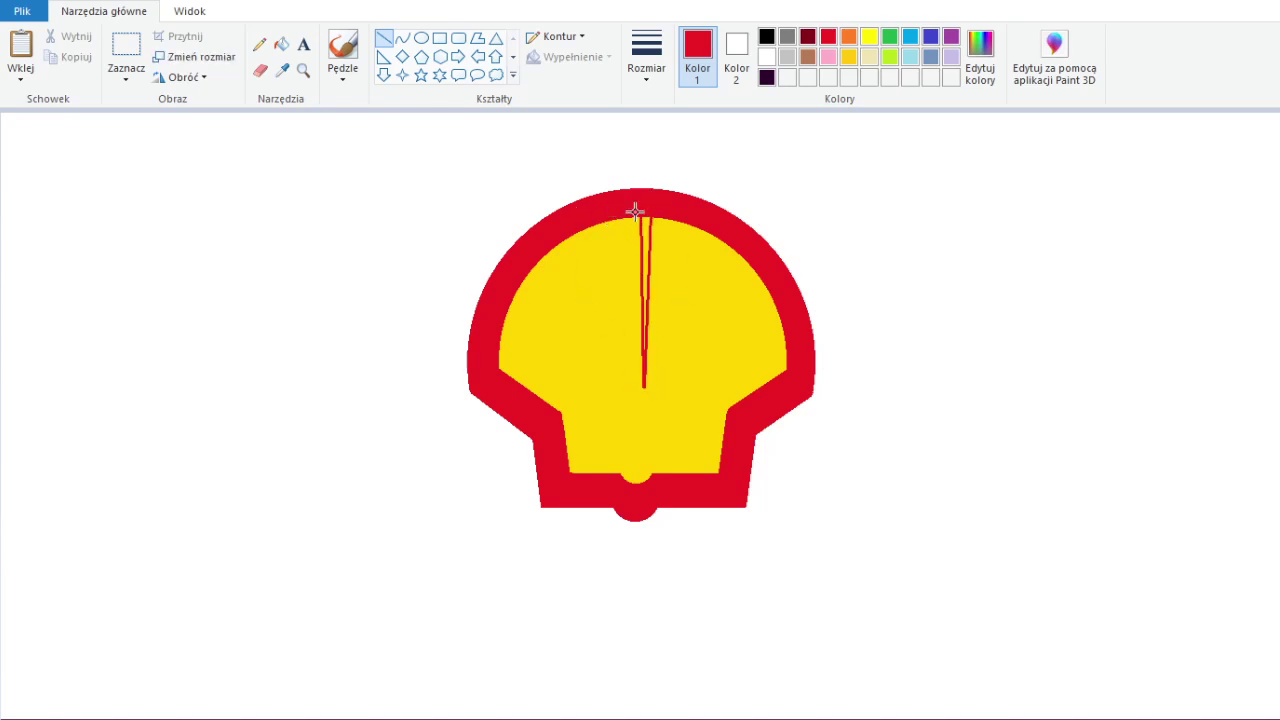
left_click_drag(634, 211, 643, 382)
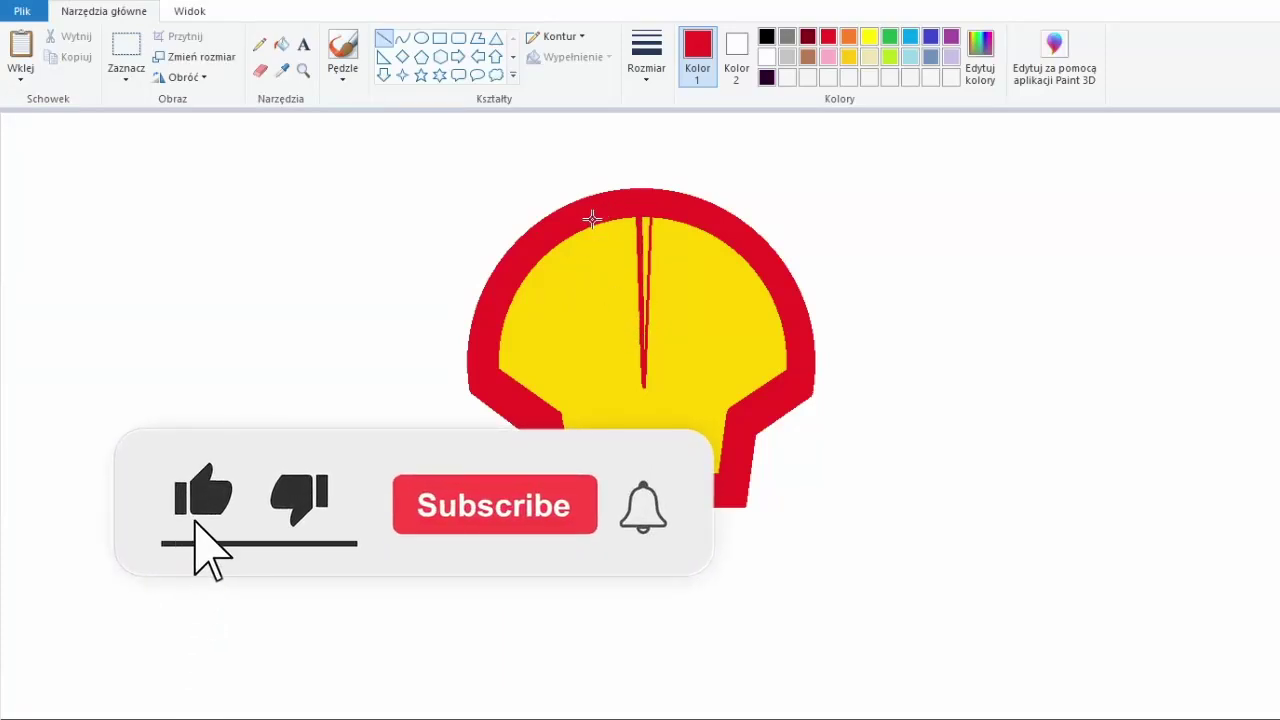
- Add diagonal red rays on the shell's upper left, undoing two misplaced ones
left_click_drag(508, 307, 596, 416)
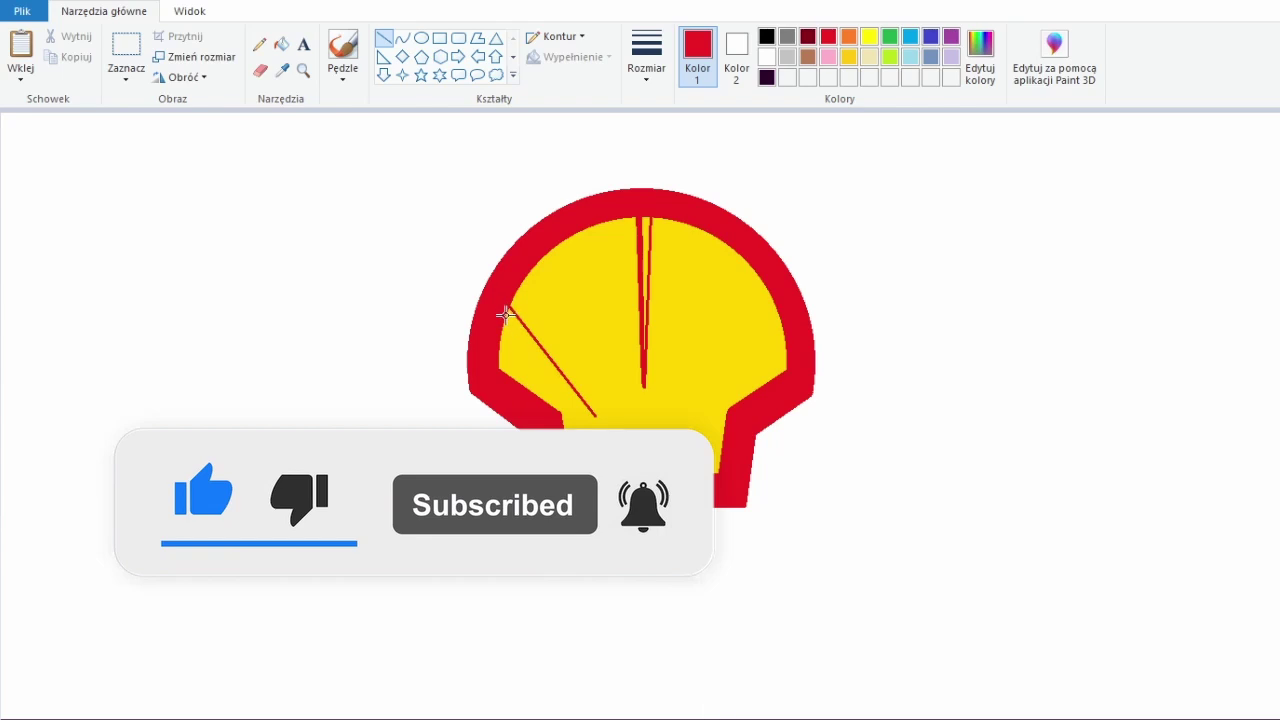
left_click_drag(503, 312, 593, 415)
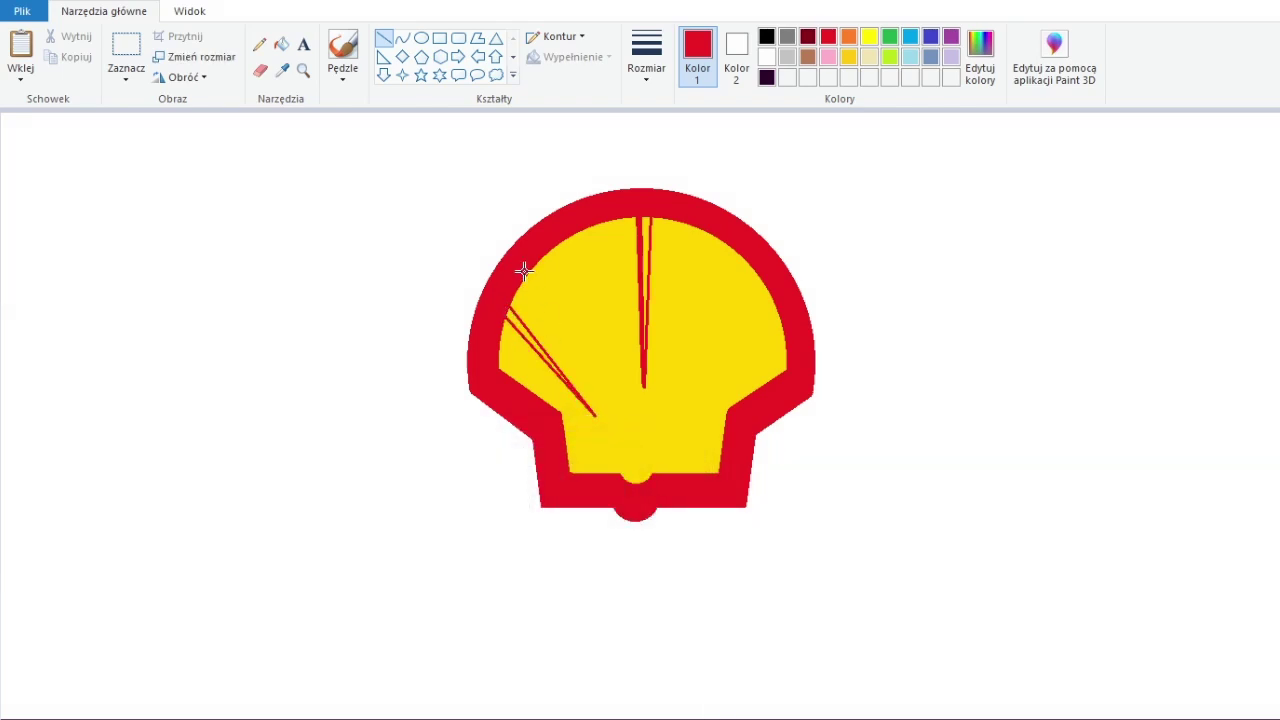
left_click_drag(527, 273, 605, 402)
left_click_drag(538, 250, 605, 400)
left_click_drag(561, 238, 612, 398)
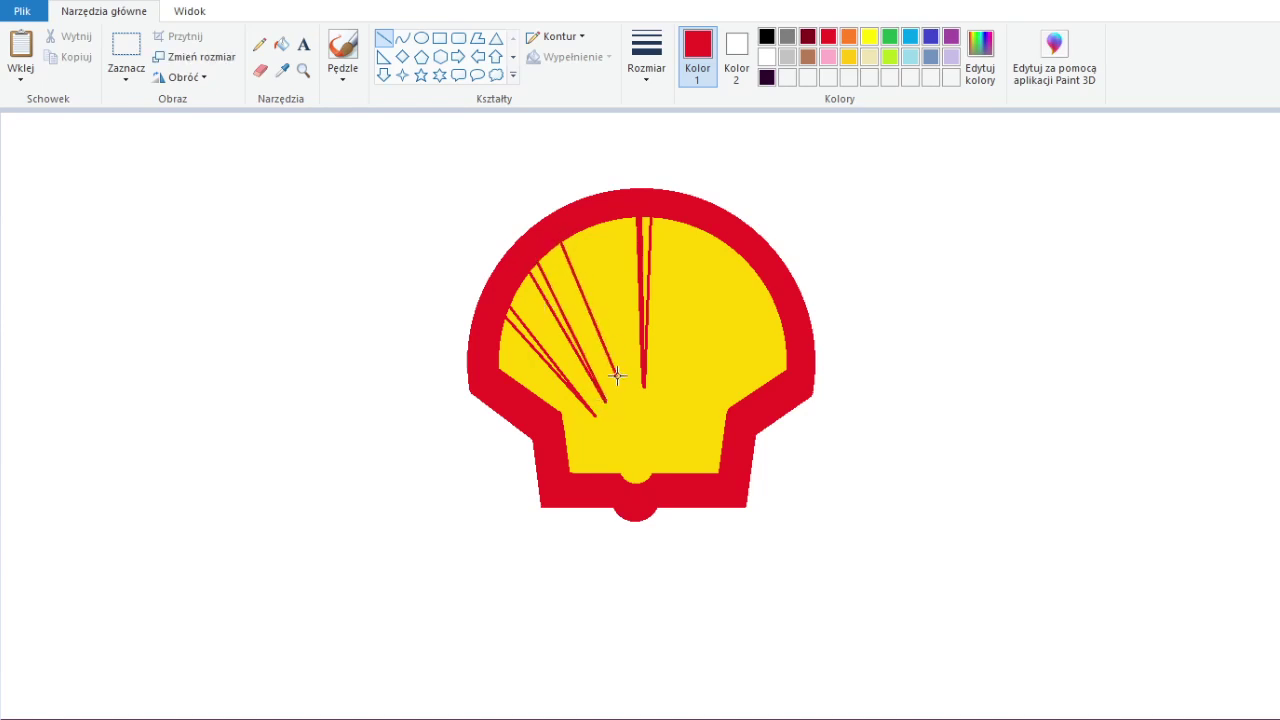
left_click_drag(576, 235, 619, 395)
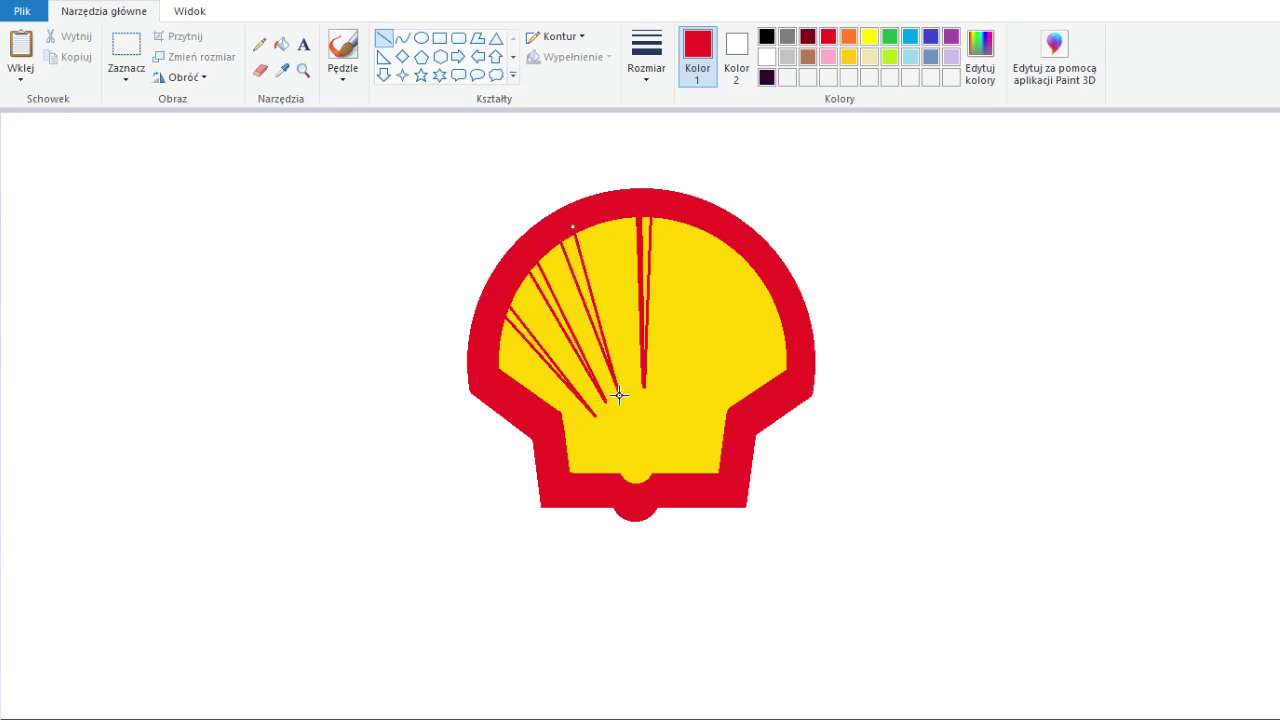
key("ctrl+z")
key("ctrl+z")
key("ctrl+z")
- Redraw the left diagonal rays and add red rays right of centre toward the edge
left_click_drag(540, 262, 605, 400)
left_click_drag(551, 242, 609, 400)
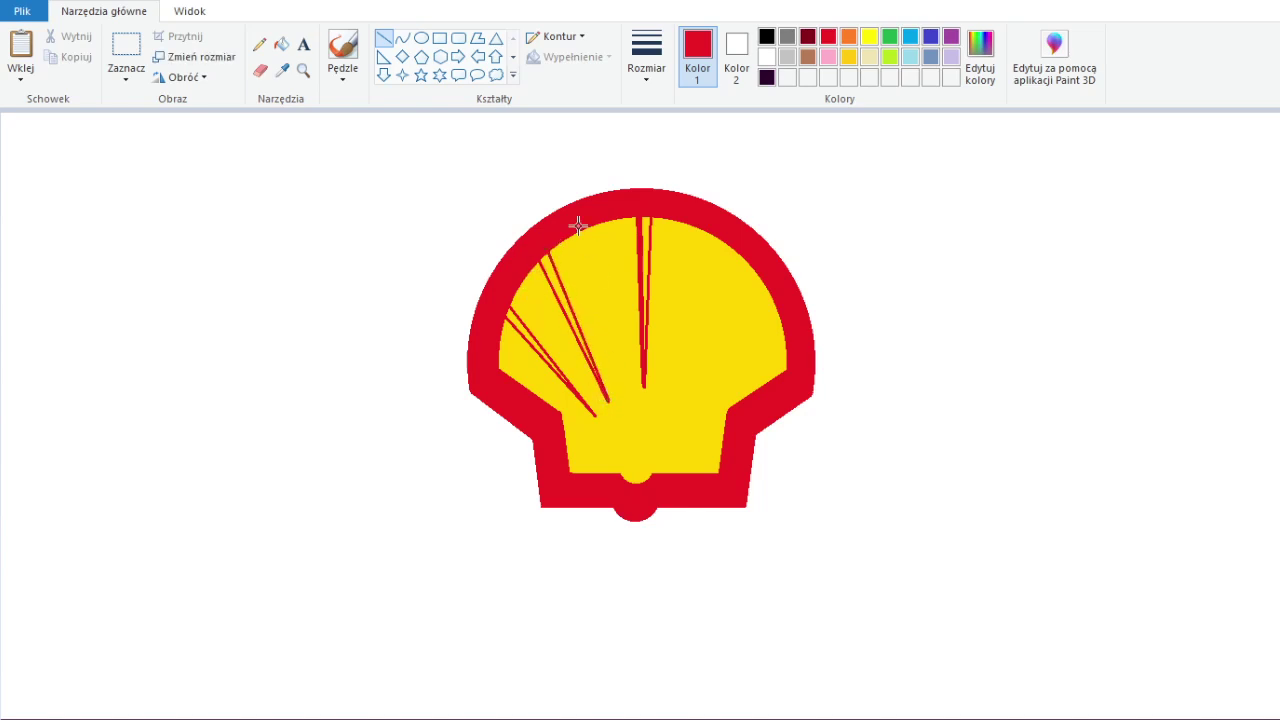
left_click_drag(586, 229, 621, 379)
left_click_drag(597, 219, 624, 390)
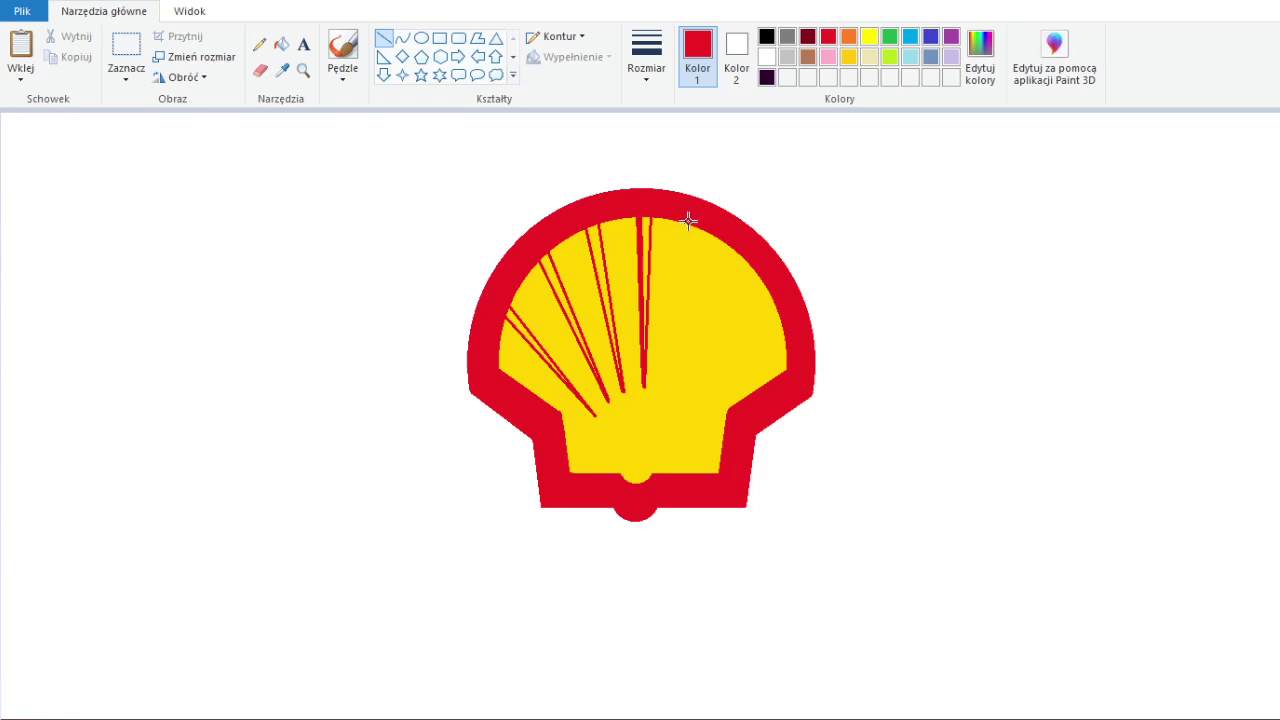
left_click_drag(688, 220, 659, 391)
left_click_drag(698, 228, 659, 391)
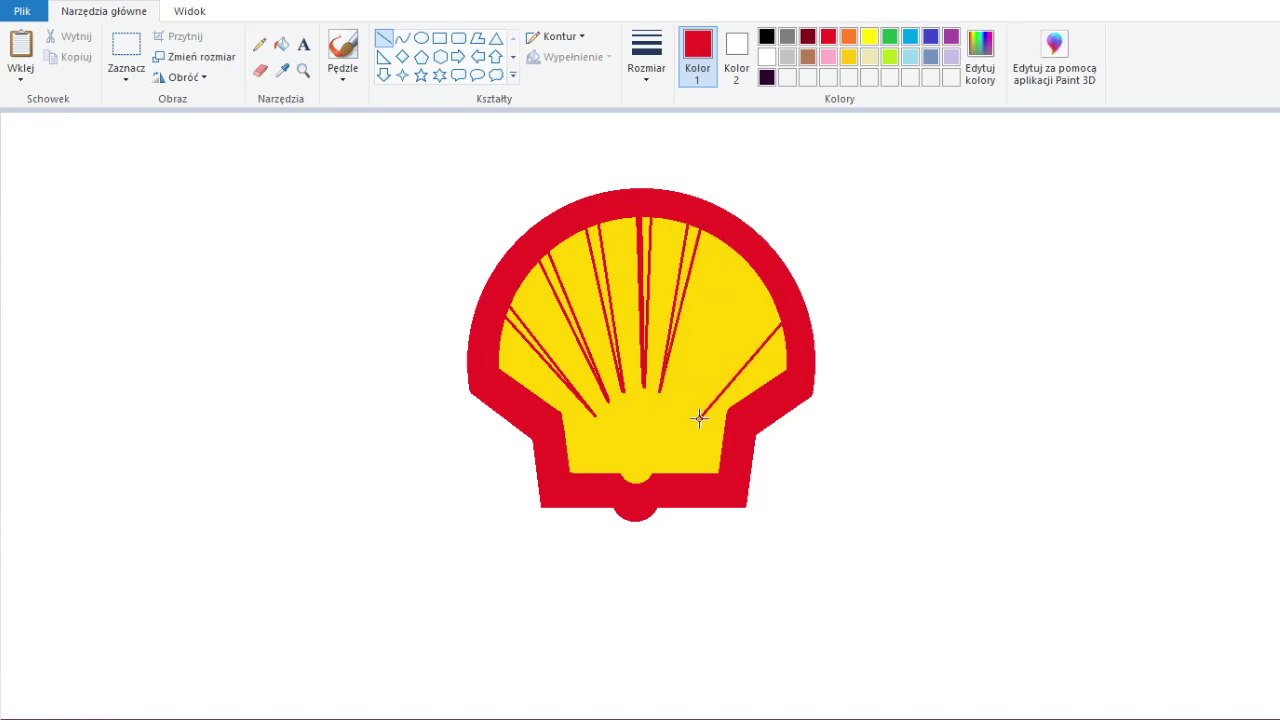
mouse_move(699, 416)
left_mouse_down()
mouse_move(788, 297)
mouse_move(686, 403)
left_mouse_up()
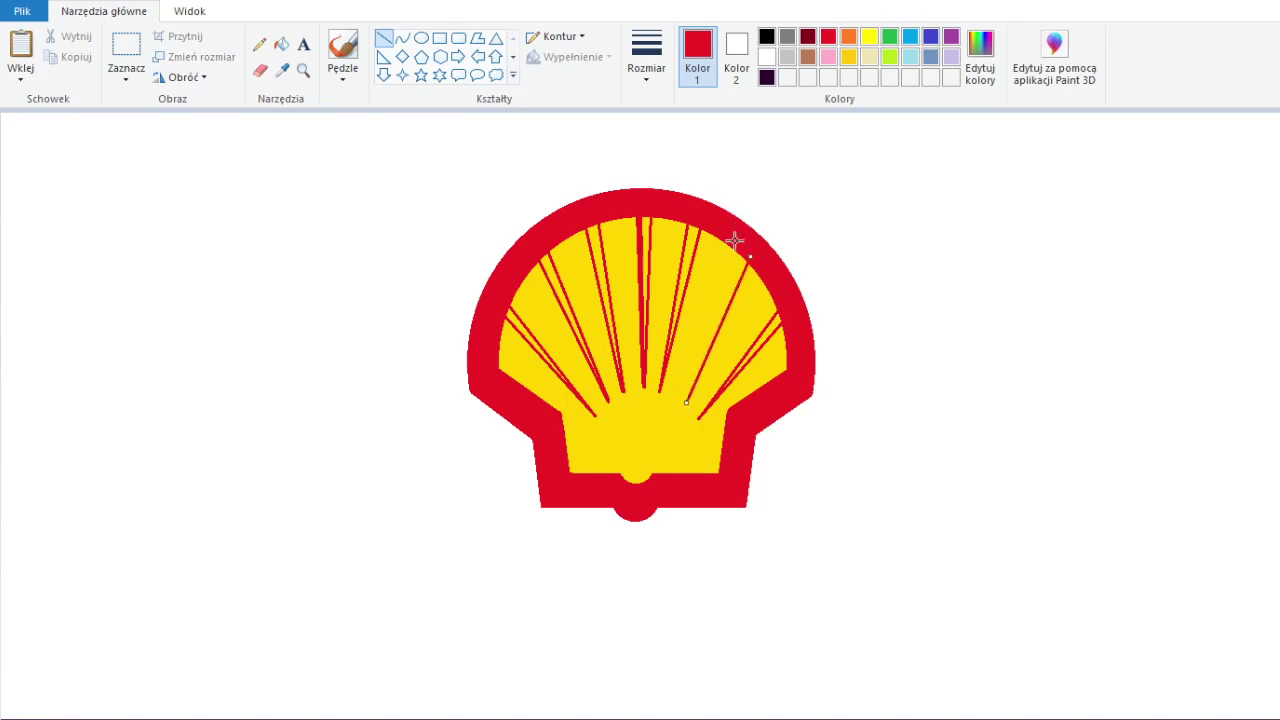
- Bucket-fill the six wedges between the rays red
left_click(281, 44)
left_click(646, 235)
left_click(598, 240)
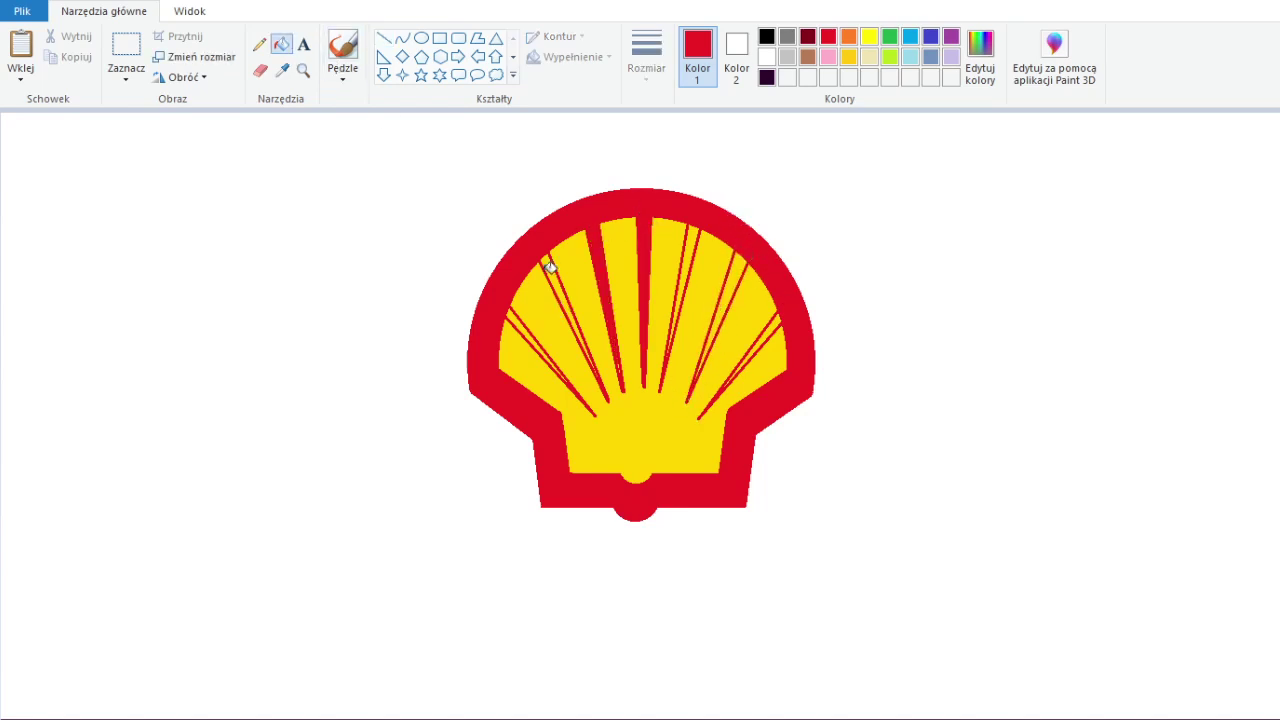
left_click(549, 266)
left_click(527, 320)
left_click(735, 280)
left_click(688, 250)
left_click(259, 44)
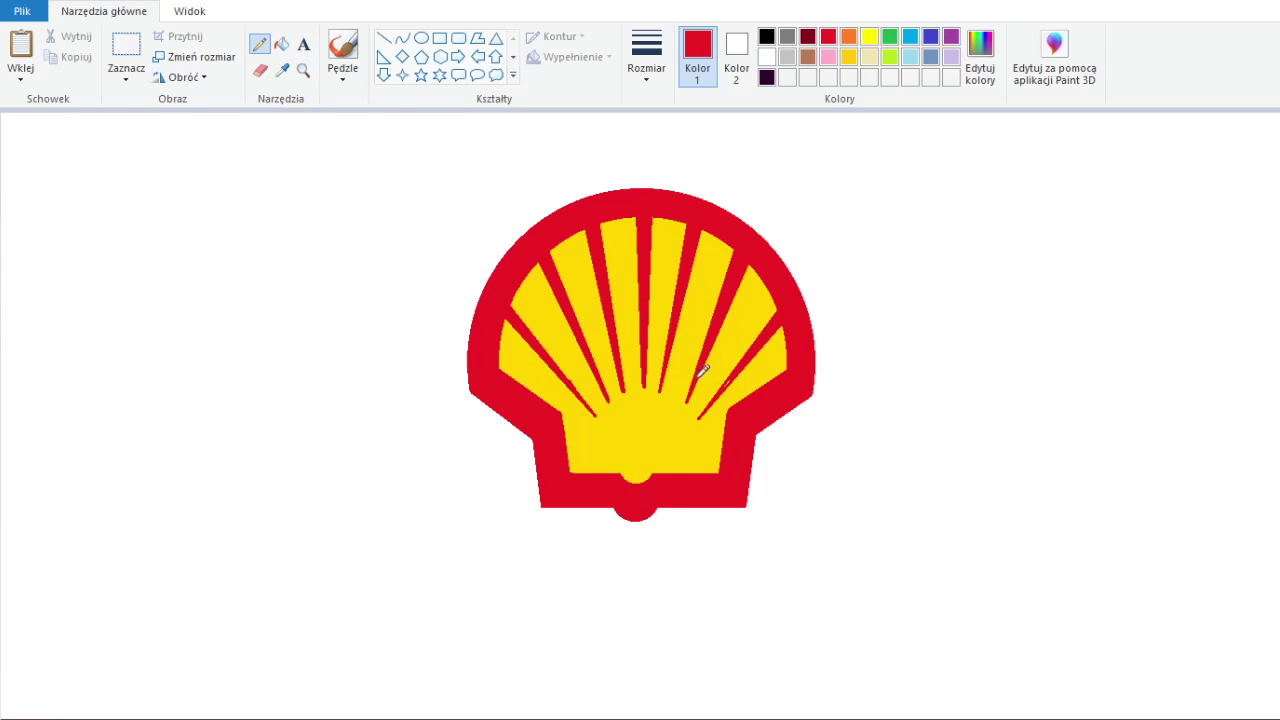
- Draw a yellow line across the shell's fan using the sampled yellow
left_click(383, 39)
left_click(282, 70)
left_click(537, 273)
left_click_drag(655, 273, 650, 416)
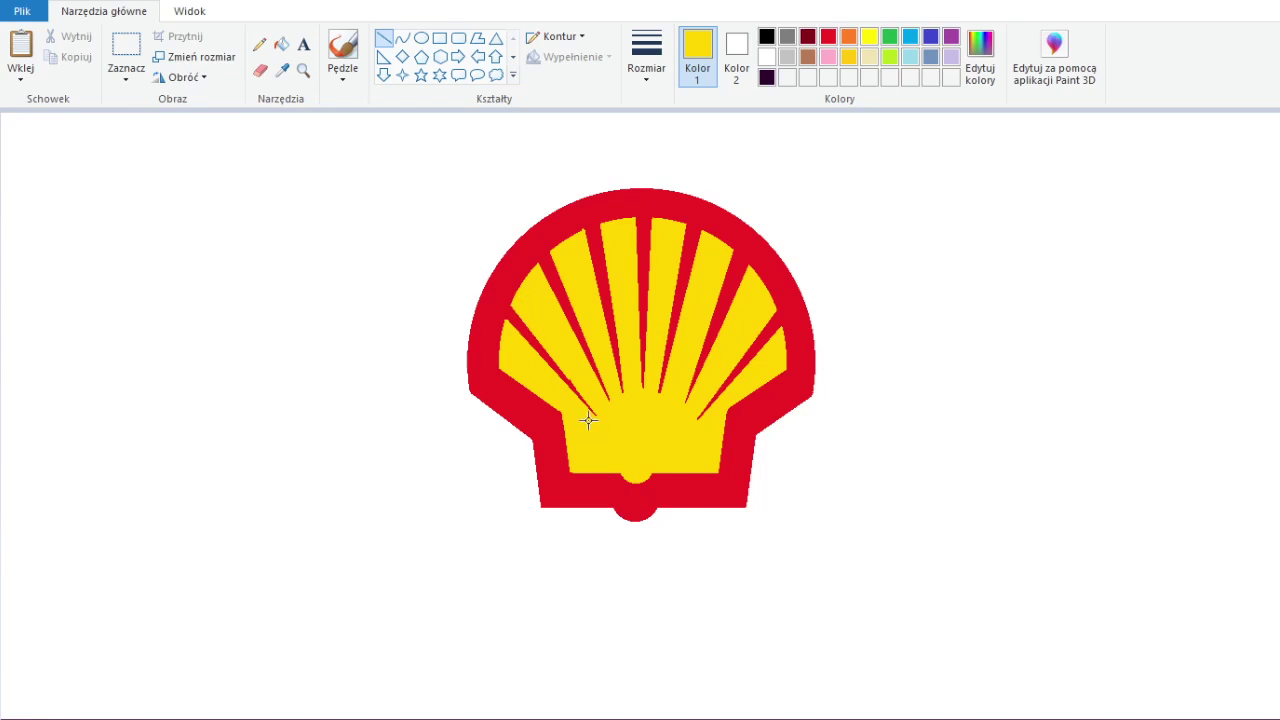
left_click(259, 44)
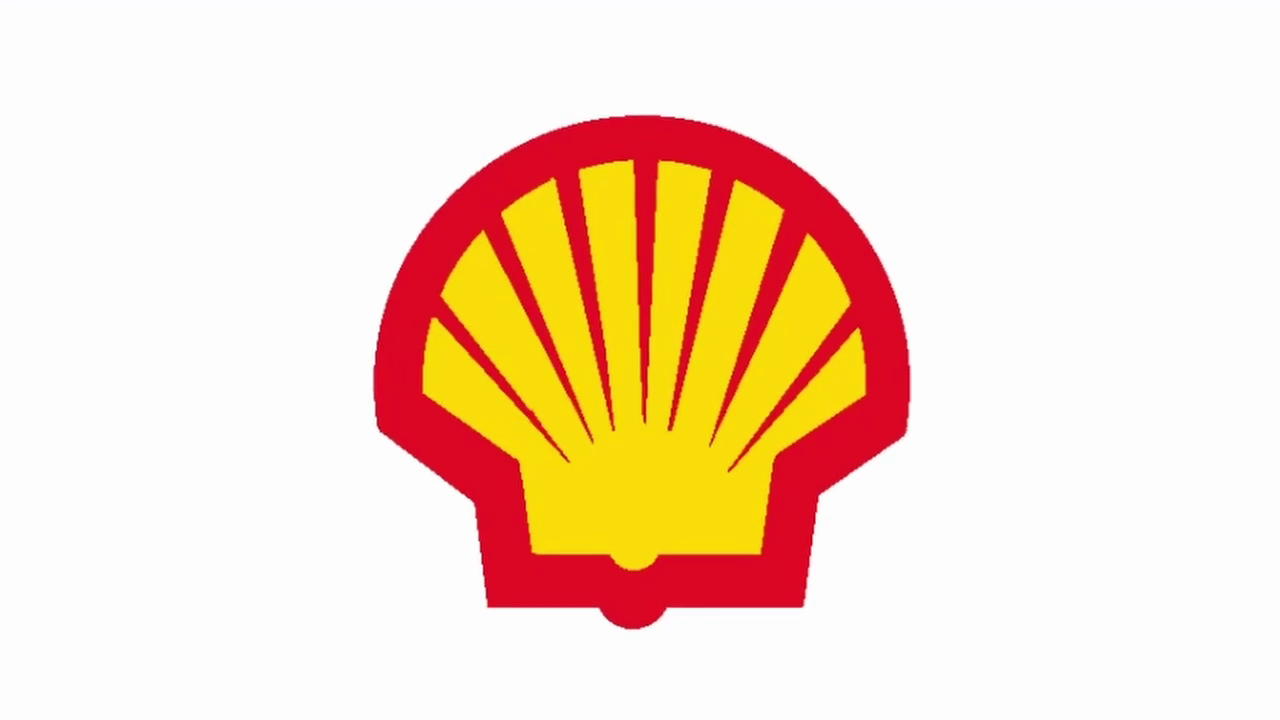
- Draw four grey horizontal guide lines in two offset pairs
left_click(827, 36)
left_click(787, 56)
left_click_drag(351, 337, 615, 337)
left_click_drag(604, 384, 846, 384)
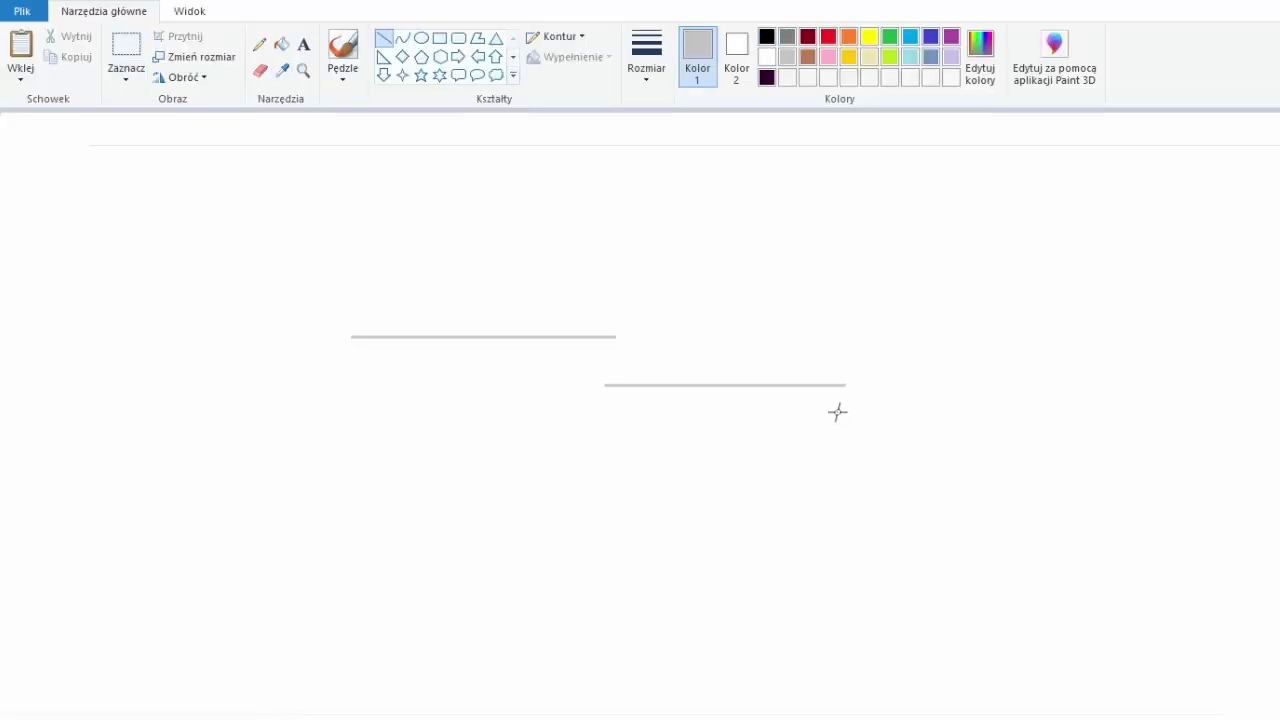
left_click_drag(326, 453, 588, 453)
left_click_drag(575, 499, 822, 499)
- Draw slanted red script letters o and a, fill the a, and move it beside the o
left_click(402, 37)
left_click(827, 36)
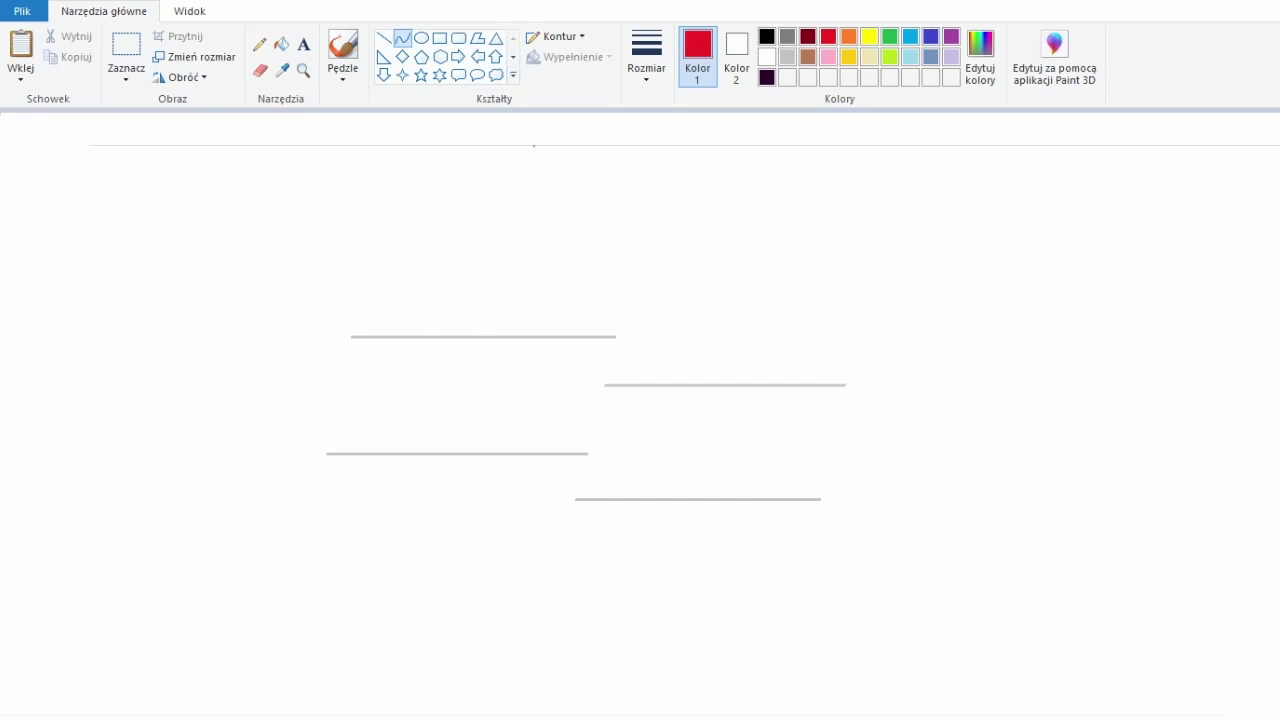
mouse_move(414, 389)
left_mouse_down()
mouse_move(663, 197)
mouse_move(734, 223)
mouse_move(125, 204)
left_mouse_up()
key("ctrl+z")
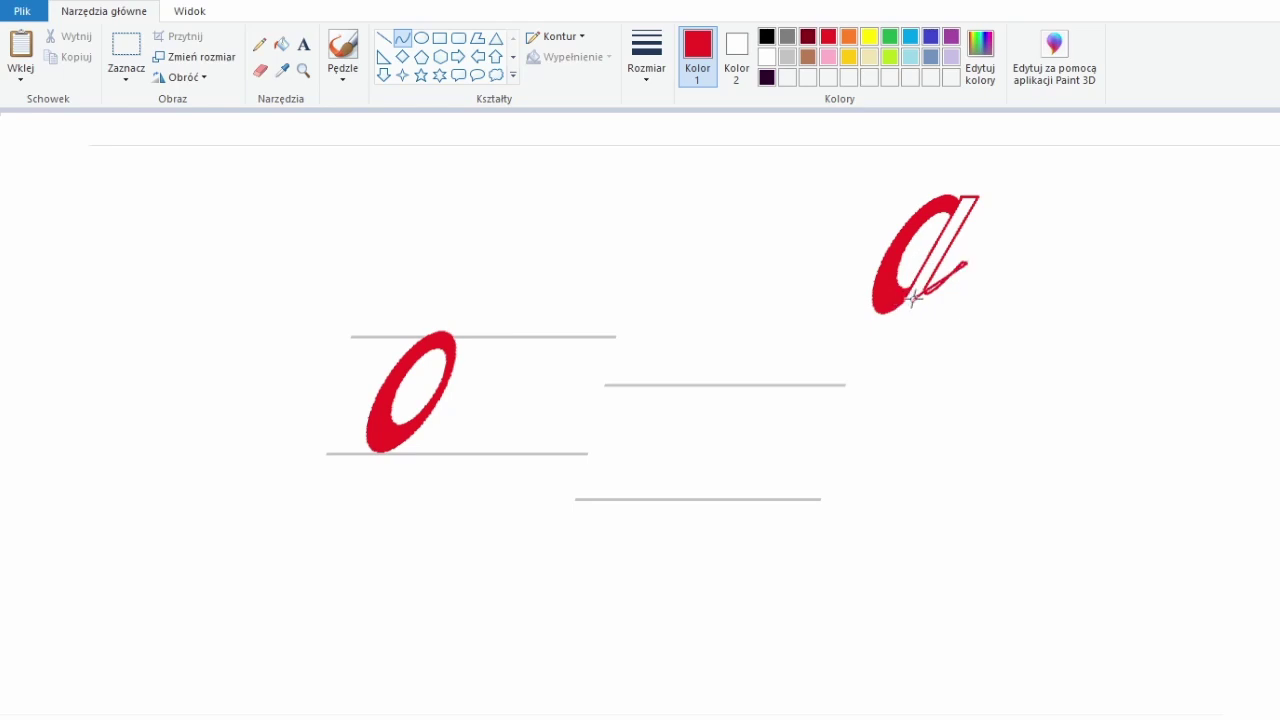
mouse_move(913, 297)
left_mouse_down()
mouse_move(906, 322)
mouse_move(920, 320)
left_mouse_up()
left_click(928, 271)
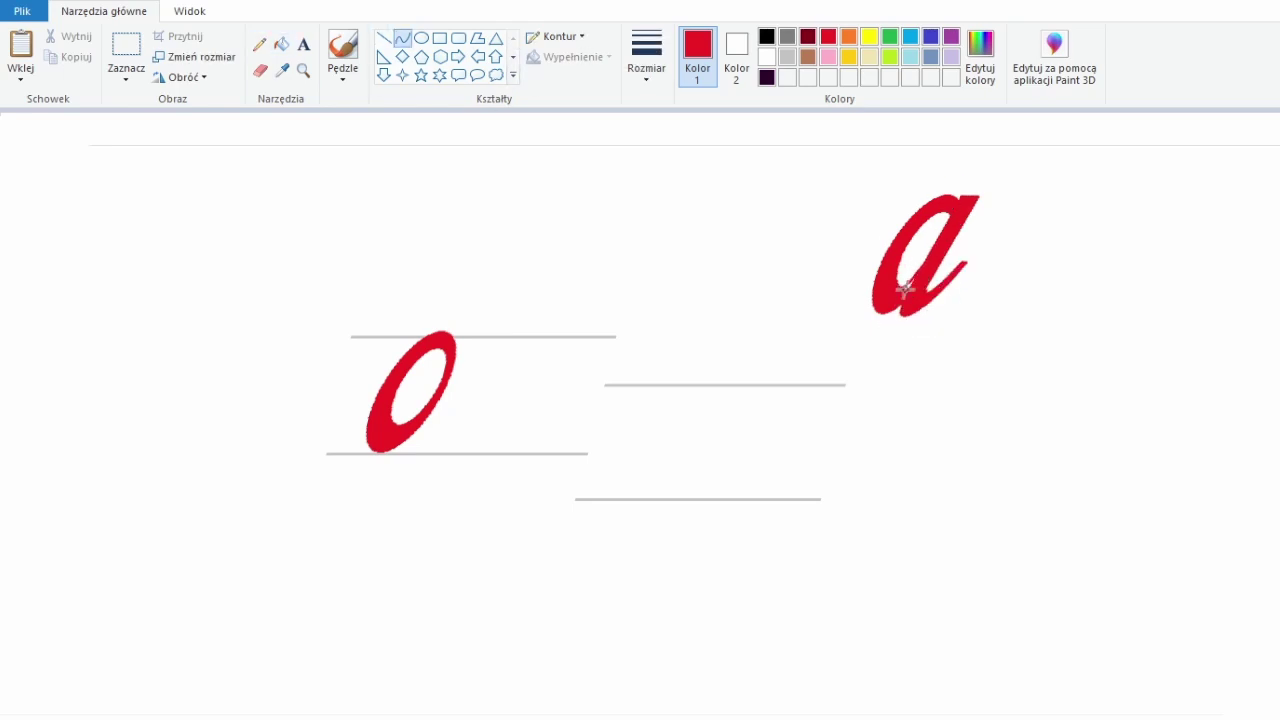
left_click(126, 55)
mouse_move(920, 260)
left_mouse_down()
mouse_move(563, 386)
mouse_move(577, 389)
left_mouse_up()
- Turn a pasted copy of the o into a c by whitening its right side
key("ctrl+v")
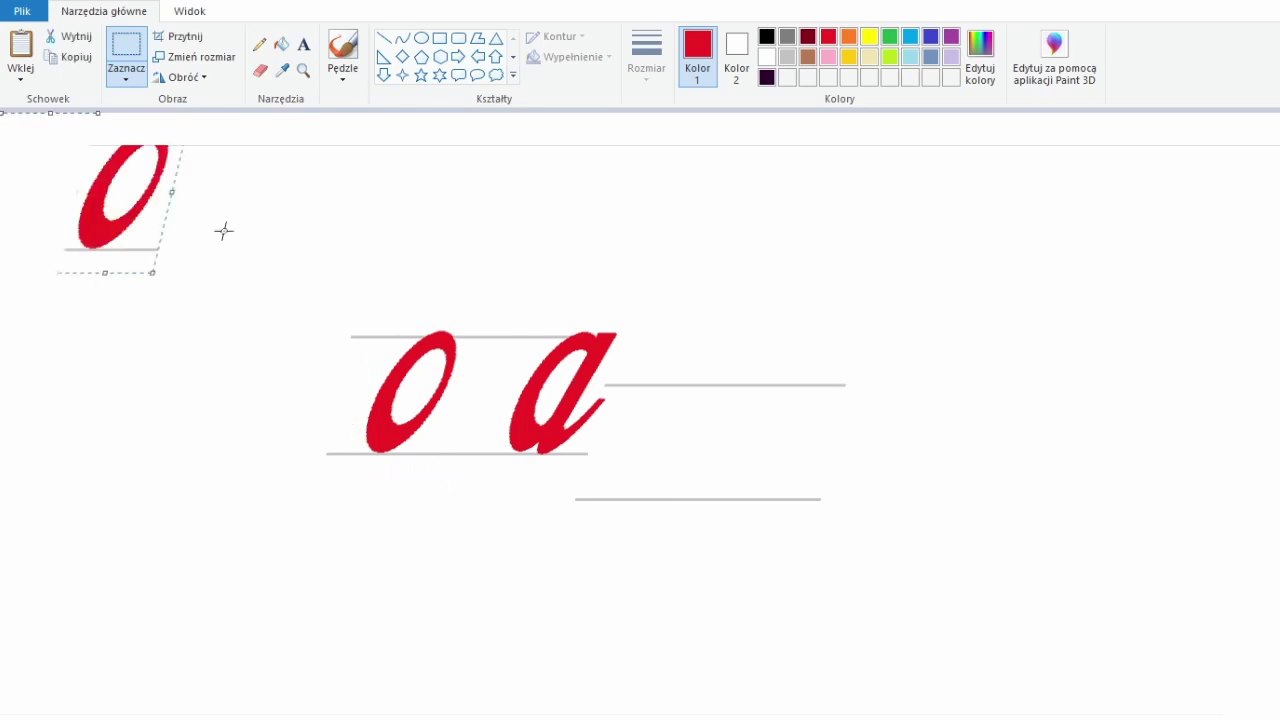
left_click_drag(120, 200, 644, 228)
left_click(383, 37)
left_click(281, 44)
right_click(678, 205)
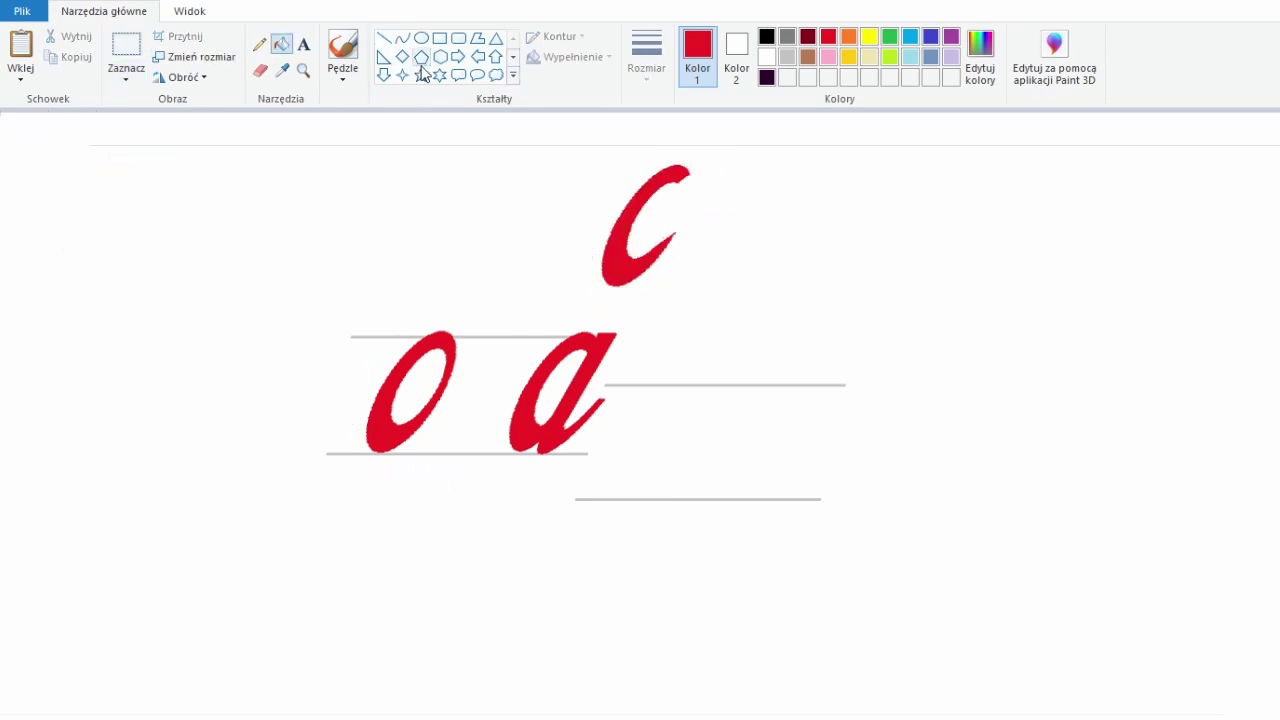
key("ctrl+v")
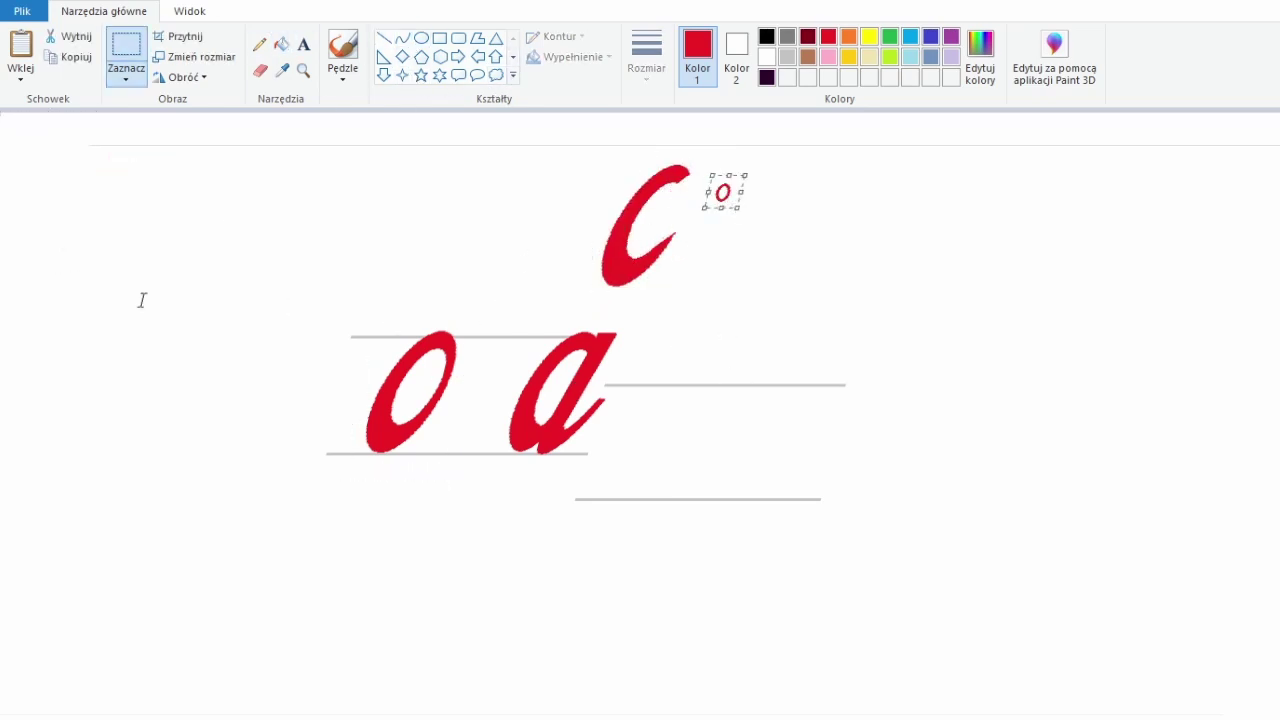
left_click_drag(728, 192, 680, 192)
- Undo stray loops inside the o and paste a copy of 'oca' to the right
left_click(402, 37)
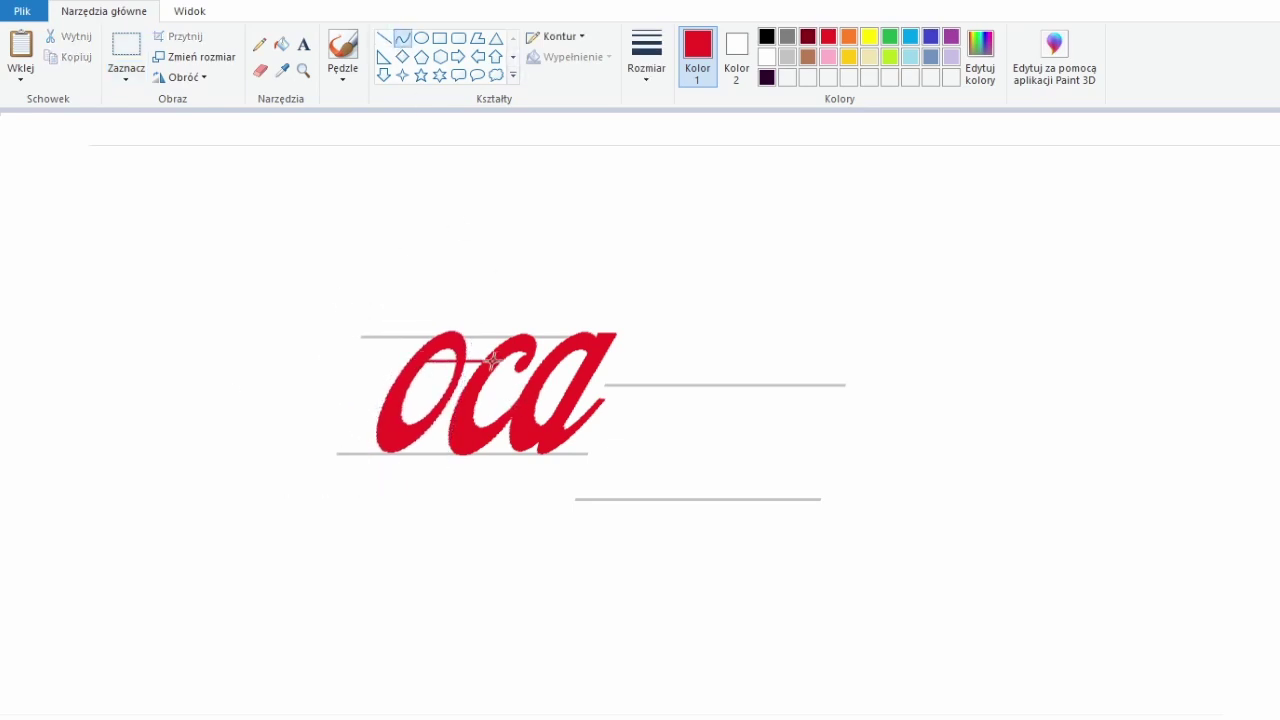
mouse_move(493, 361)
left_mouse_down()
mouse_move(423, 401)
mouse_move(447, 395)
left_mouse_up()
key("ctrl+z")
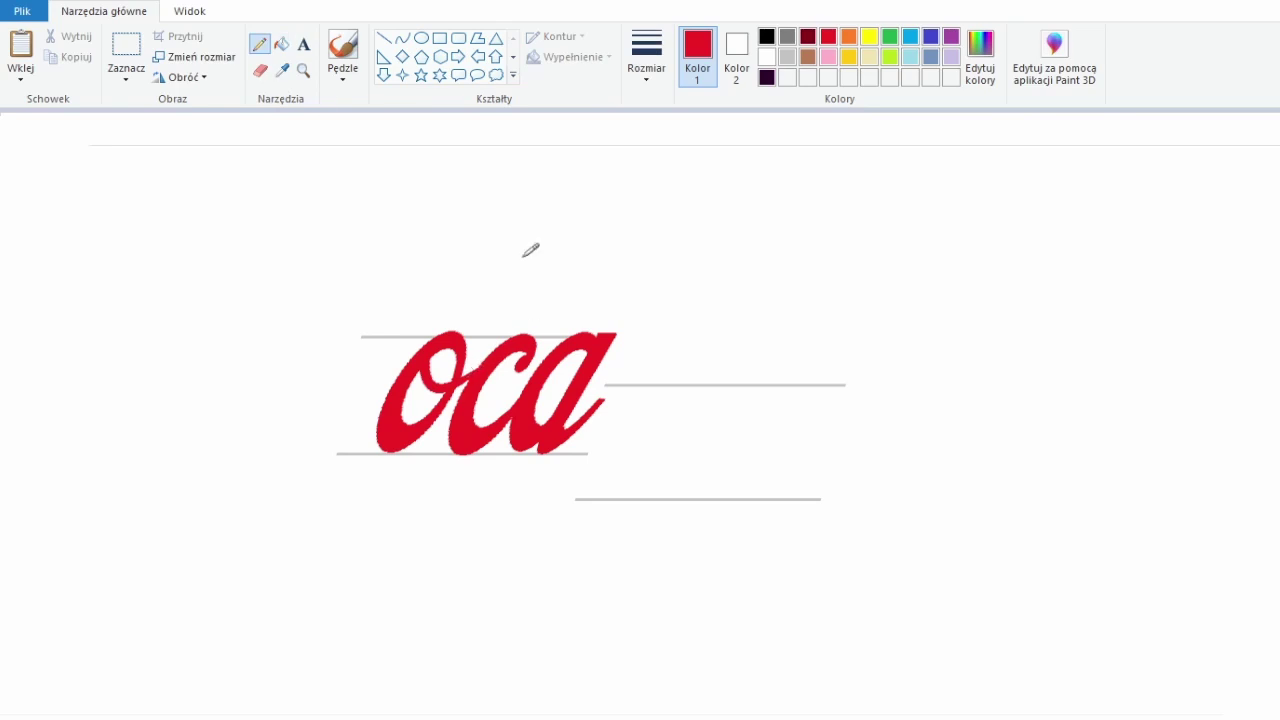
left_click(126, 48)
key("ctrl+v")
left_click_drag(777, 443, 845, 443)
- Draw a small red loop and move it above the first 'oca'
left_click(401, 37)
left_click_drag(612, 205, 632, 190)
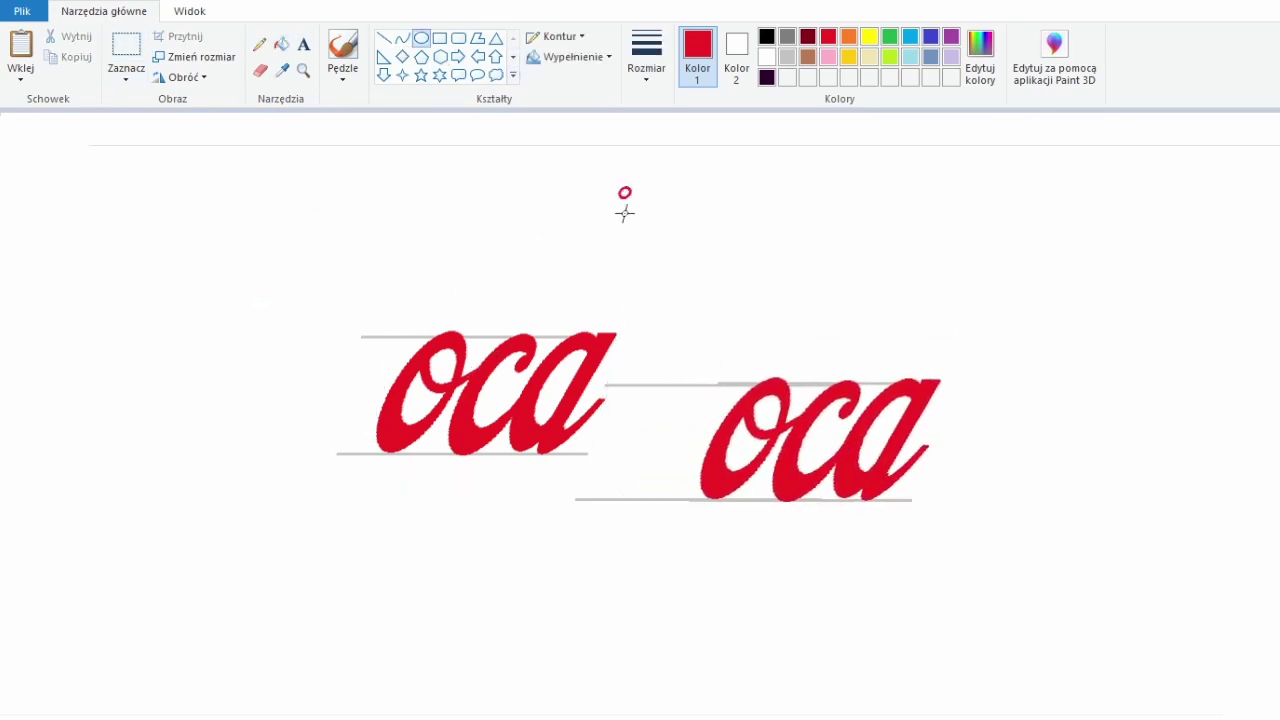
left_click(126, 48)
left_click_drag(571, 151, 677, 234)
mouse_move(623, 200)
left_mouse_down()
mouse_move(452, 303)
mouse_move(335, 527)
left_mouse_up()
- Curve the C's big leftward arc, its bottom stroke and inner left edge
left_click(401, 37)
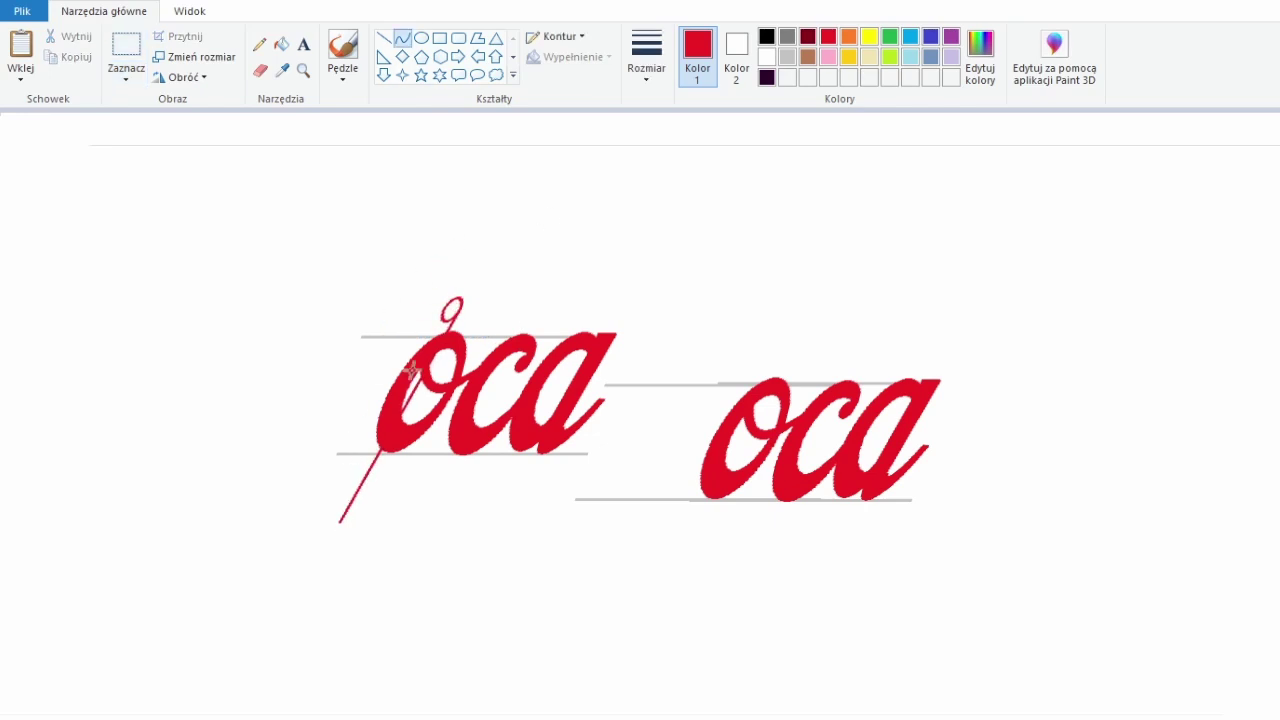
mouse_move(405, 395)
left_mouse_down()
mouse_move(514, 206)
mouse_move(123, 487)
mouse_move(286, 443)
mouse_move(270, 393)
left_mouse_up()
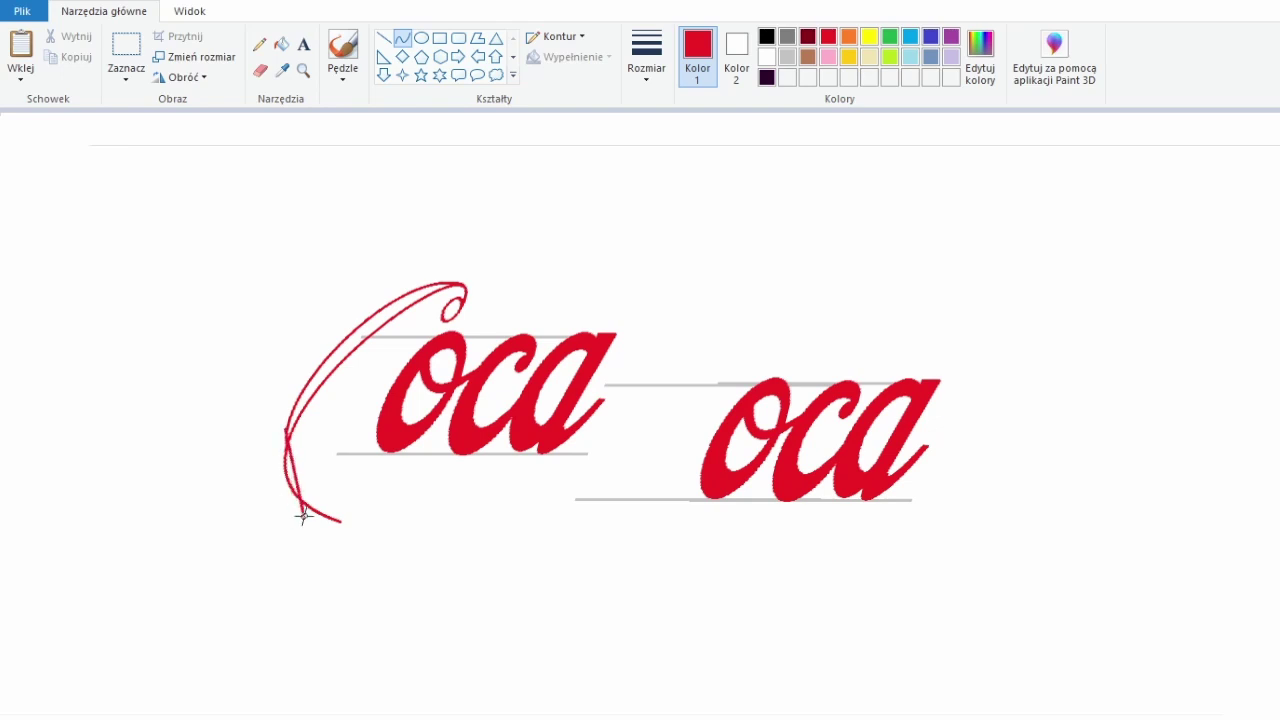
mouse_move(318, 513)
left_mouse_down()
mouse_move(498, 517)
mouse_move(334, 529)
mouse_move(466, 471)
left_mouse_up()
left_click(260, 70)
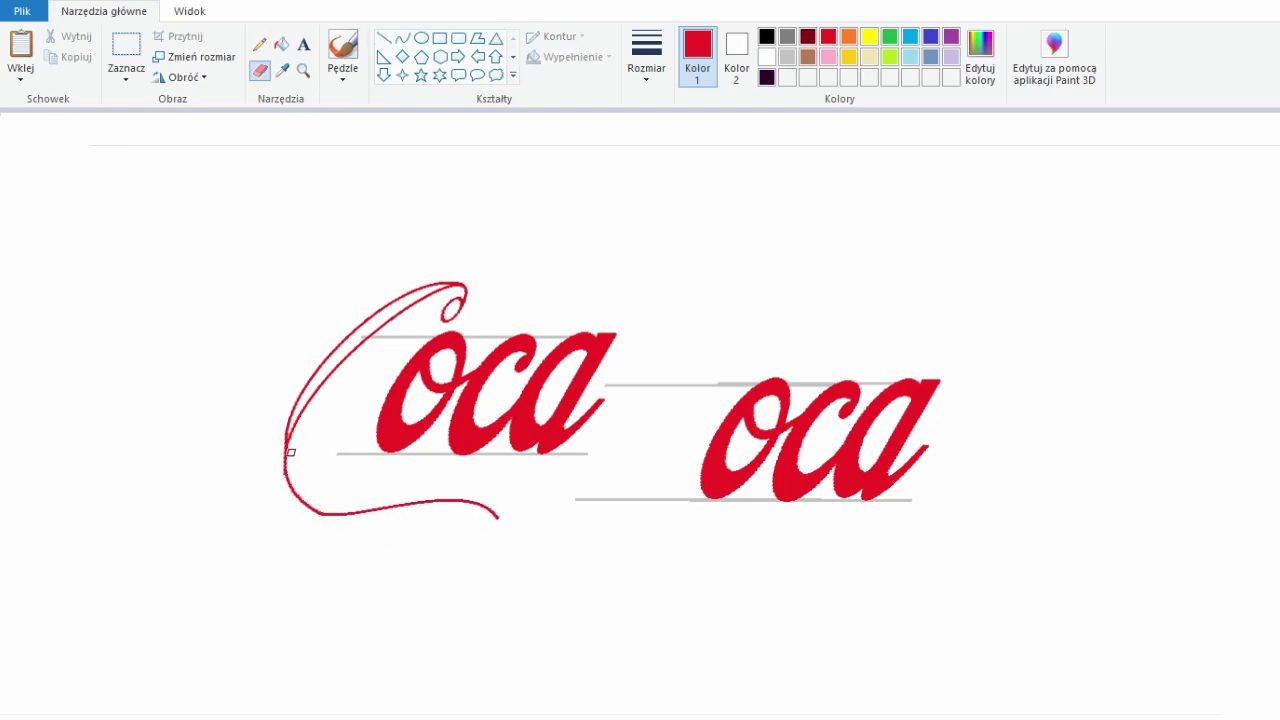
left_click(402, 37)
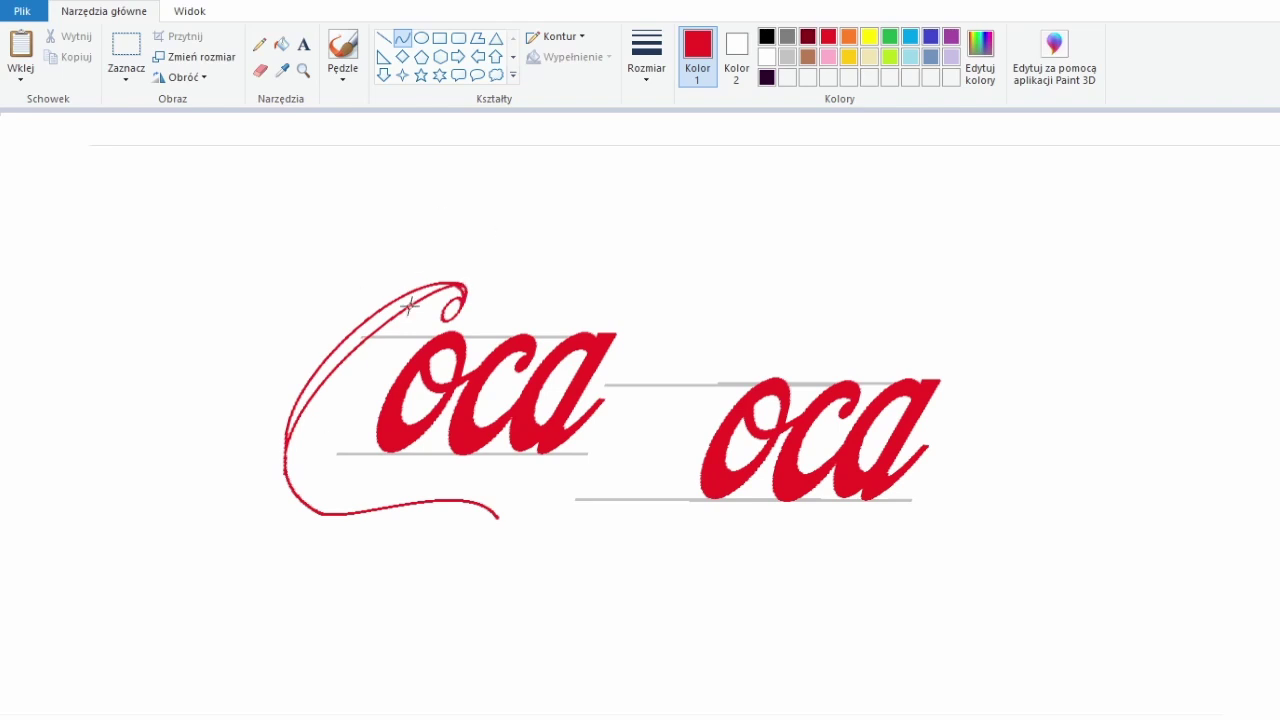
mouse_move(410, 305)
left_mouse_down()
mouse_move(320, 508)
mouse_move(277, 486)
mouse_move(288, 425)
left_mouse_up()
- Draw the C's swooping underline and erase the doubled strokes
left_click_drag(296, 485, 550, 517)
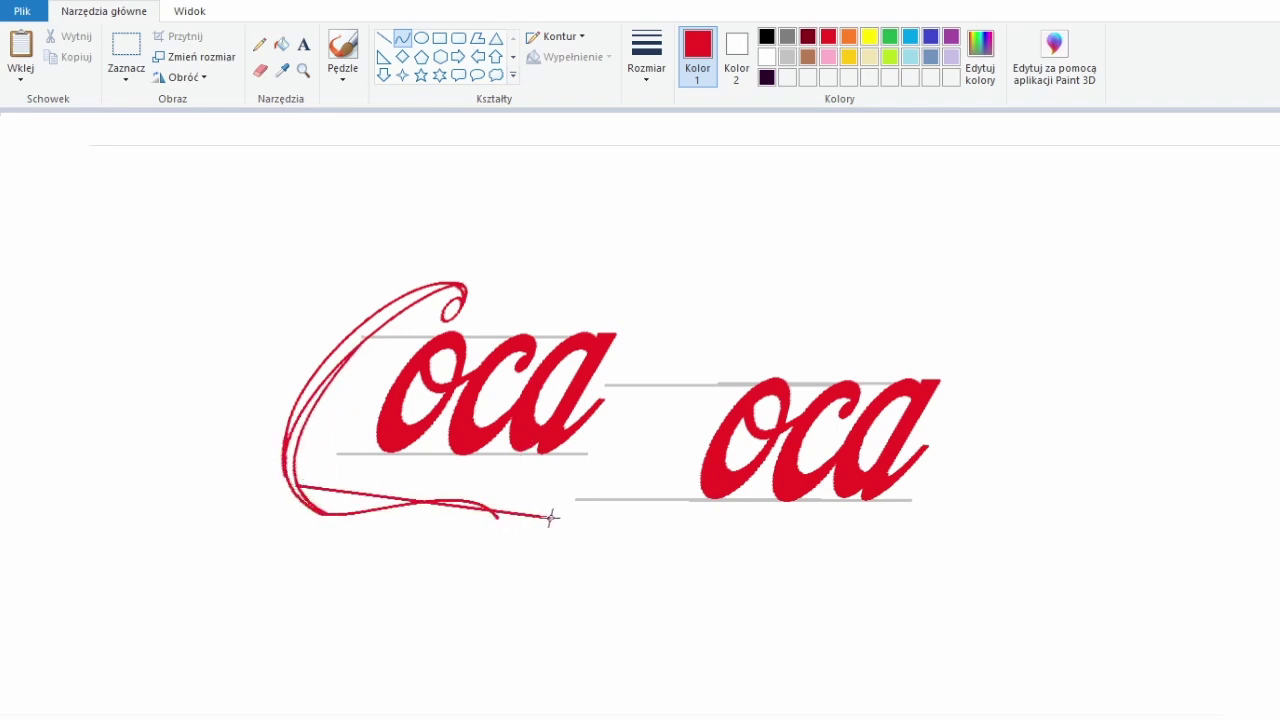
left_click_drag(380, 495, 286, 523)
left_click_drag(480, 505, 486, 449)
left_click(260, 70)
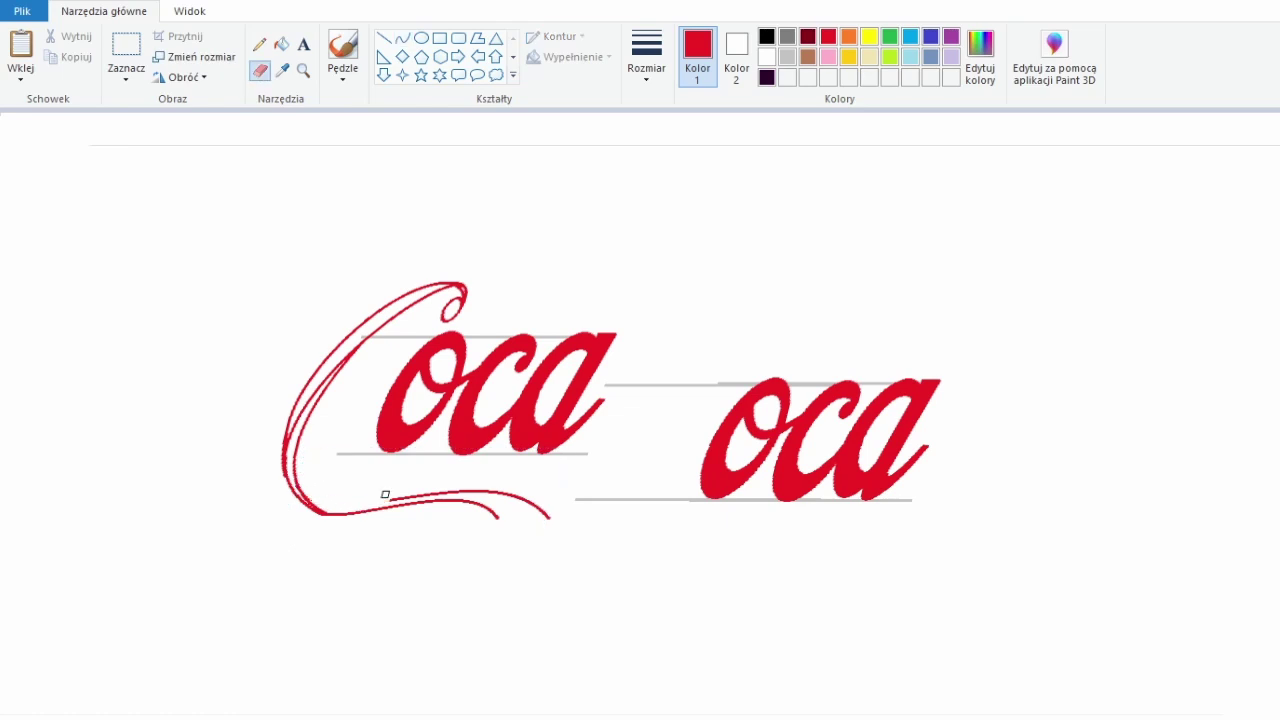
mouse_move(385, 495)
left_mouse_down()
mouse_move(300, 500)
mouse_move(400, 510)
left_mouse_up()
- Fill the C and its swoosh red, then shift the tail into place
left_click(281, 44)
left_click(340, 367)
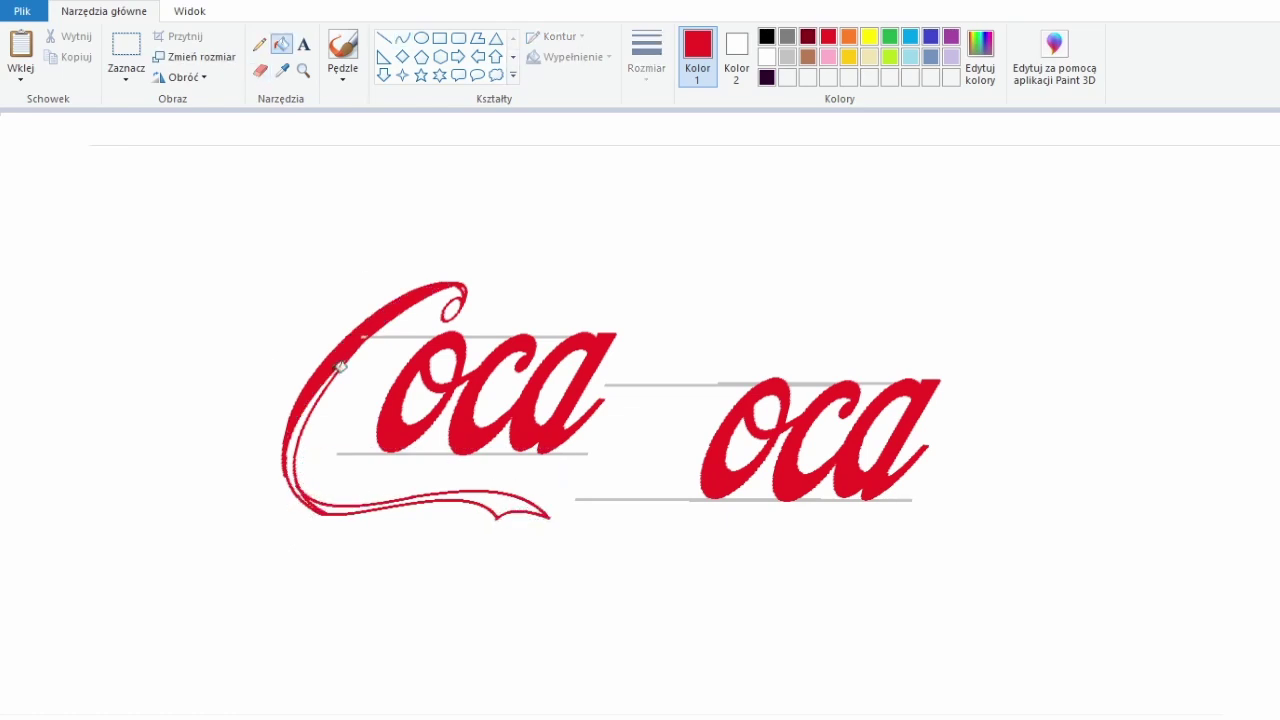
left_click(329, 468)
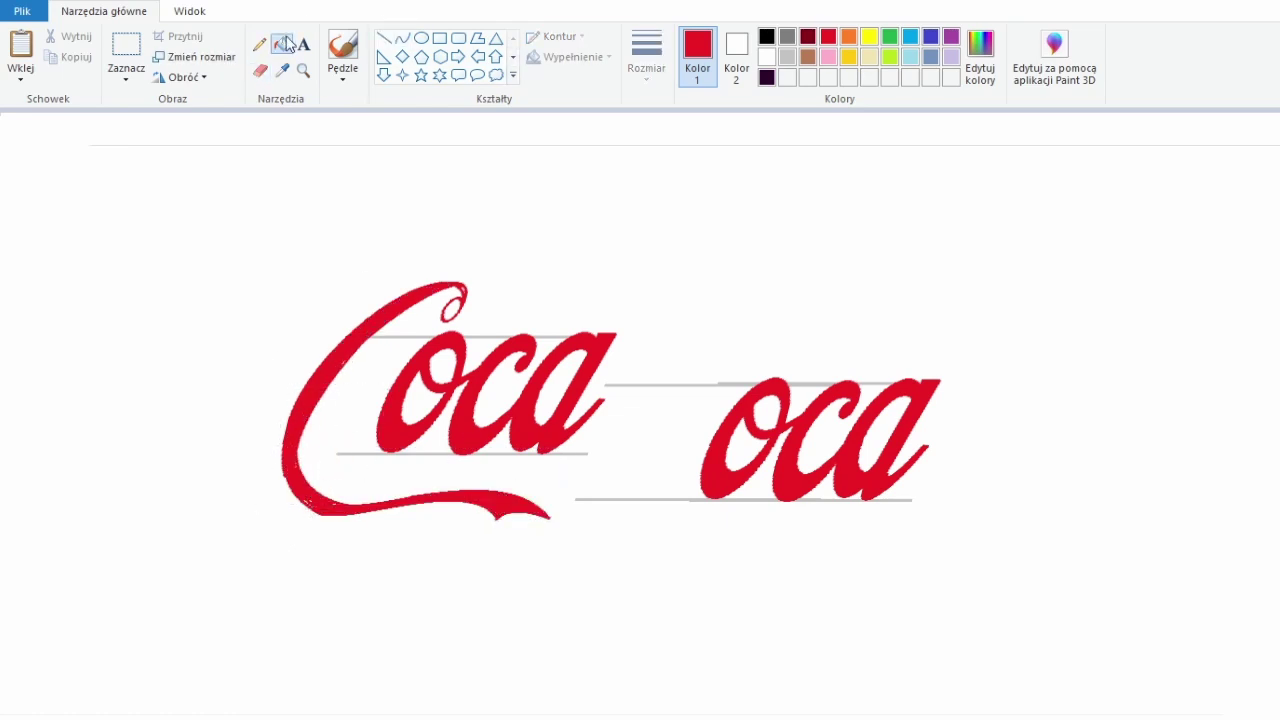
left_click(260, 44)
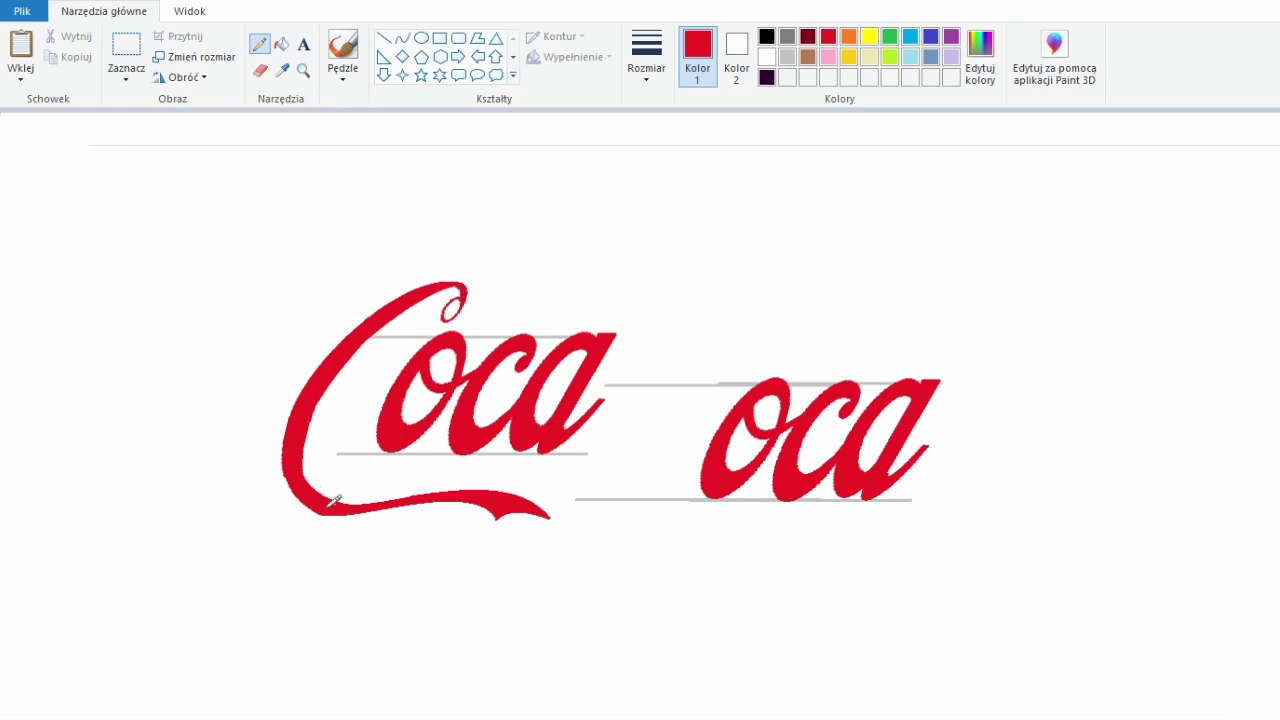
left_click(281, 44)
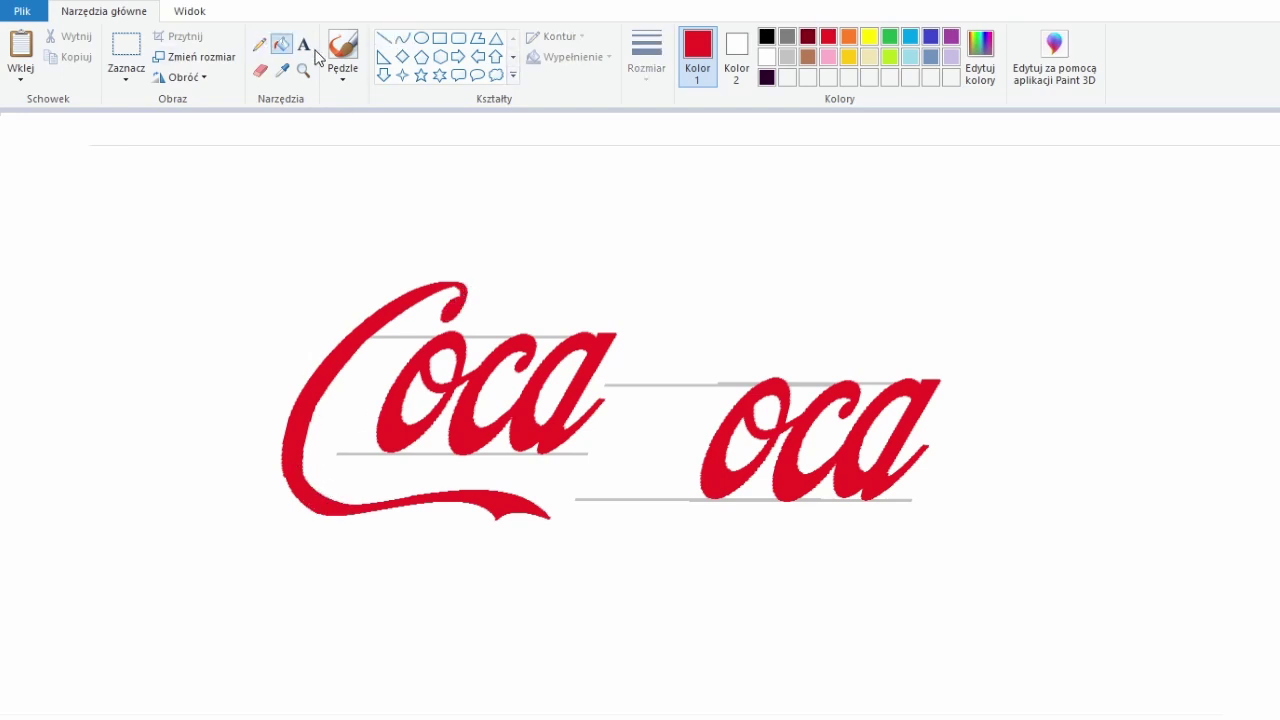
left_click(260, 44)
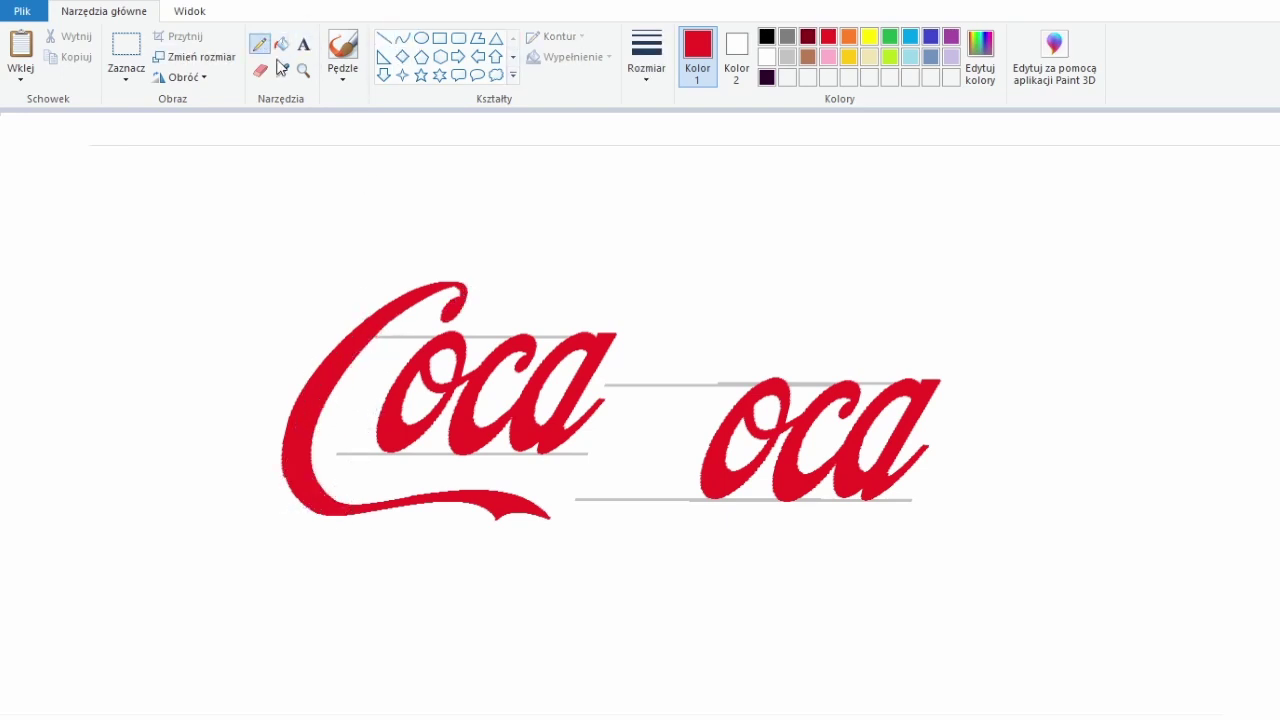
left_click(126, 45)
mouse_move(380, 482)
left_mouse_down()
mouse_move(552, 530)
mouse_move(428, 528)
left_mouse_up()
left_click(260, 44)
- Draw a short red dash after 'Coca'
left_click(383, 37)
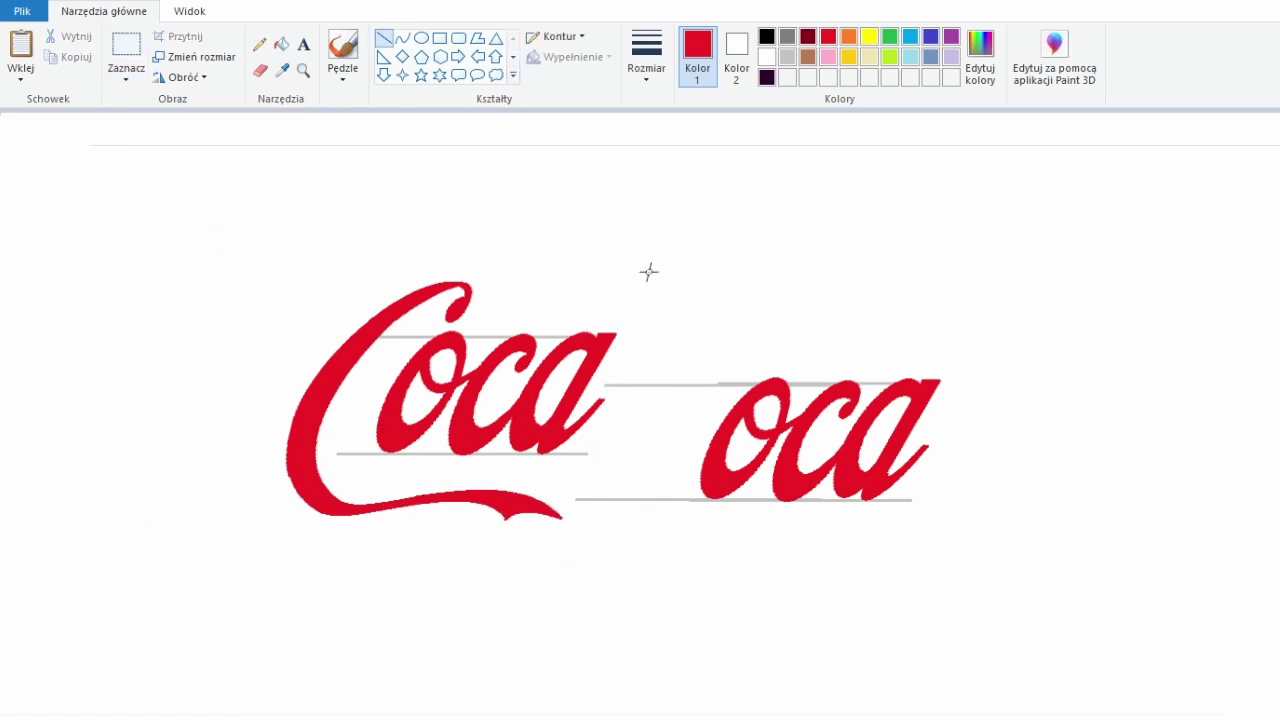
left_click_drag(618, 346, 628, 338)
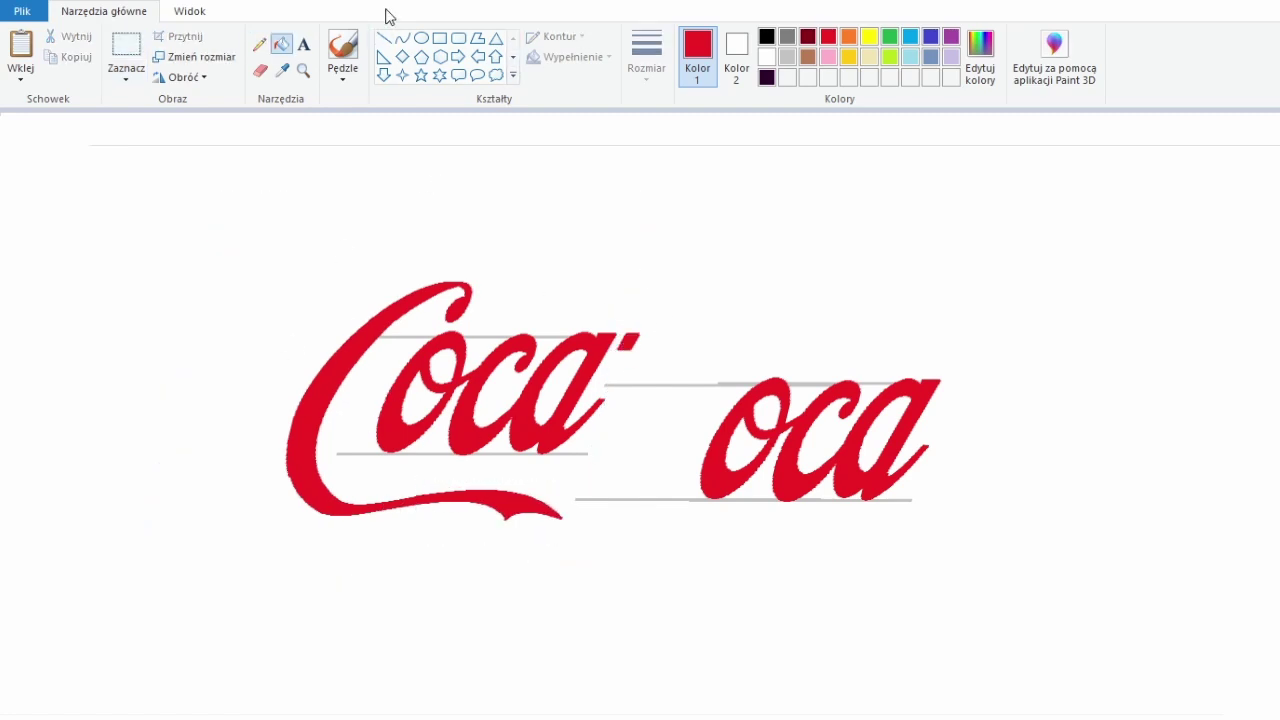
left_click(126, 50)
left_click(383, 37)
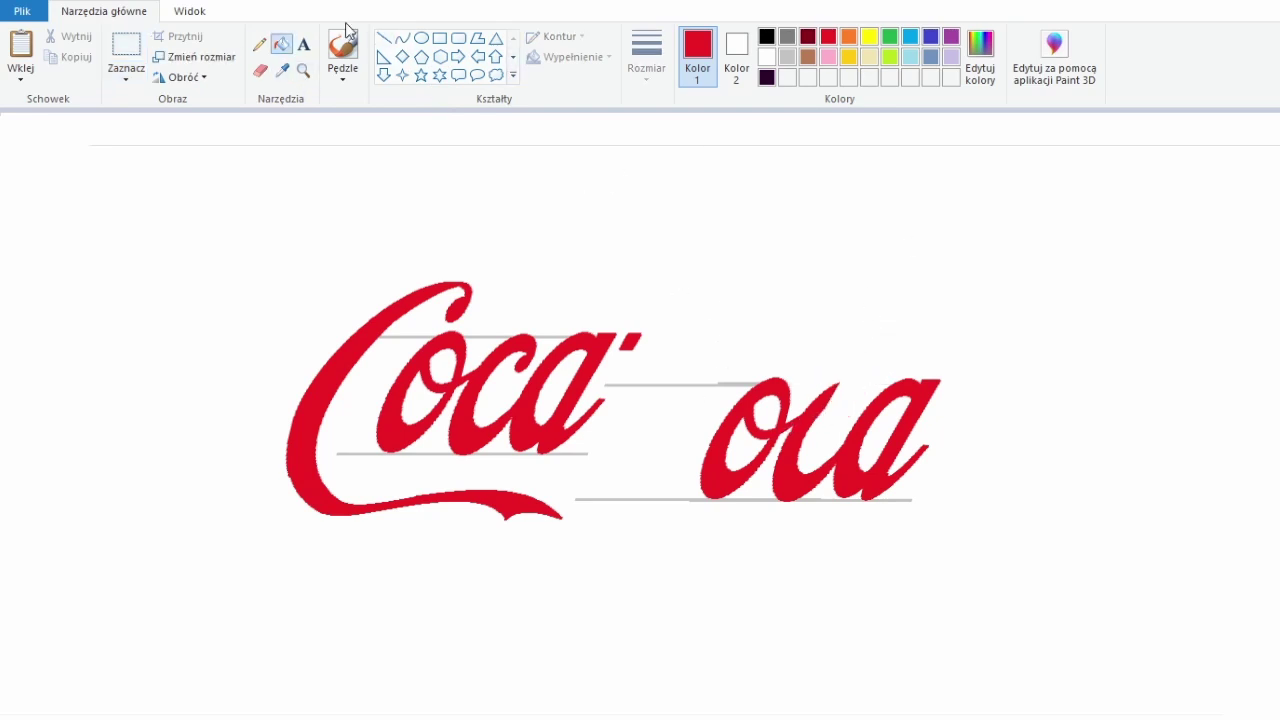
- Curve a tall looped script l after the o, then paste a copy of the red C
left_click(401, 37)
mouse_move(794, 467)
left_mouse_down()
mouse_move(895, 232)
mouse_move(890, 302)
mouse_move(763, 475)
mouse_move(806, 374)
left_mouse_up()
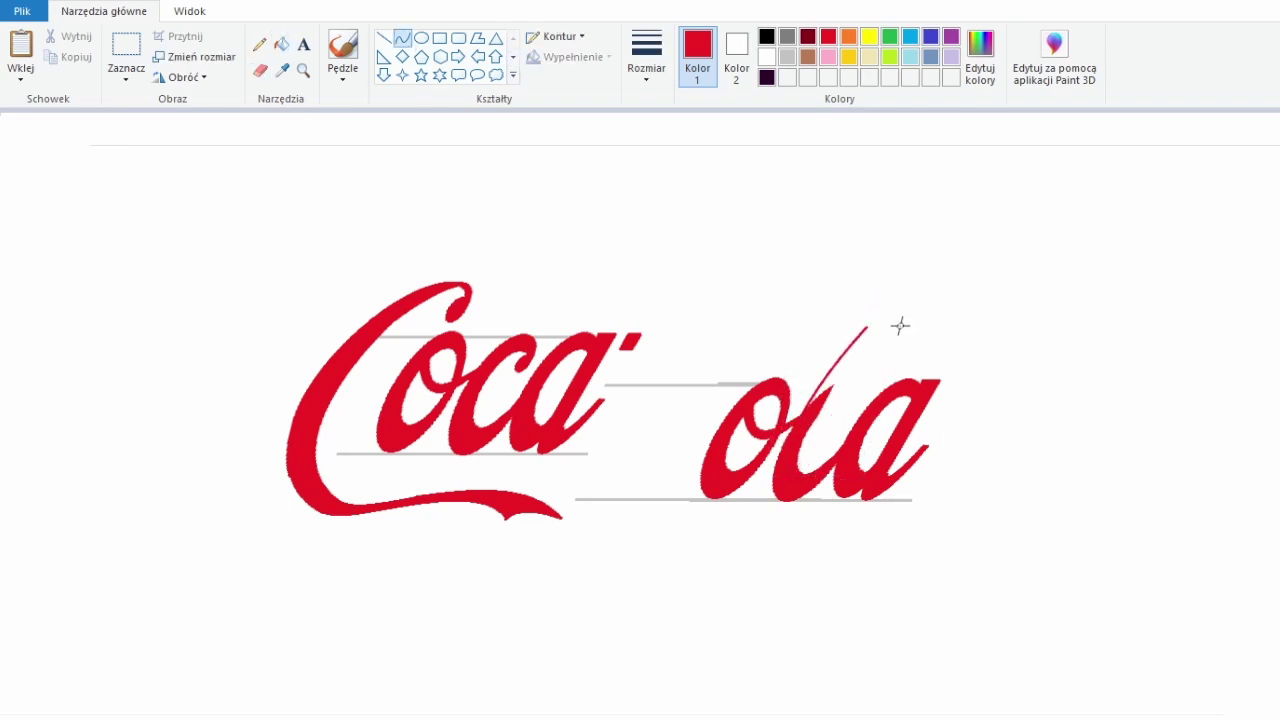
left_click_drag(871, 293, 896, 331)
left_click_drag(955, 259, 950, 262)
left_click_drag(828, 404, 906, 311)
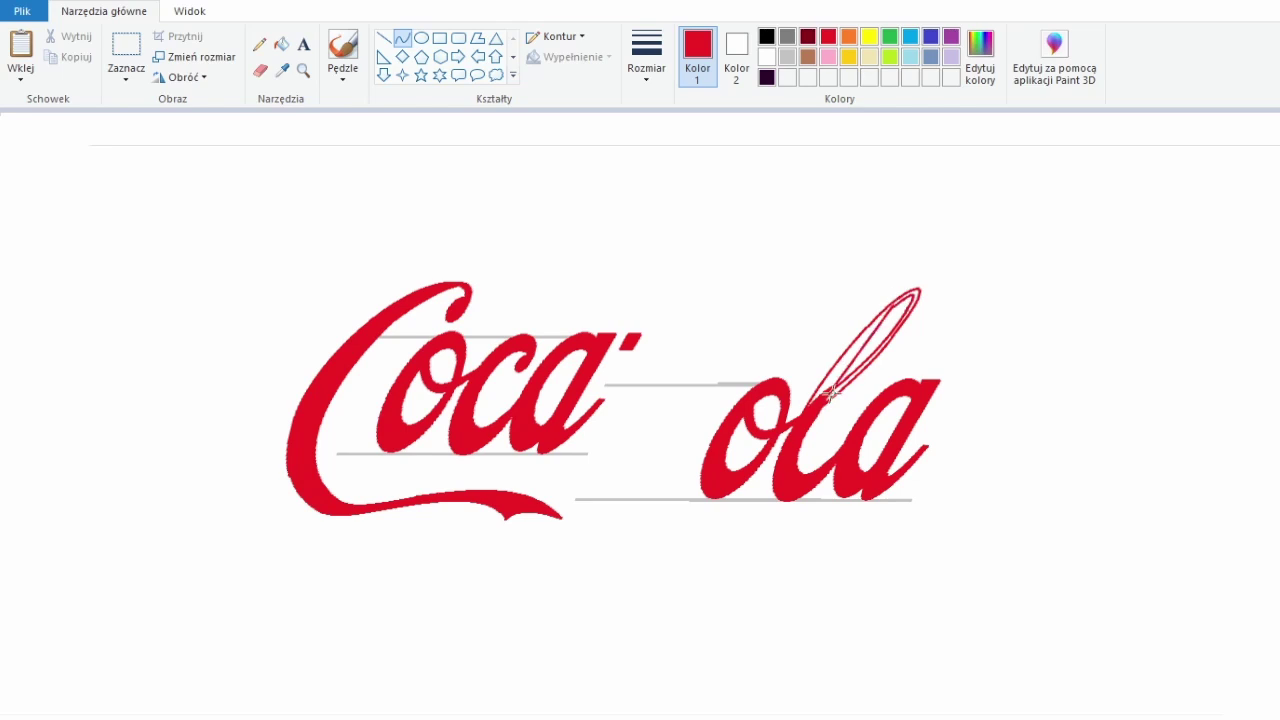
left_click(259, 44)
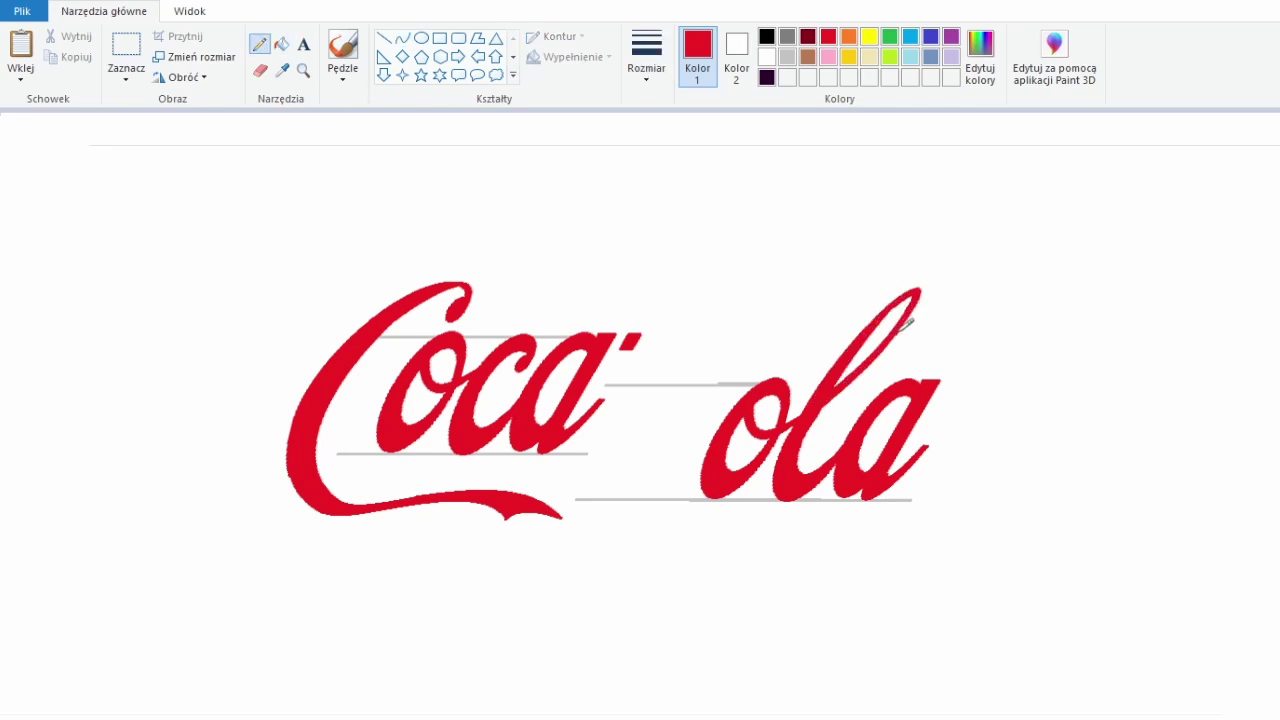
left_click(126, 50)
key("ctrl+v")
- Position the copied red C in front of 'ola'
mouse_move(466, 223)
left_mouse_down()
mouse_move(690, 362)
mouse_move(1056, 294)
left_mouse_up()
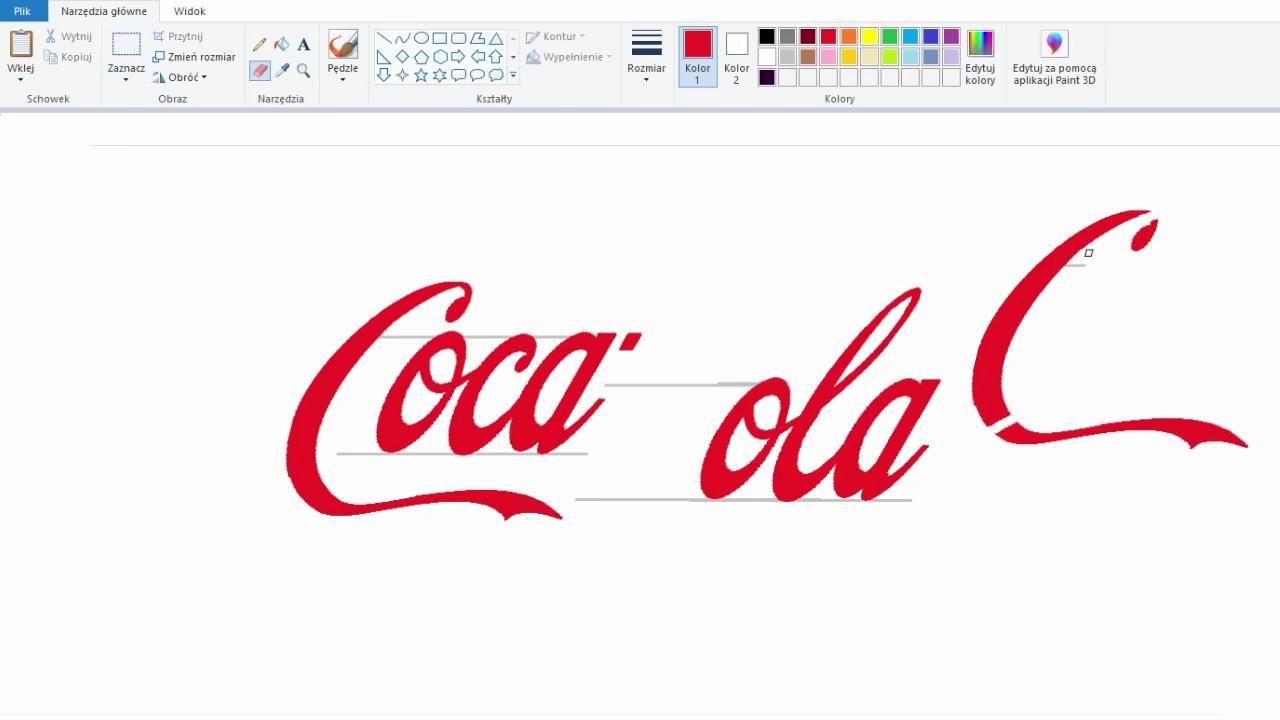
key("ctrl+z")
mouse_move(1094, 391)
left_mouse_down()
mouse_move(559, 413)
mouse_move(687, 413)
left_mouse_up()
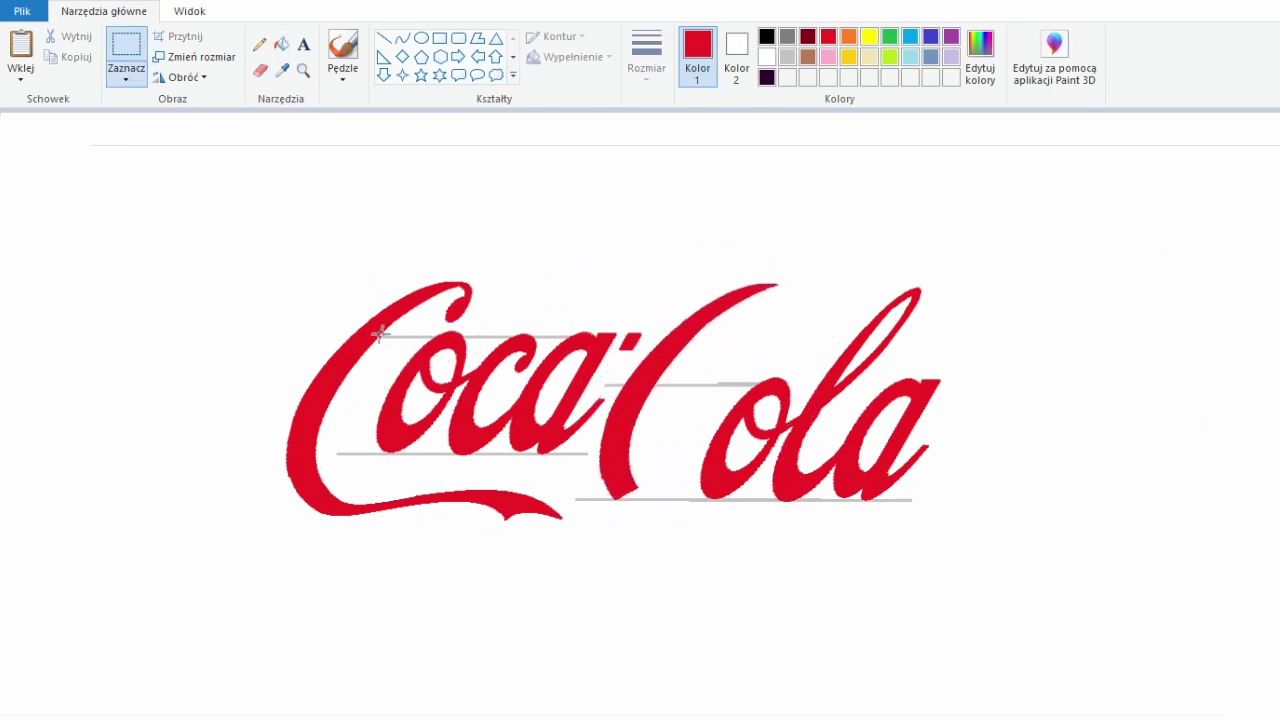
left_click(401, 37)
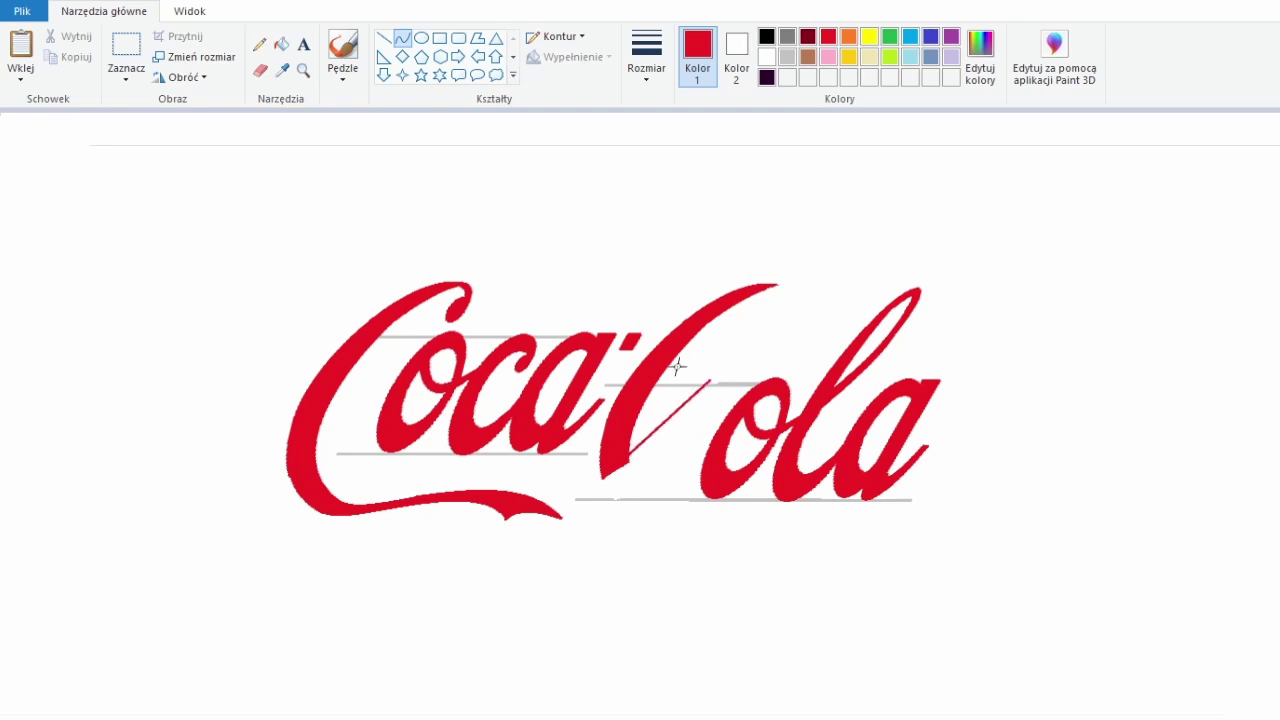
- Draw a red ellipse outline and move it onto the C of 'Cola'
left_click(421, 37)
left_click_drag(1085, 379, 1137, 490)
left_click(126, 45)
left_click_drag(1140, 417, 700, 409)
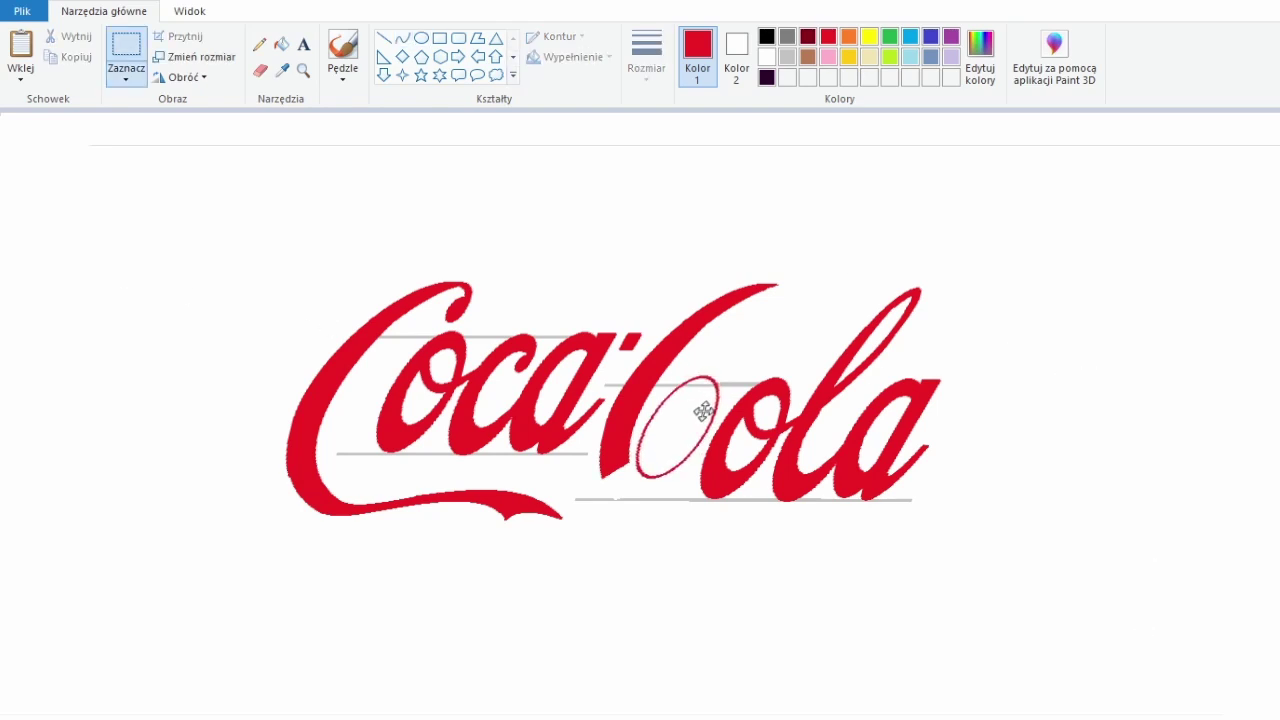
left_click(260, 70)
left_click(281, 44)
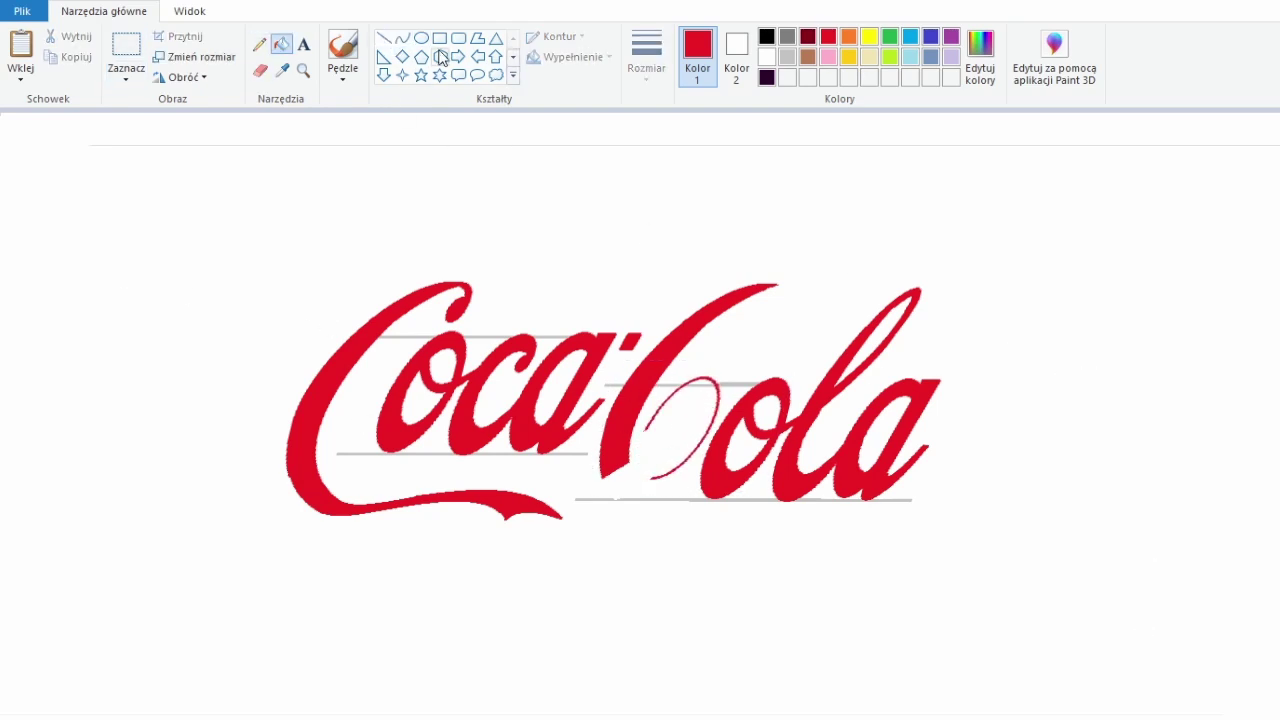
key("ctrl+z")
key("ctrl+y")
key("ctrl+z")
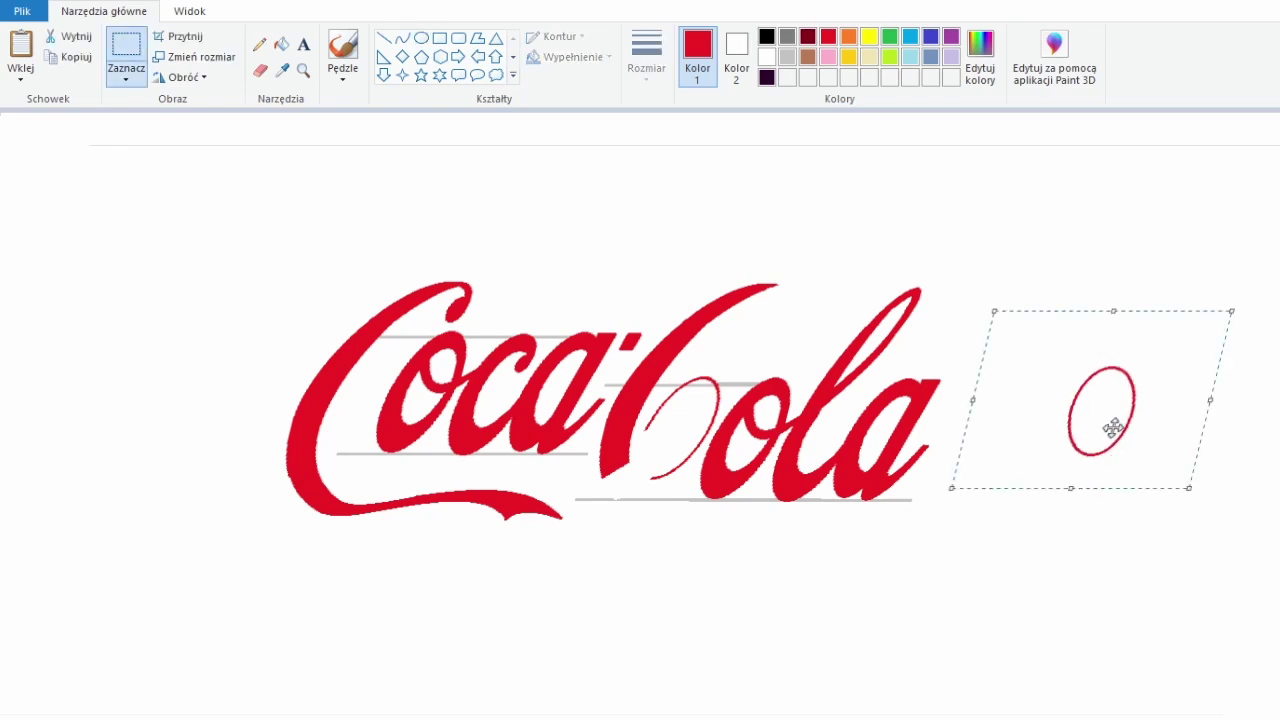
left_click_drag(1113, 428, 661, 430)
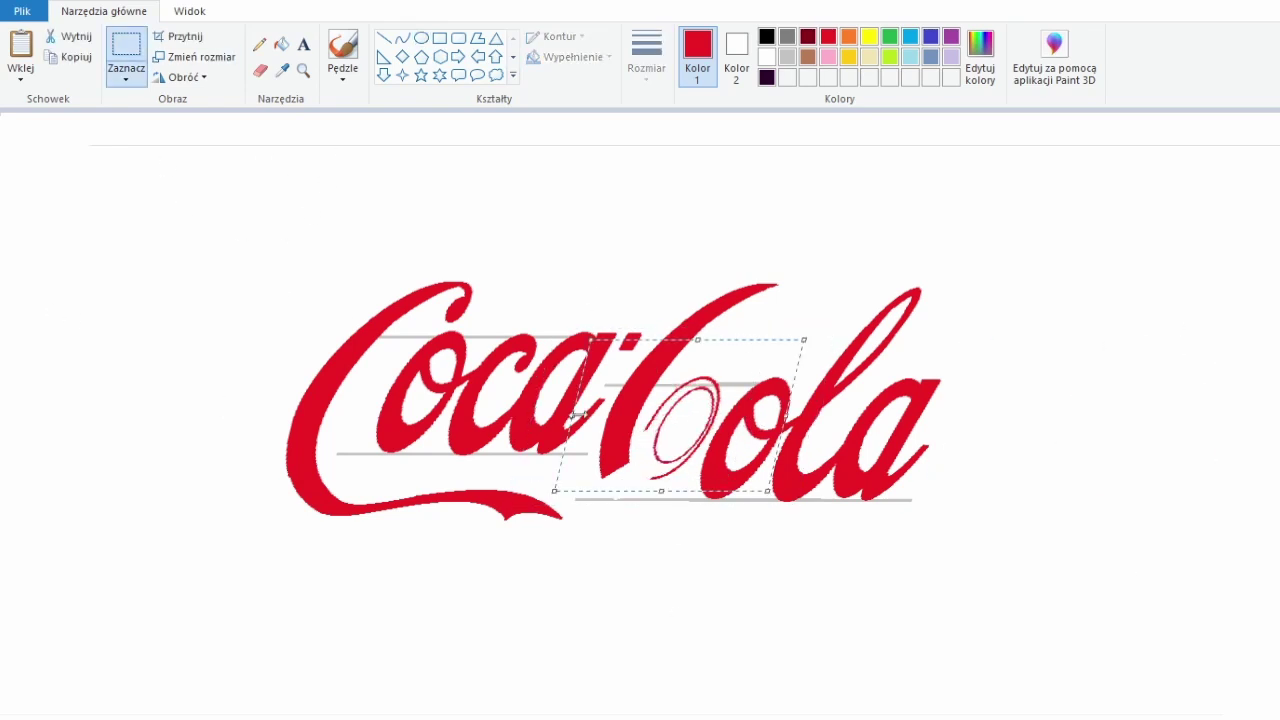
key("Escape")
- Draw a red curve under the C's loop and fill it solid red
left_click(384, 38)
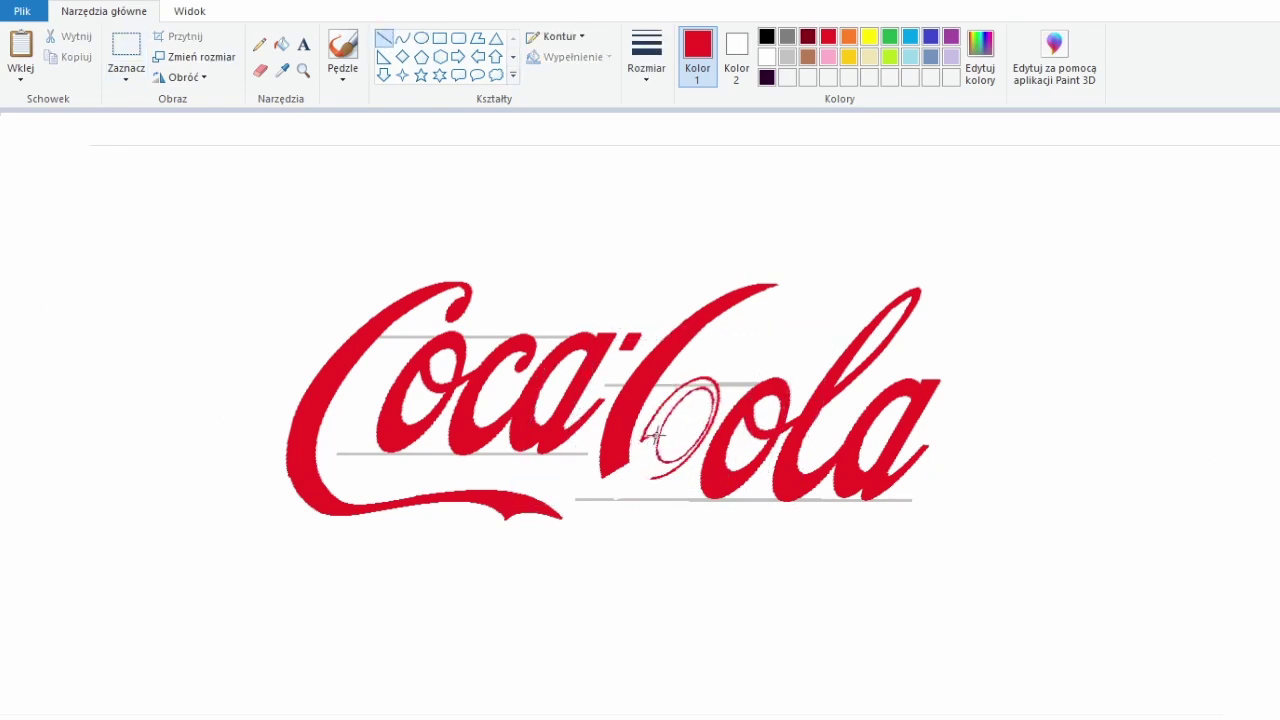
left_click(281, 44)
left_click(403, 38)
mouse_move(600, 466)
left_mouse_down()
mouse_move(614, 503)
mouse_move(651, 509)
mouse_move(619, 509)
left_mouse_up()
left_click(281, 44)
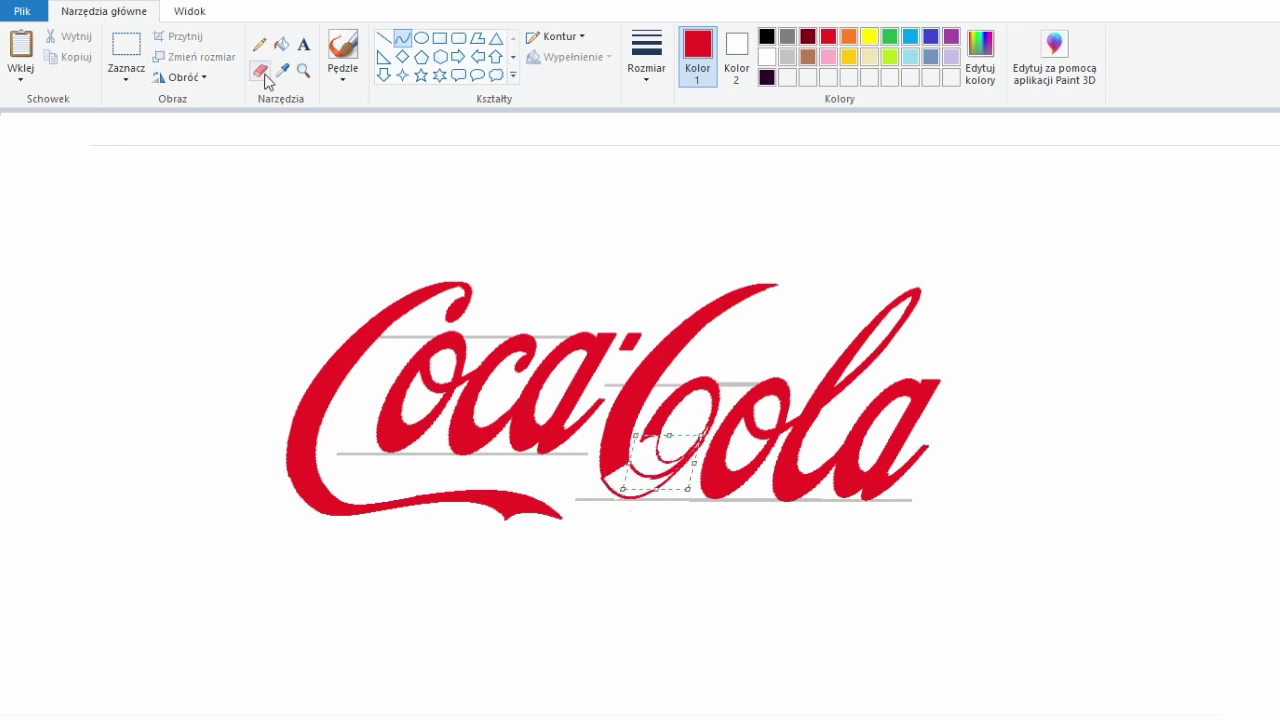
left_click(630, 484)
left_click(259, 44)
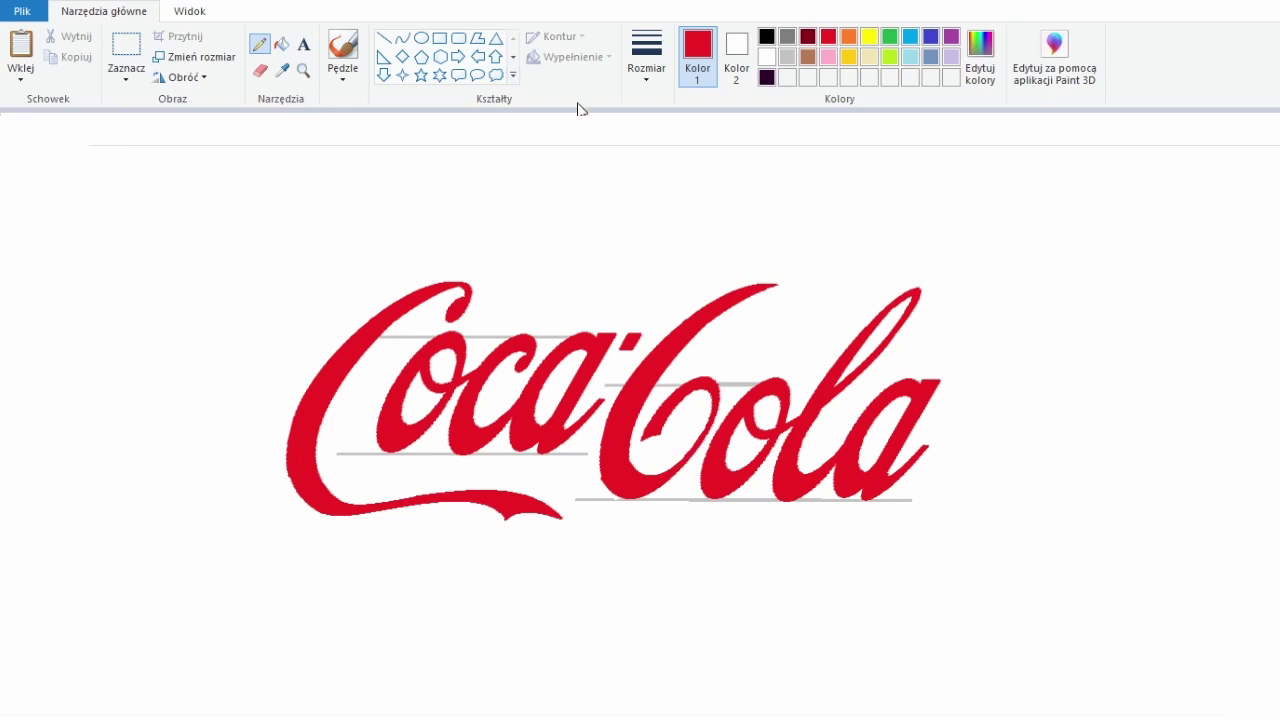
- Touch up the C's inner curl and curve the ribbon's first edge over 'la'
left_click_drag(690, 392, 667, 415)
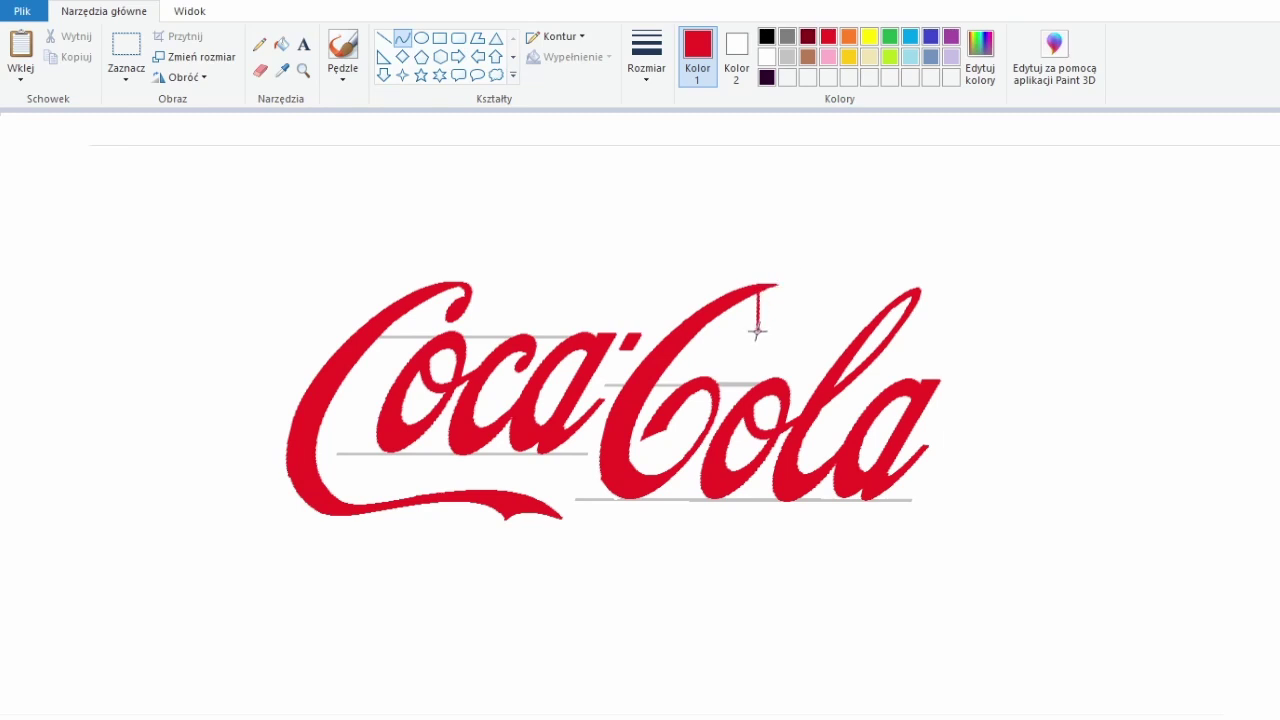
left_click_drag(757, 330, 777, 285)
left_click_drag(739, 349, 779, 343)
left_click_drag(827, 284, 766, 271)
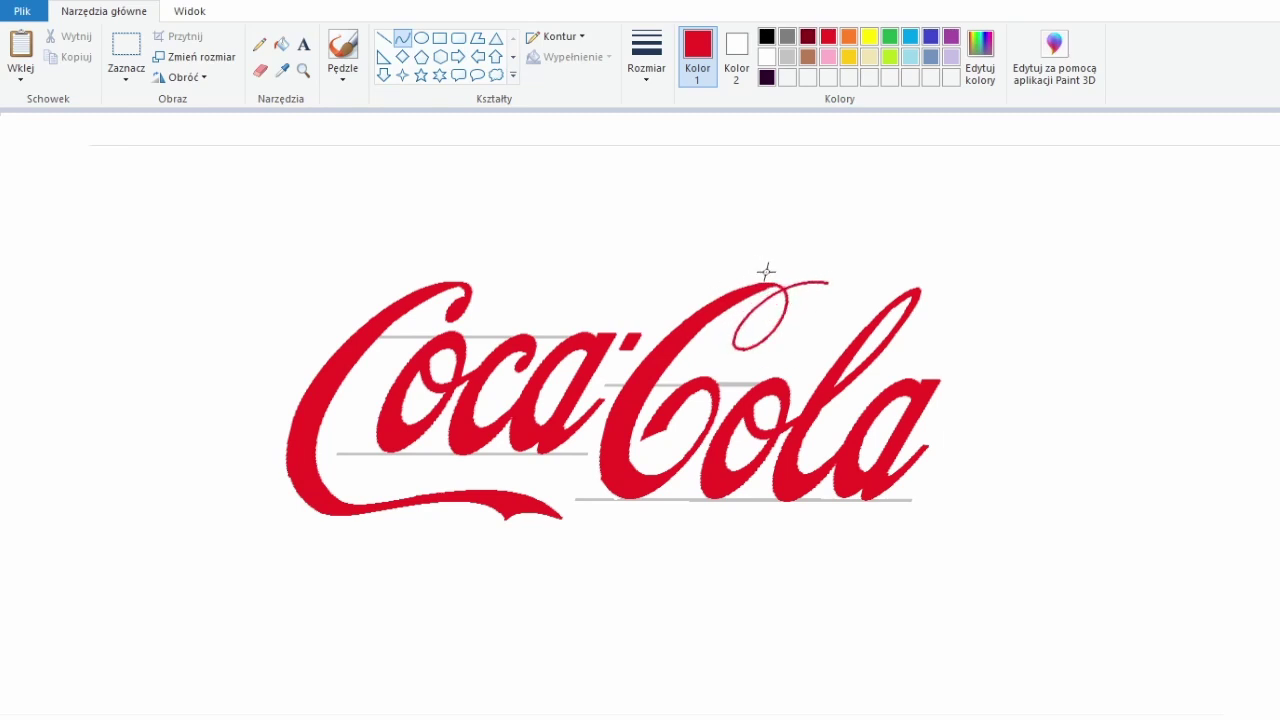
mouse_move(872, 325)
left_mouse_down()
mouse_move(986, 287)
mouse_move(834, 271)
mouse_move(901, 353)
left_mouse_up()
- Draw the ribbon's second edge, close the outline, and fill it red
left_click_drag(783, 288, 978, 292)
mouse_move(870, 300)
left_mouse_down()
mouse_move(806, 269)
mouse_move(871, 390)
left_mouse_up()
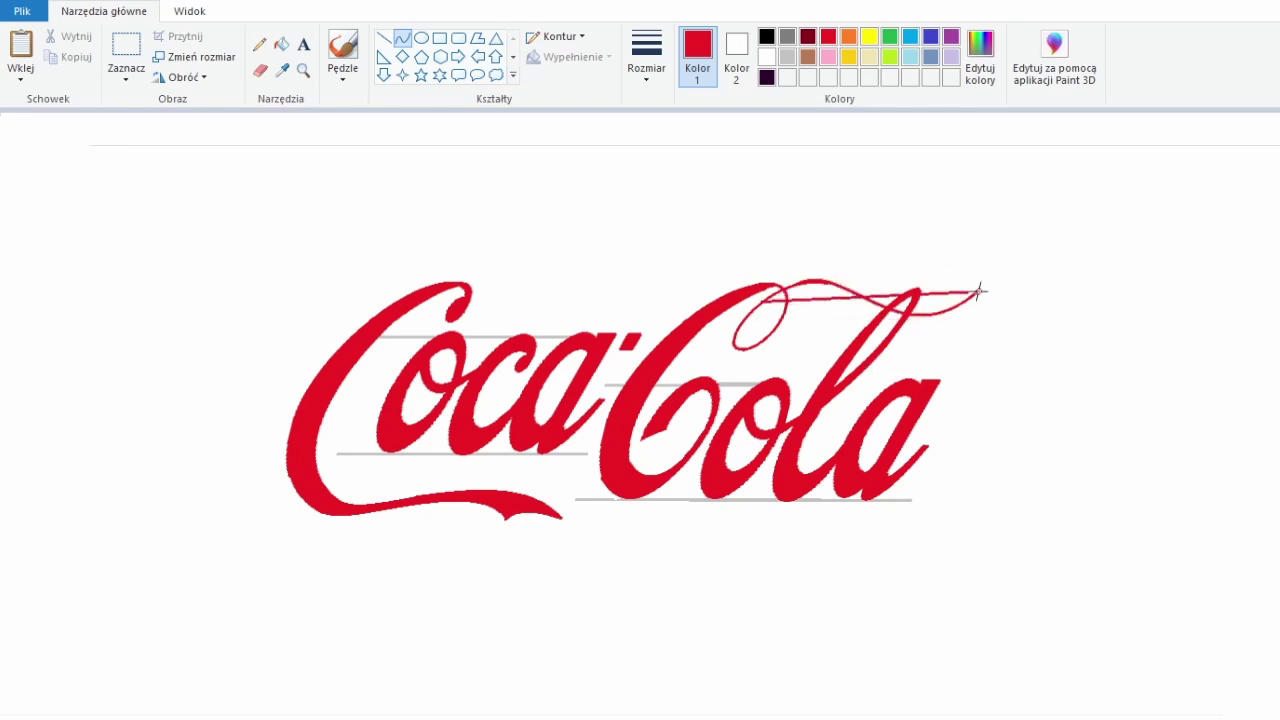
left_click_drag(786, 288, 960, 290)
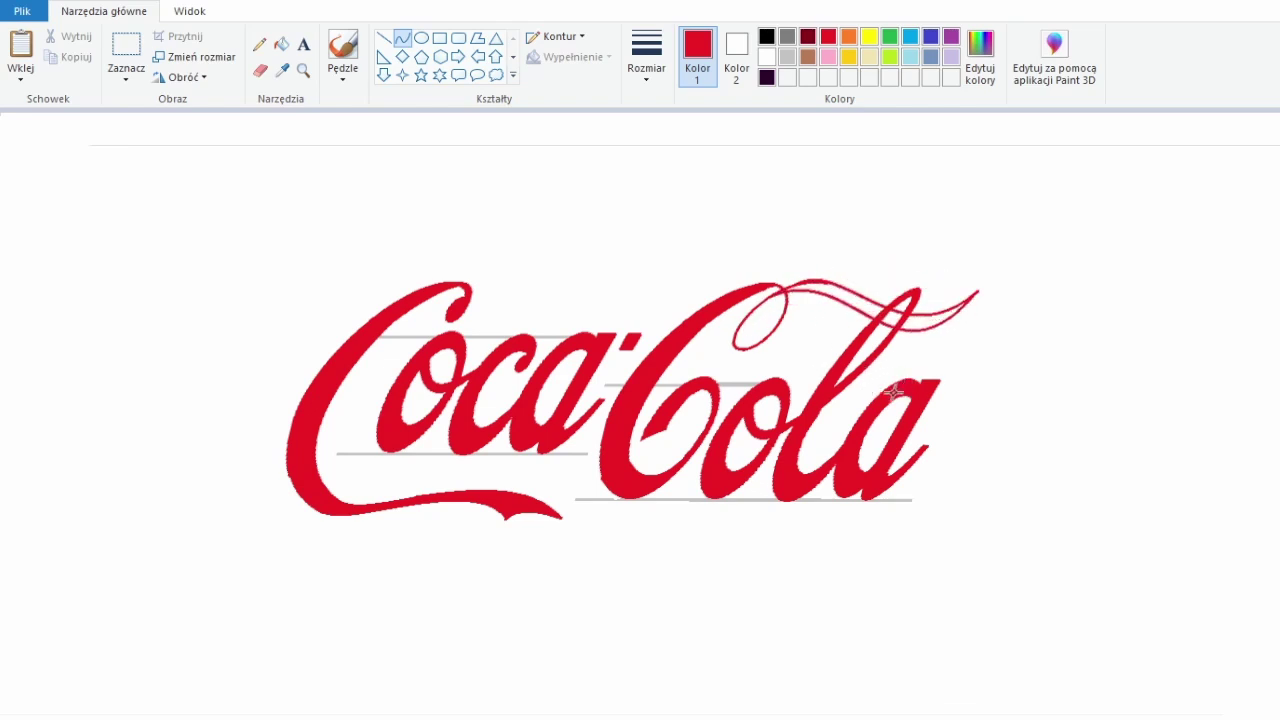
left_click(383, 37)
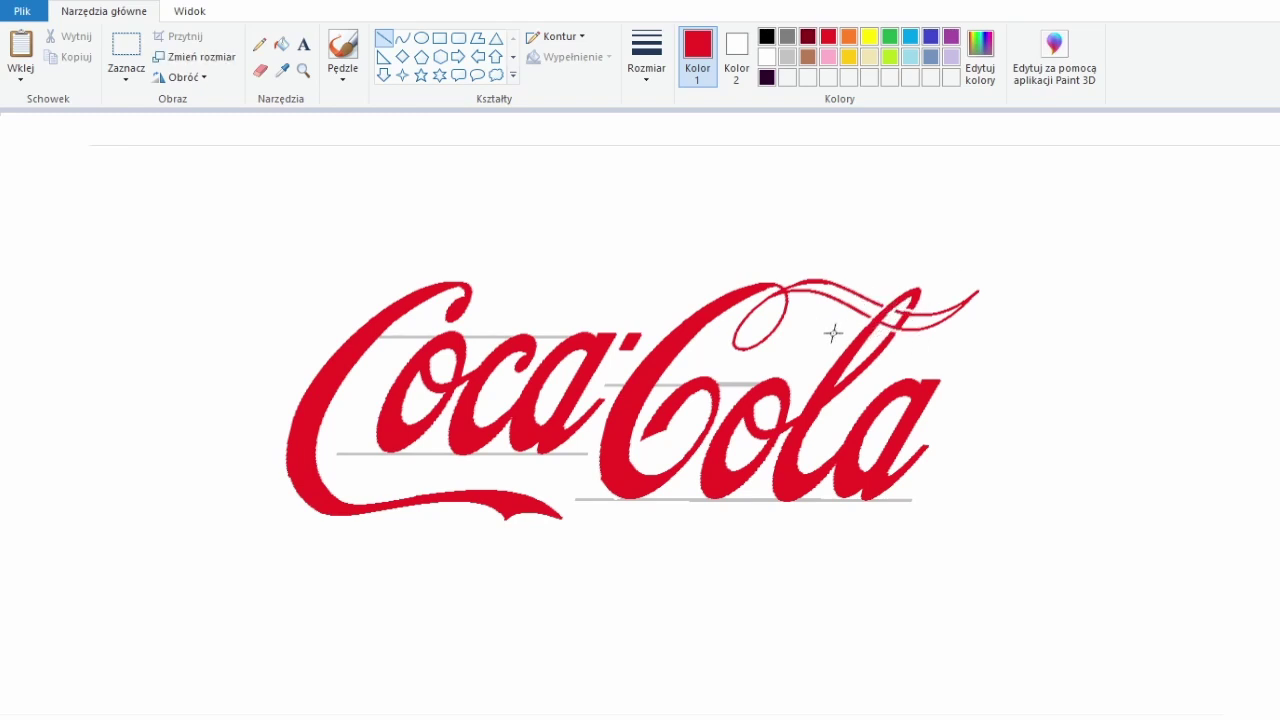
left_click(281, 44)
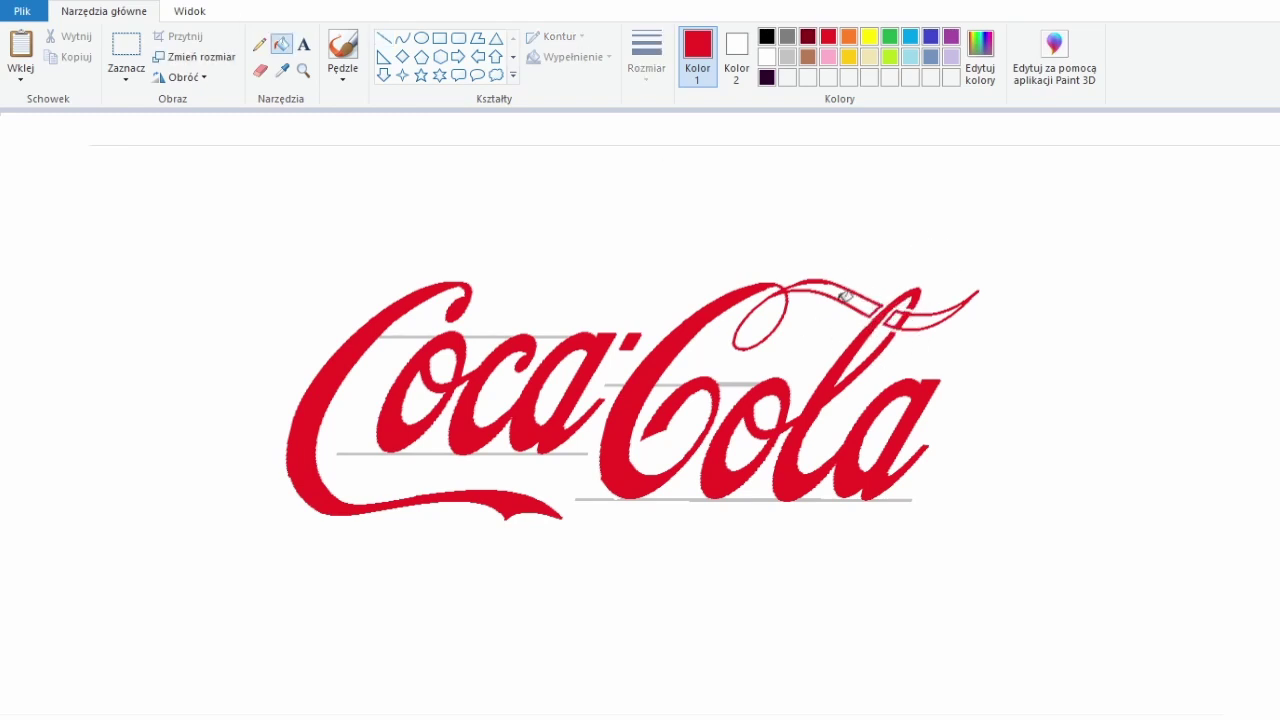
left_click(830, 295)
left_click(402, 37)
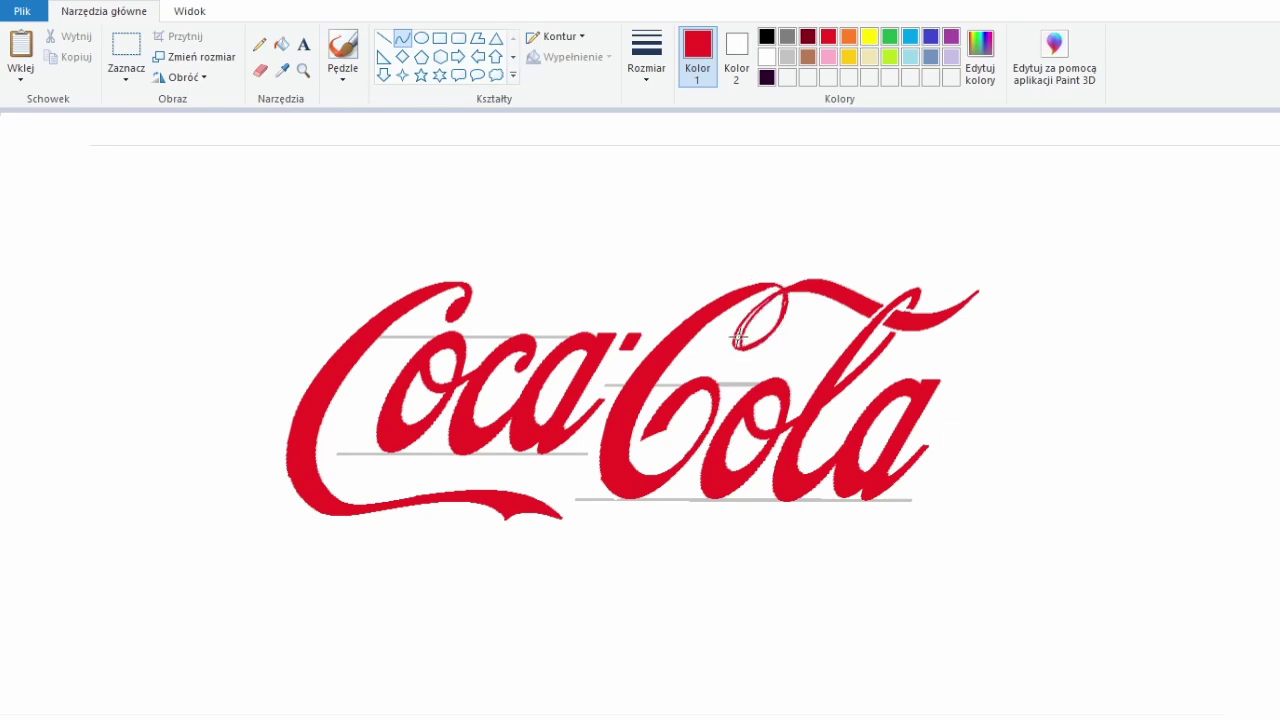
left_click(259, 44)
left_click(281, 44)
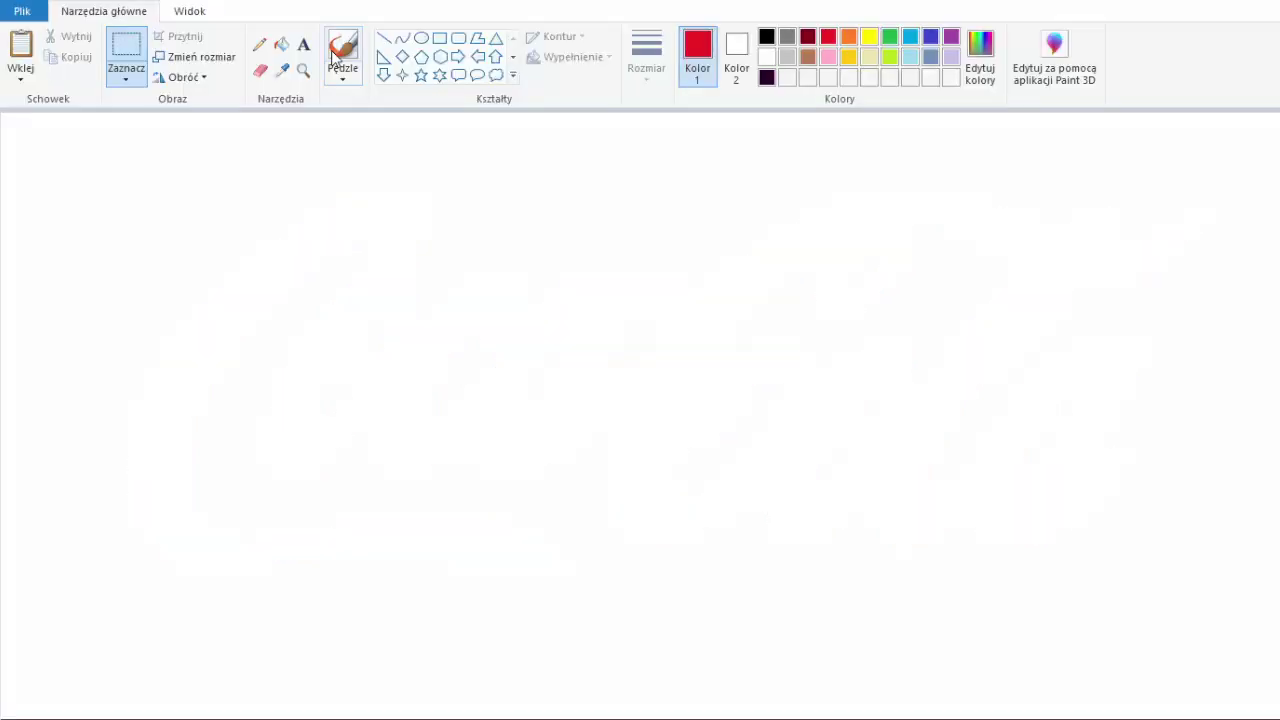
- Draw a large black-outlined square in the canvas centre and fill it red
left_click(439, 37)
left_click(766, 37)
left_click_drag(395, 150, 907, 662)
left_click(828, 37)
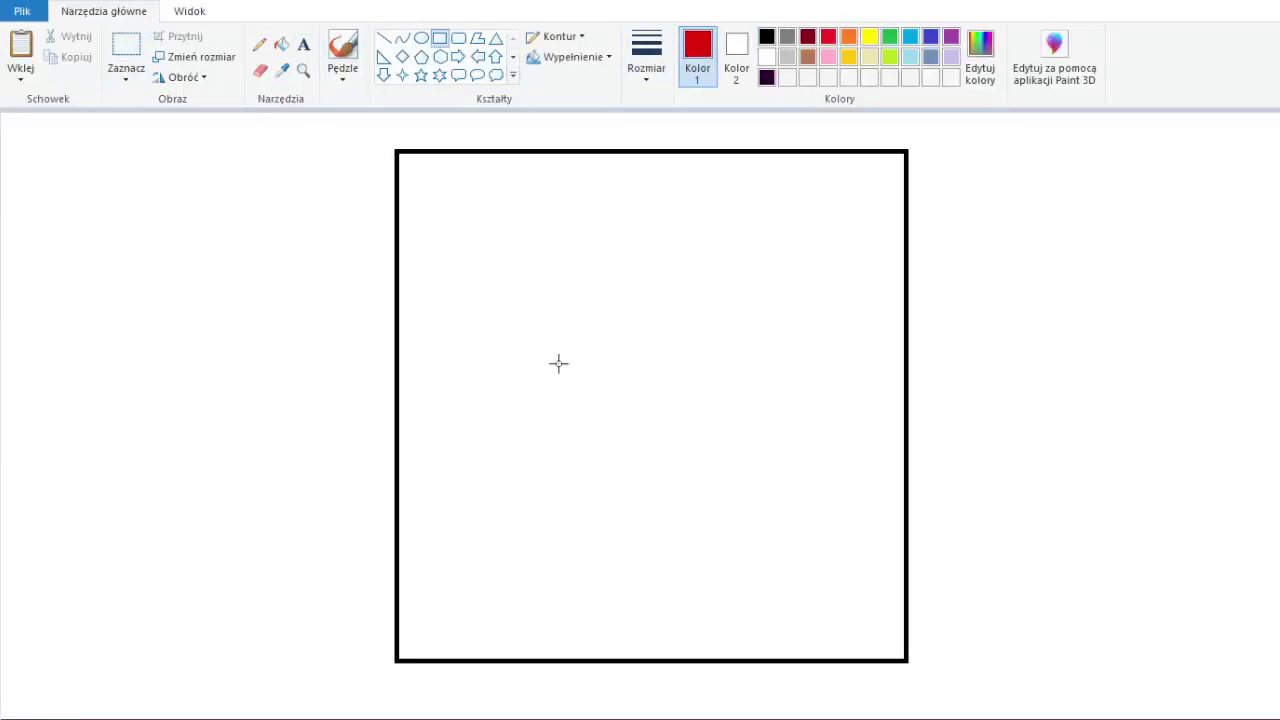
left_click(281, 44)
left_click(557, 363)
- Draw a white curved L stroke with a hooked lower end inside the square and fill it white
left_click(401, 37)
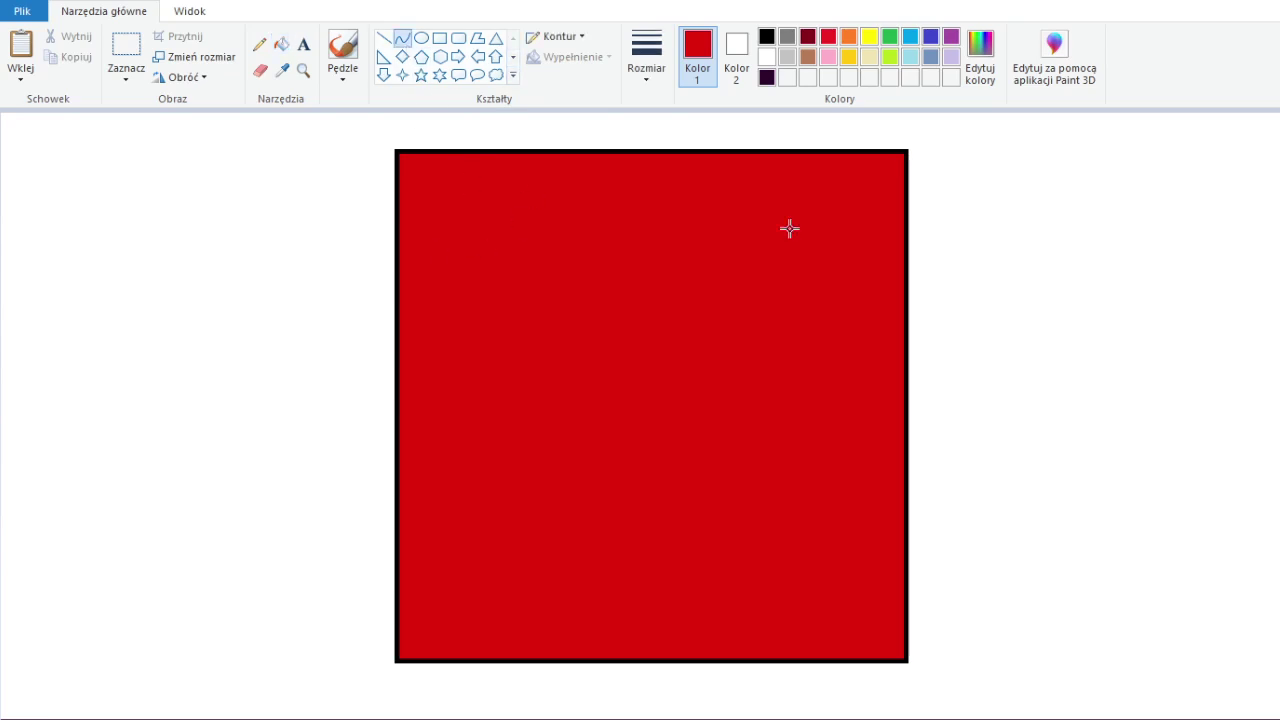
left_click_drag(543, 296, 486, 466)
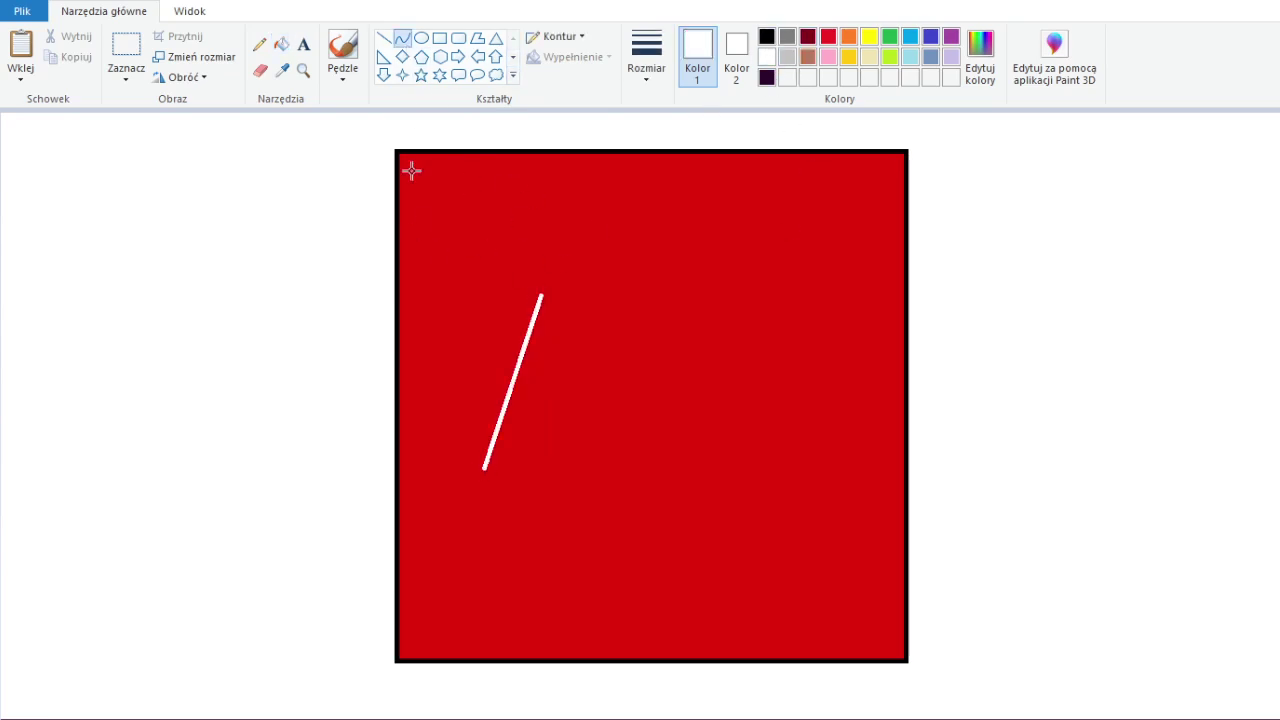
key("Escape")
mouse_move(505, 308)
left_mouse_down()
mouse_move(462, 460)
mouse_move(459, 413)
left_mouse_up()
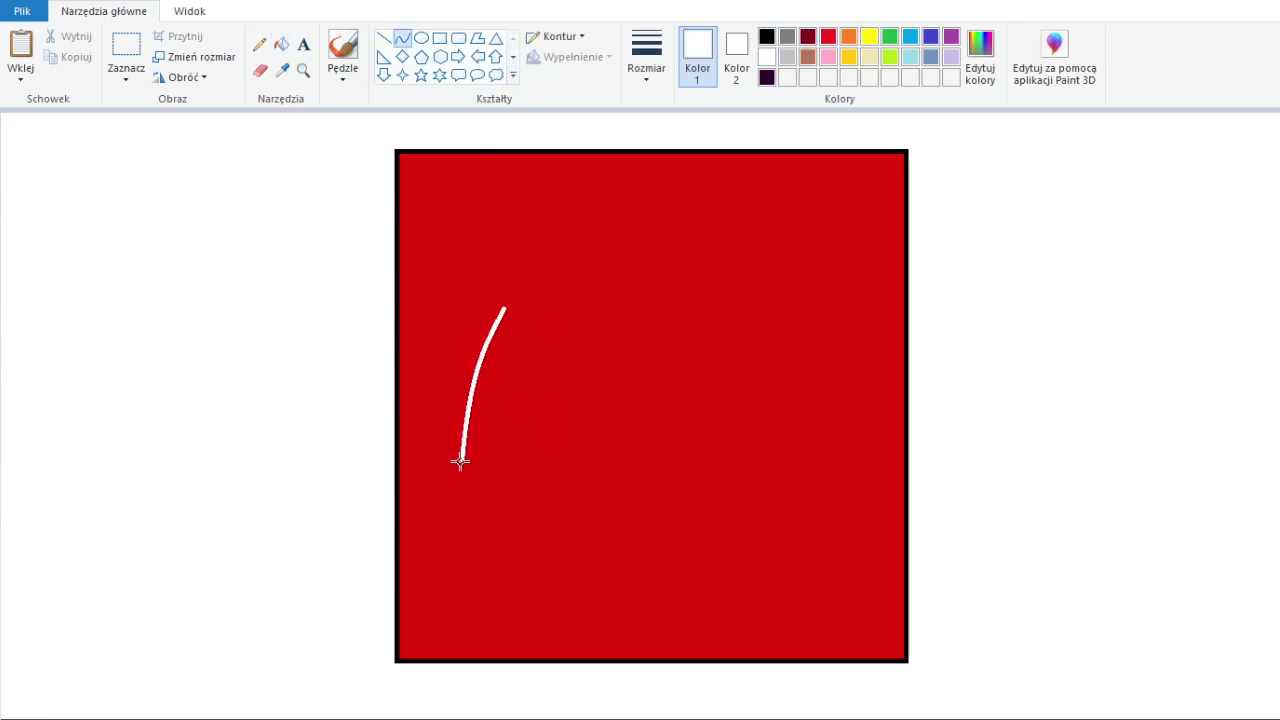
mouse_move(546, 432)
left_mouse_down()
mouse_move(535, 443)
mouse_move(538, 318)
left_mouse_up()
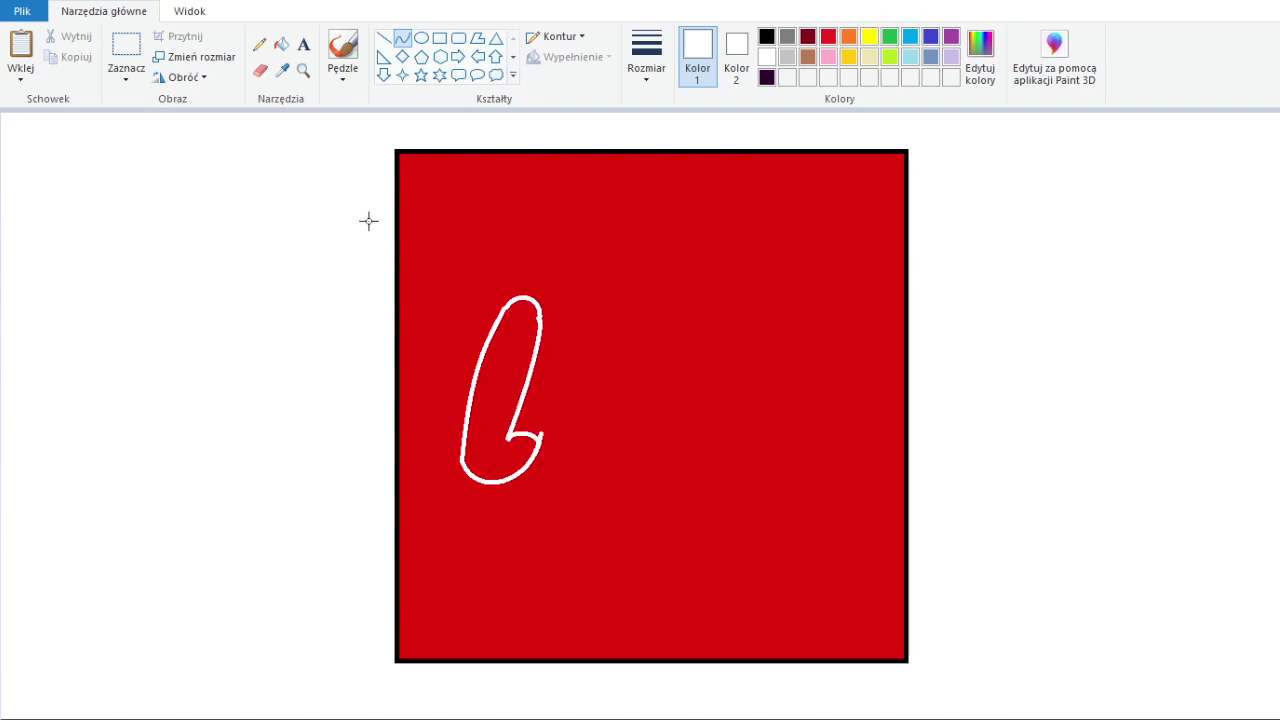
left_click(538, 440)
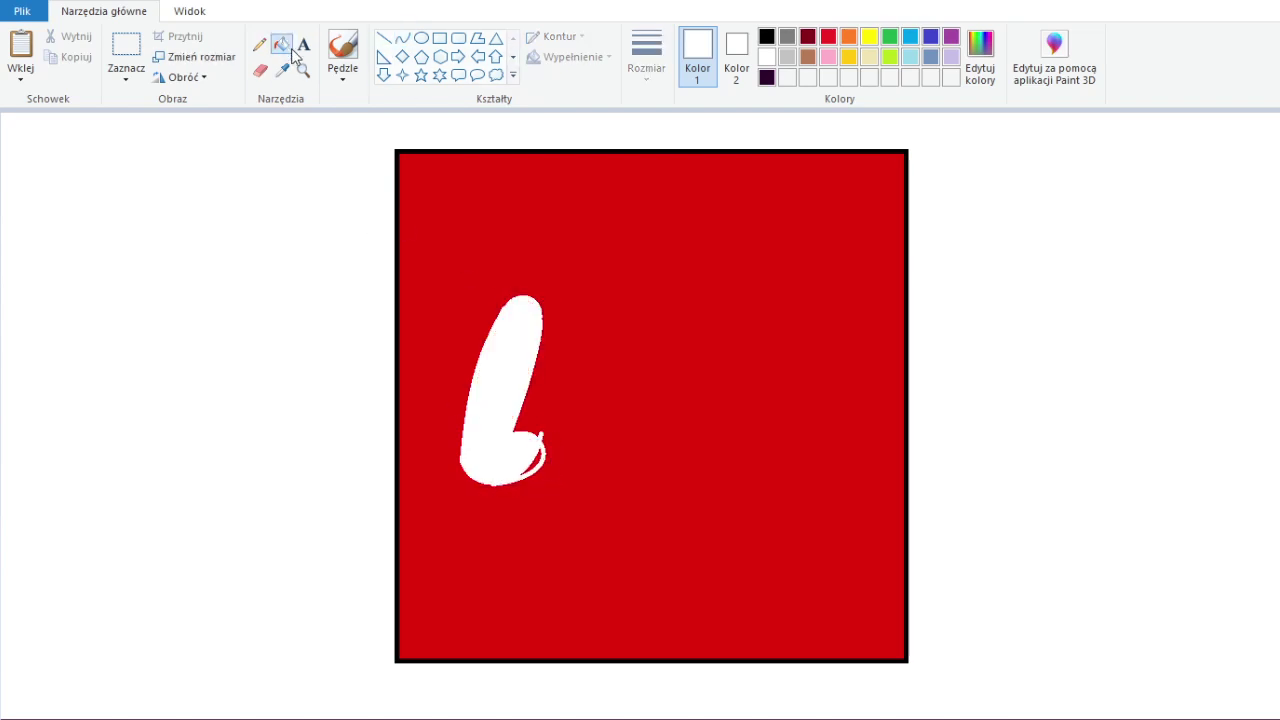
- Tidy the L's lower edge with a red pencil stroke
left_click(259, 44)
left_click(828, 37)
left_click_drag(598, 438, 650, 462)
left_click(126, 55)
- Nudge the white L left and place a copy of it to the right
left_click_drag(428, 251, 586, 534)
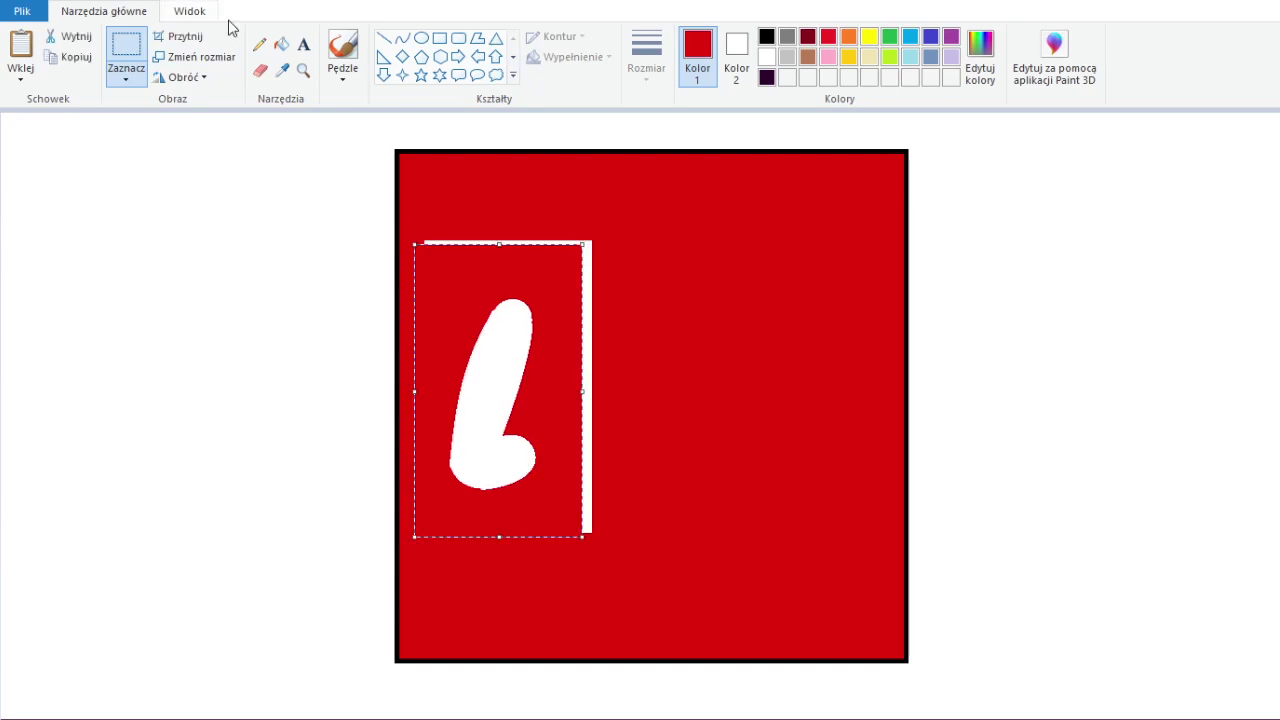
mouse_move(441, 273)
left_mouse_down()
mouse_move(566, 512)
mouse_move(669, 475)
left_mouse_up()
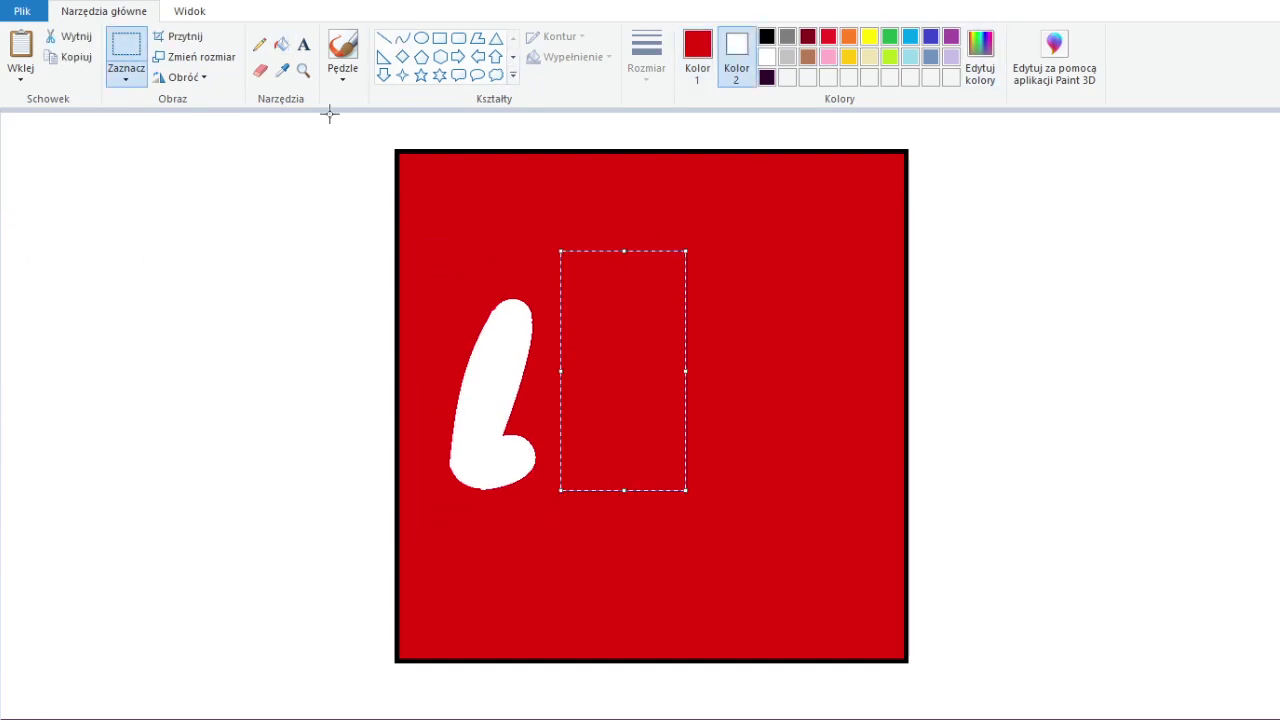
left_click(282, 70)
right_click(700, 300)
mouse_move(428, 260)
left_mouse_down()
mouse_move(580, 505)
mouse_move(688, 492)
left_mouse_up()
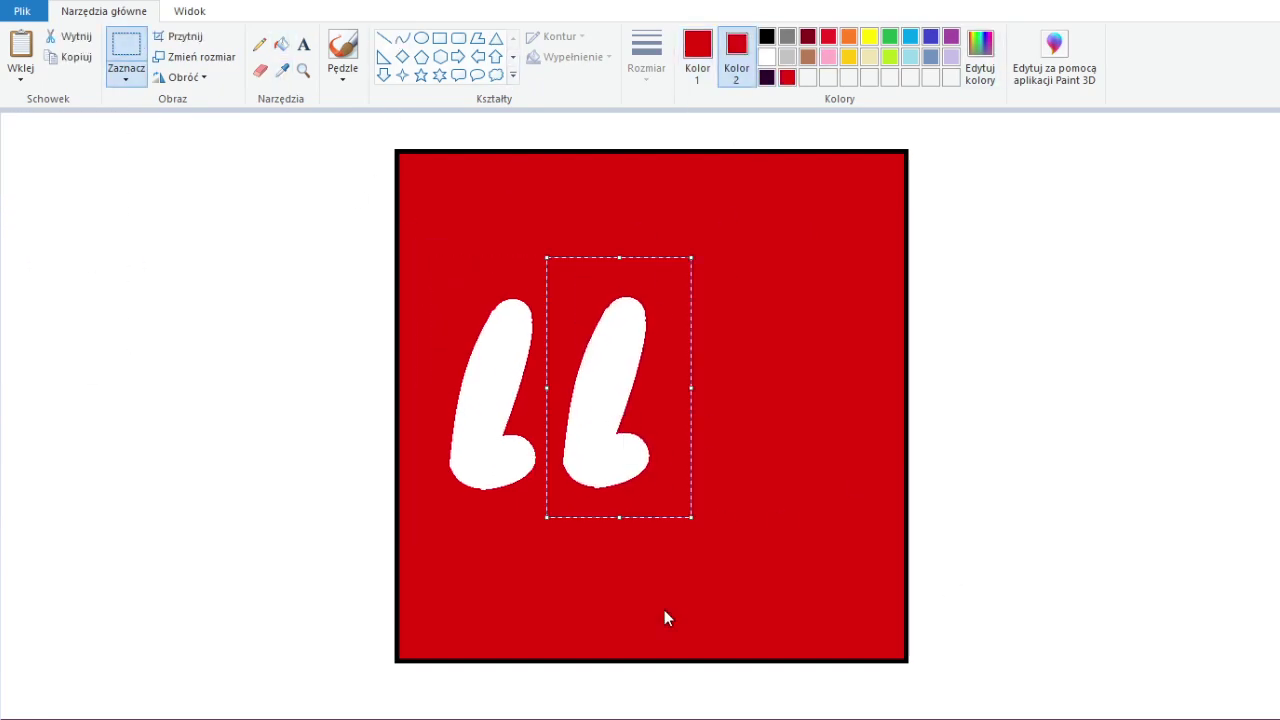
- Layer the white L over a black copy as a shadow and enlarge a second copy
left_click(766, 37)
left_click_drag(435, 415, 690, 415)
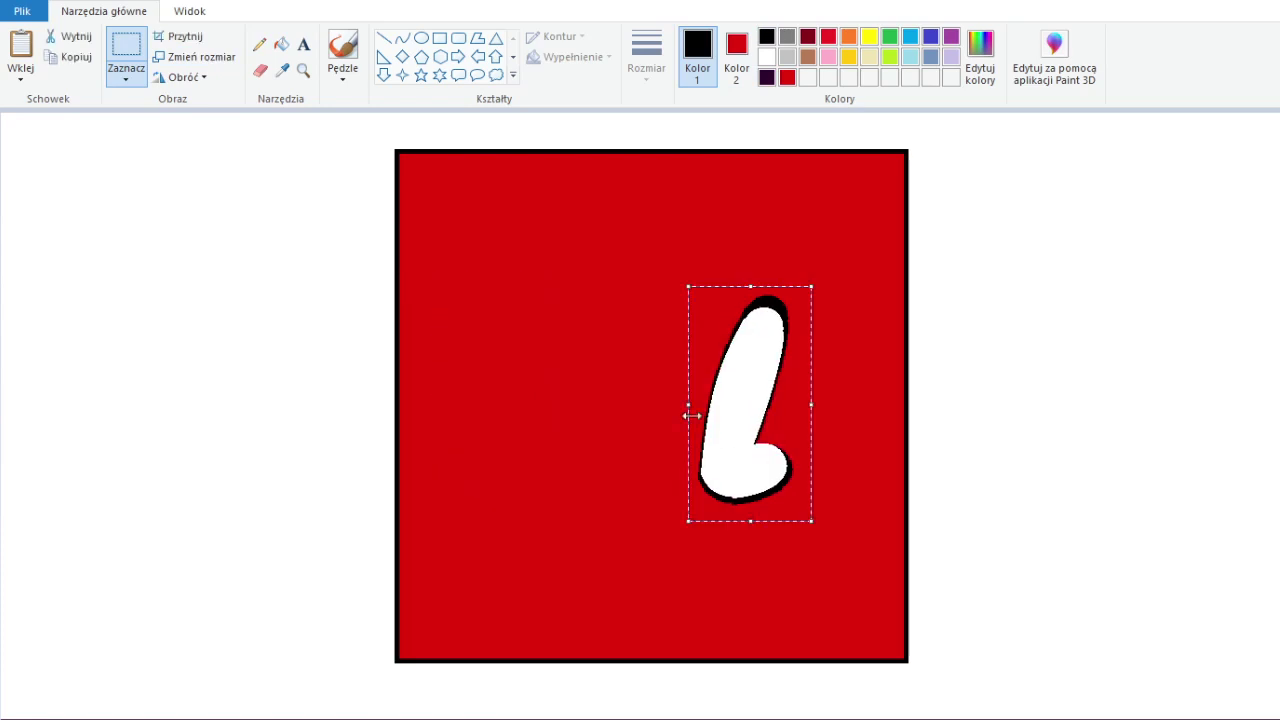
mouse_move(750, 477)
left_mouse_down()
mouse_move(475, 475)
mouse_move(757, 429)
left_mouse_up()
left_click_drag(791, 523, 806, 549)
- Give the L a yellow outline behind it and place a second yellow-outlined L to the right
left_click(281, 44)
left_click(869, 37)
left_click(750, 375)
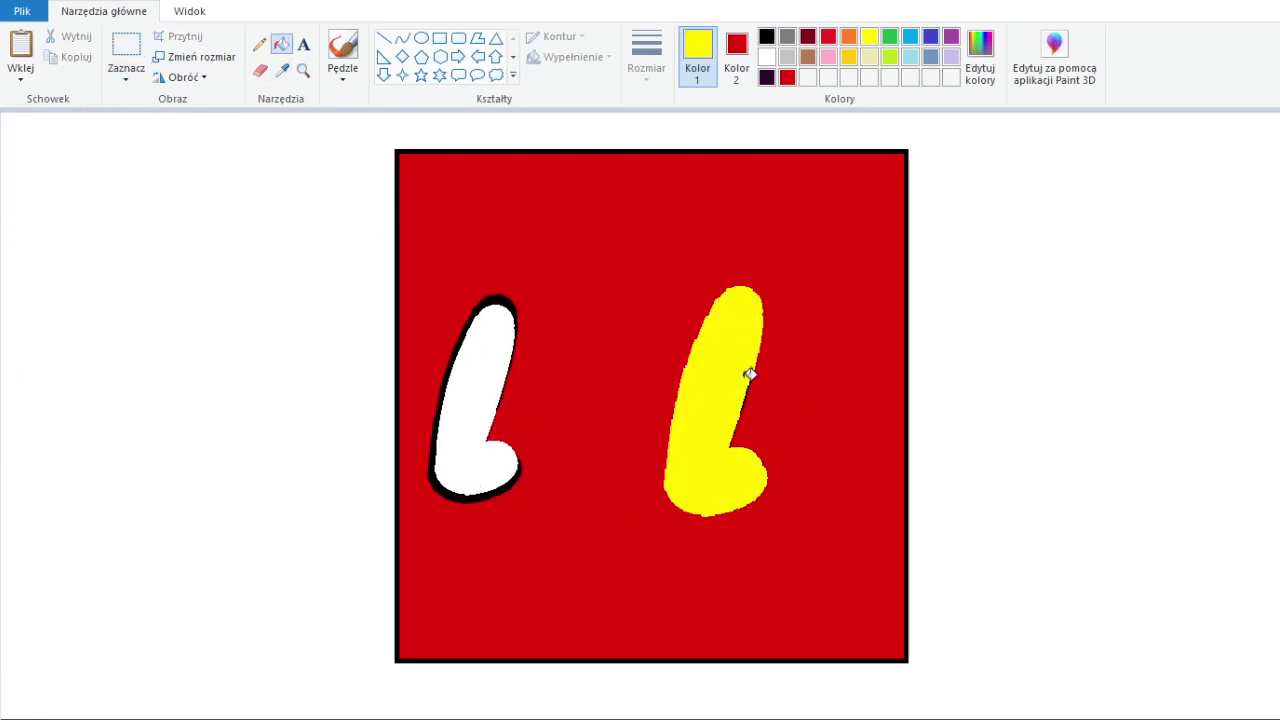
key("ctrl+z")
key("ctrl+z")
mouse_move(624, 446)
left_mouse_down()
mouse_move(457, 446)
mouse_move(537, 531)
left_mouse_up()
left_click_drag(450, 474, 514, 474)
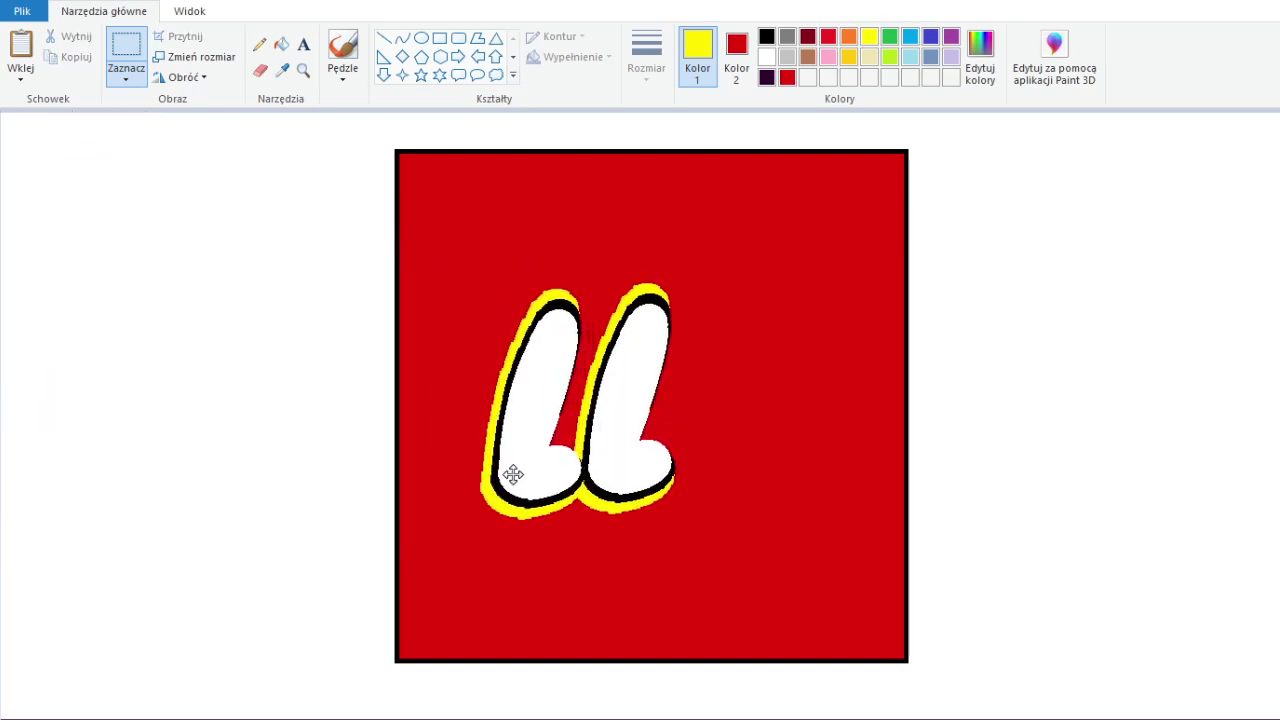
- Shift both letters left and turn the second into a white E with a middle arm
mouse_move(455, 220)
left_mouse_down()
mouse_move(741, 568)
mouse_move(655, 541)
left_mouse_up()
left_click(766, 57)
left_click(401, 37)
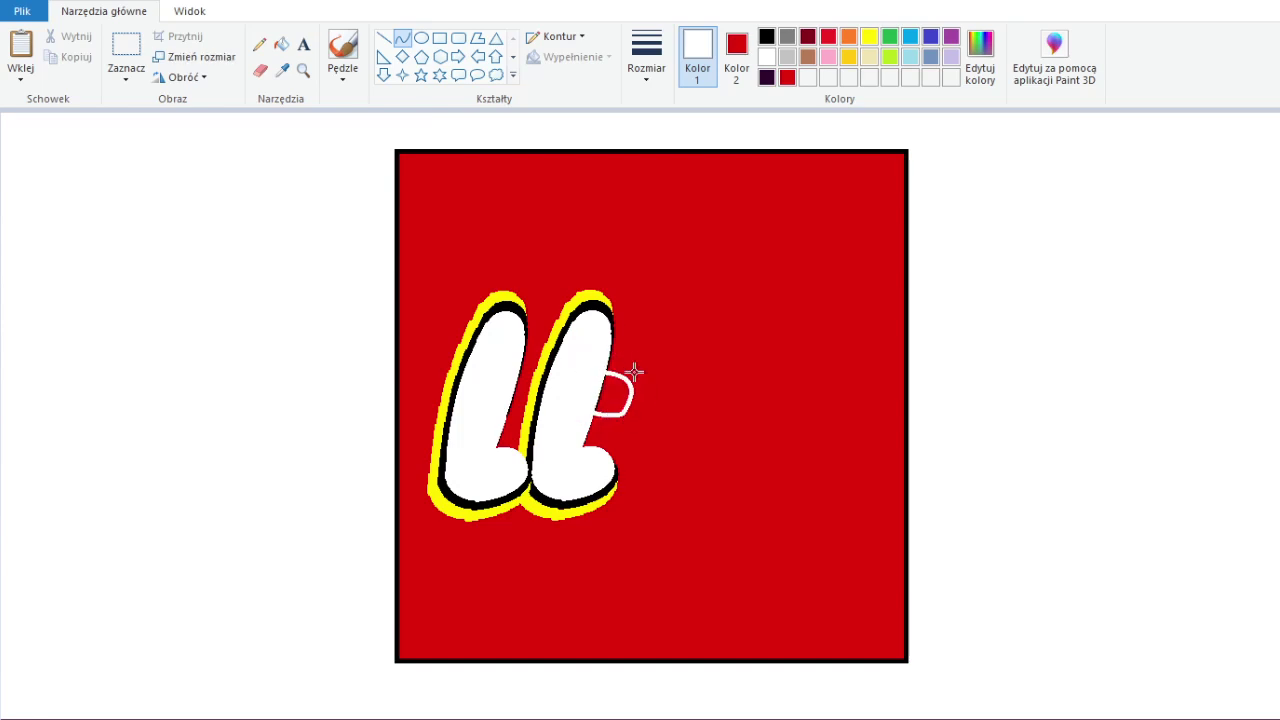
left_click_drag(612, 342, 650, 342)
left_click(282, 44)
left_click(632, 324)
left_click(614, 393)
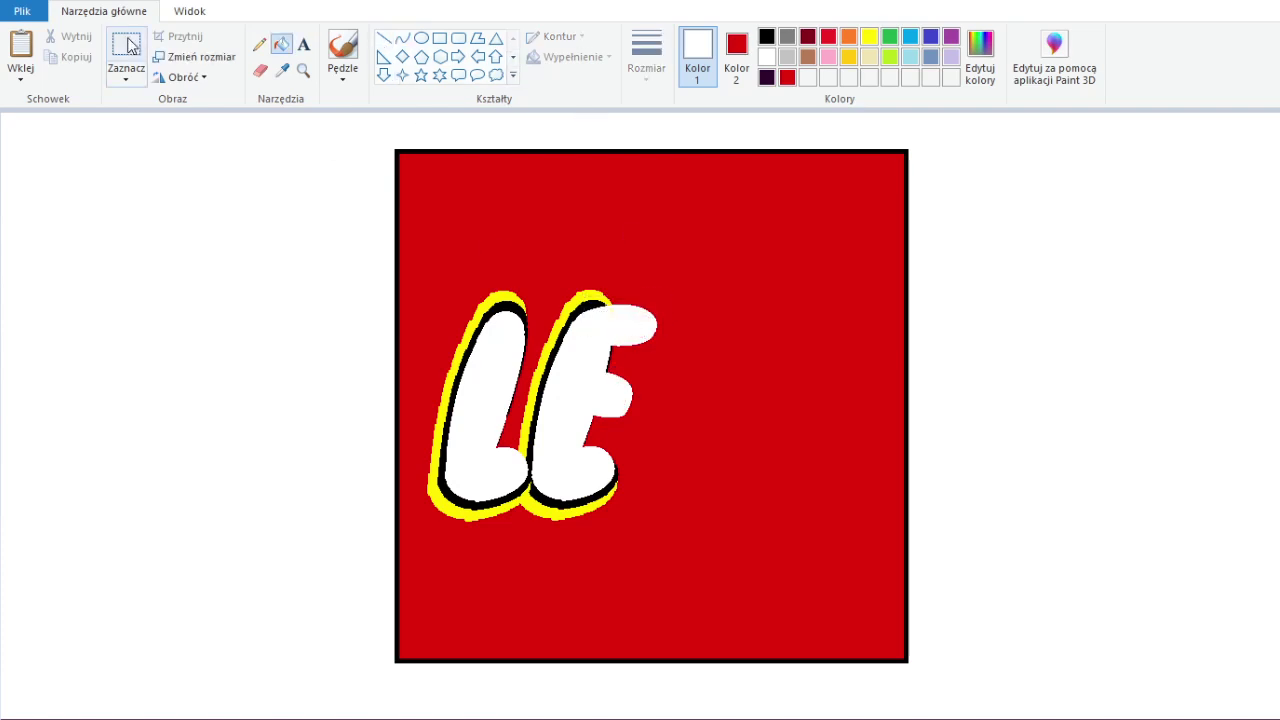
- Paste another L, erase parts of it, and fill stray outline bits with red
key("ctrl+v")
left_click(260, 70)
left_click_drag(745, 293, 770, 318)
mouse_move(765, 455)
left_mouse_down()
mouse_move(680, 500)
mouse_move(690, 510)
left_mouse_up()
right_click(765, 300)
right_click(700, 500)
right_click(740, 478)
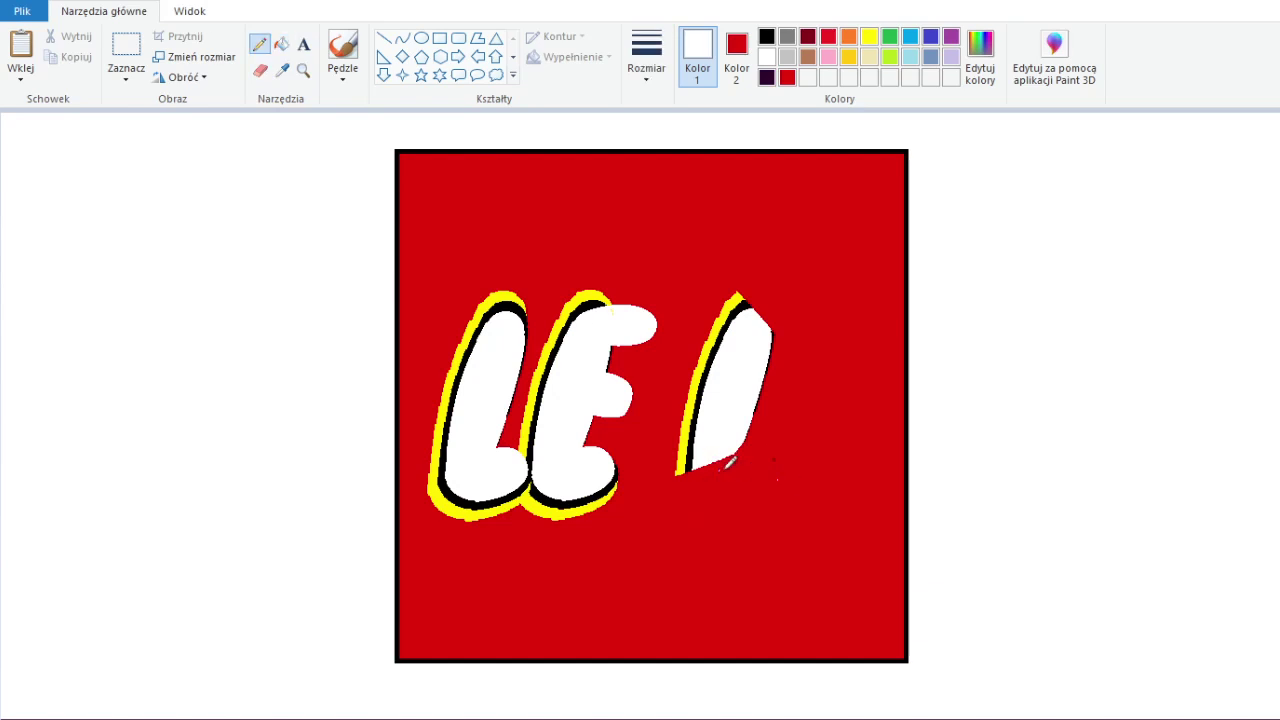
- Move the L and E closer to the third letter
left_click_drag(428, 252, 680, 553)
left_click_drag(540, 451, 600, 451)
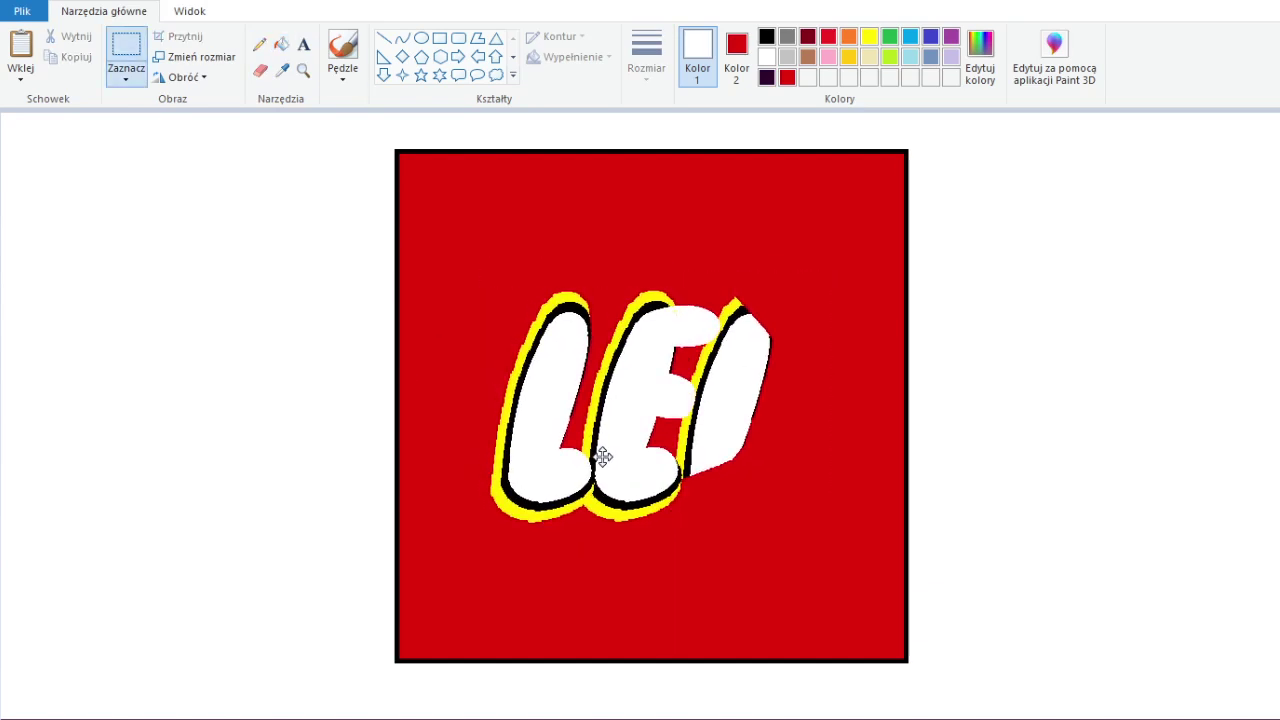
key("ctrl+z")
key("ctrl+z")
- Trace black curves along the L's right edge and fill the strip between L and E black
left_click(402, 37)
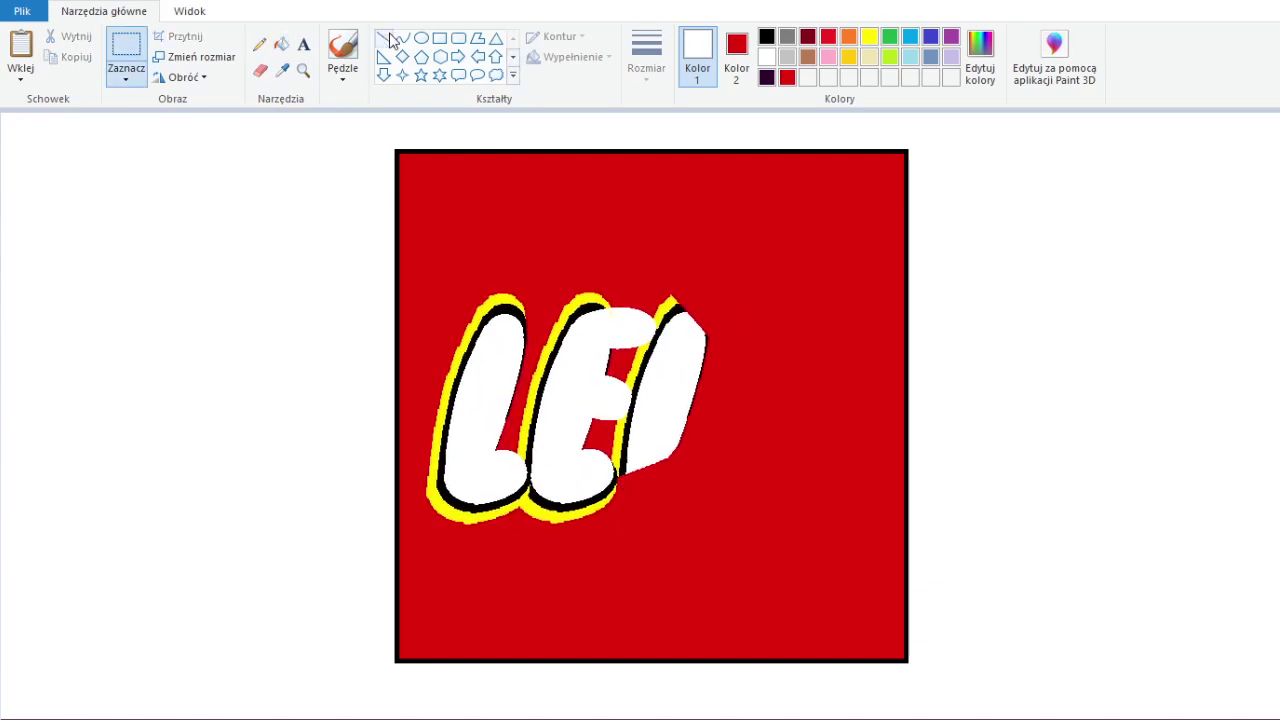
left_click(766, 37)
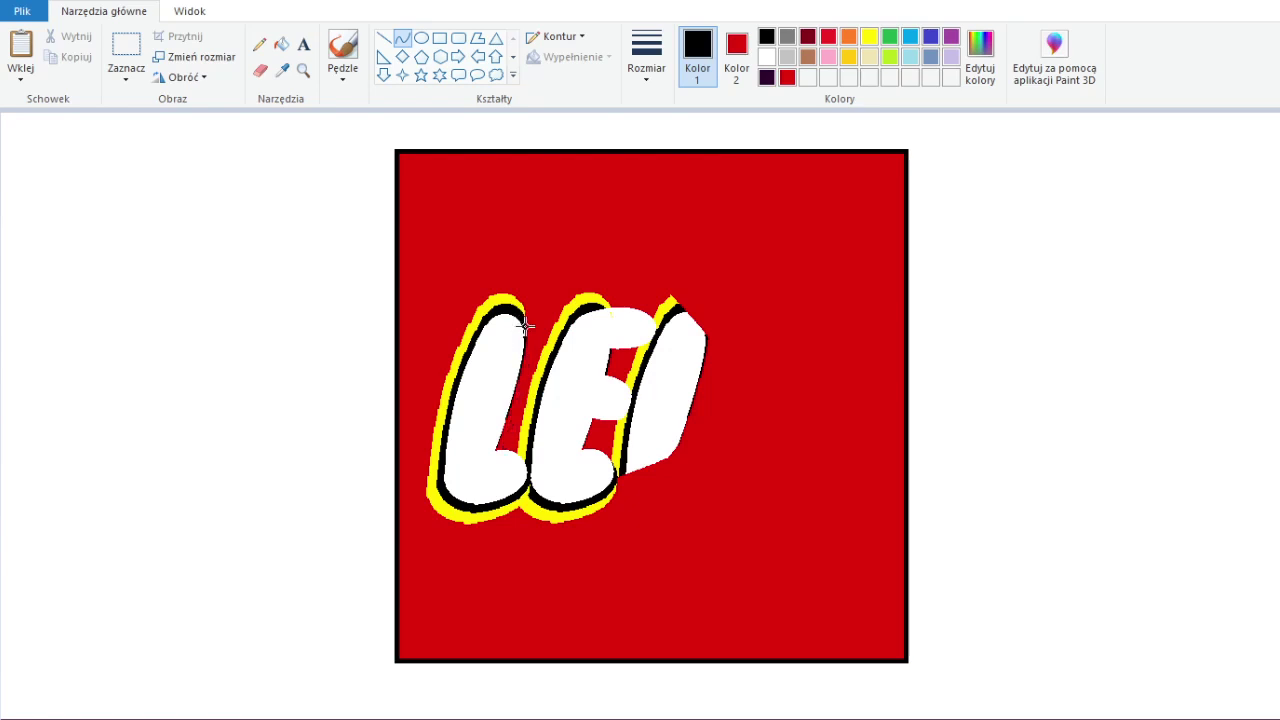
left_click_drag(524, 318, 500, 428)
left_click(281, 44)
left_click(508, 420)
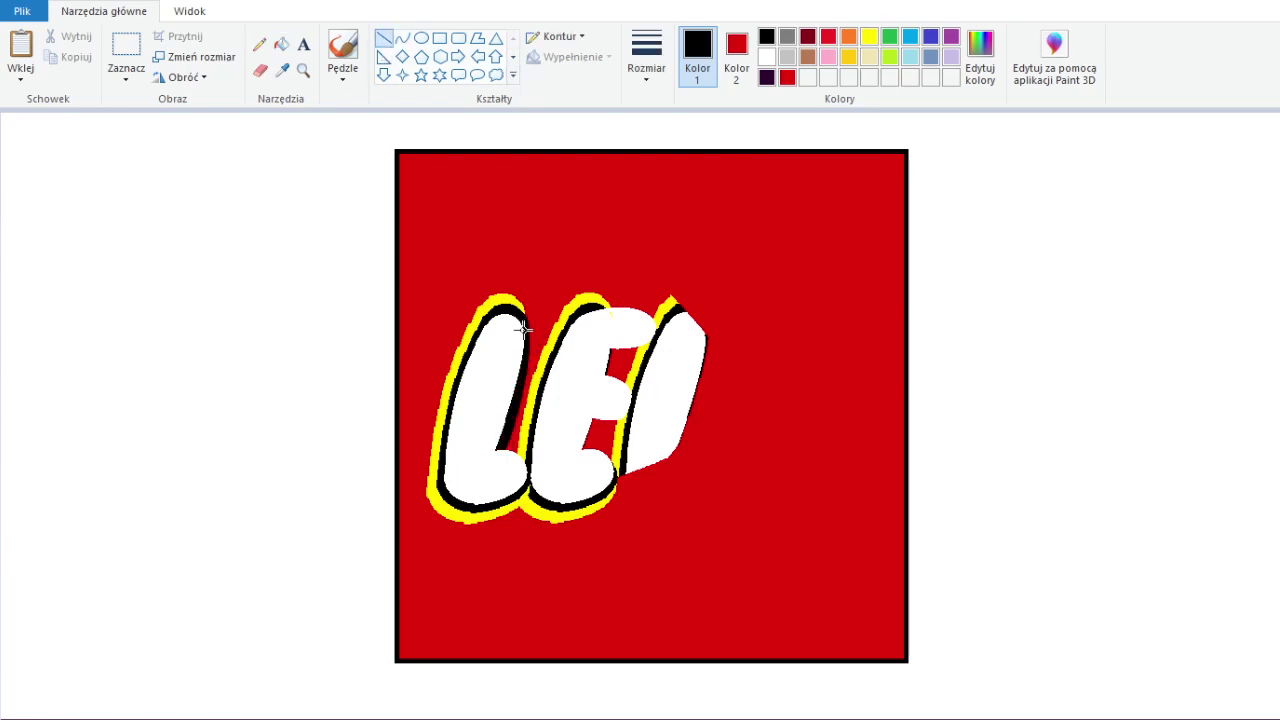
left_click(402, 37)
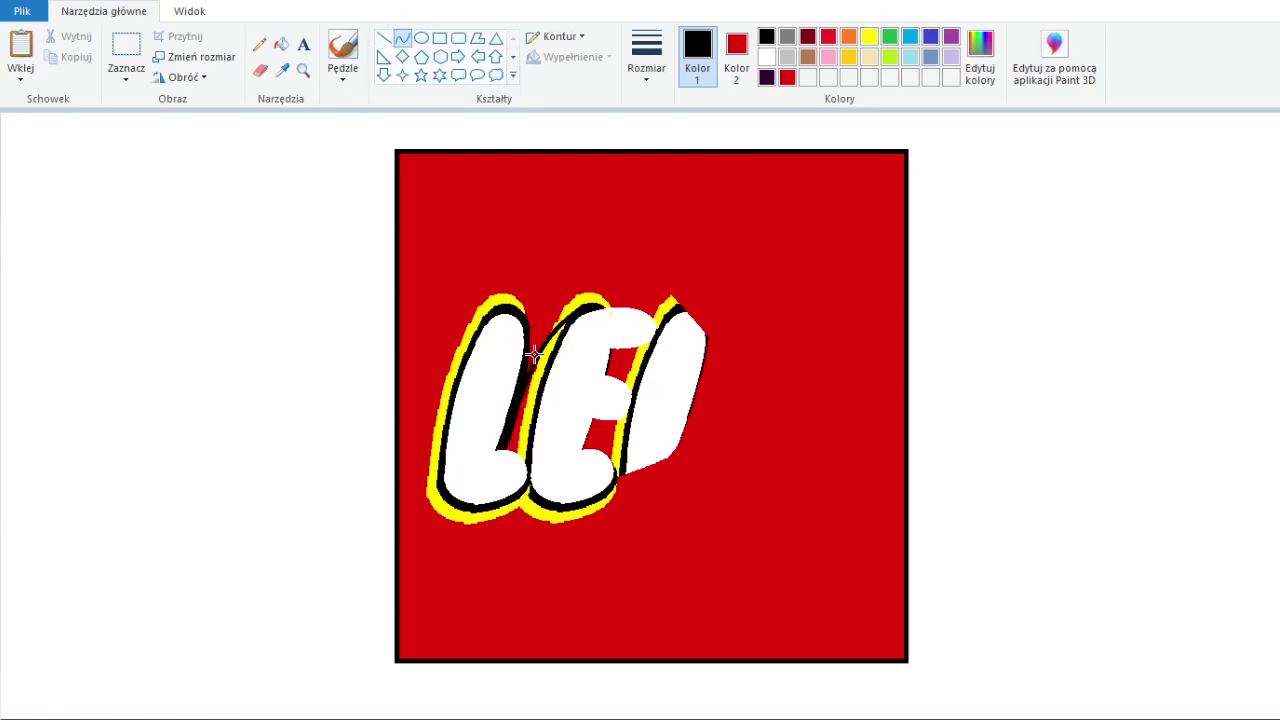
left_click_drag(508, 414, 451, 271)
left_click(281, 44)
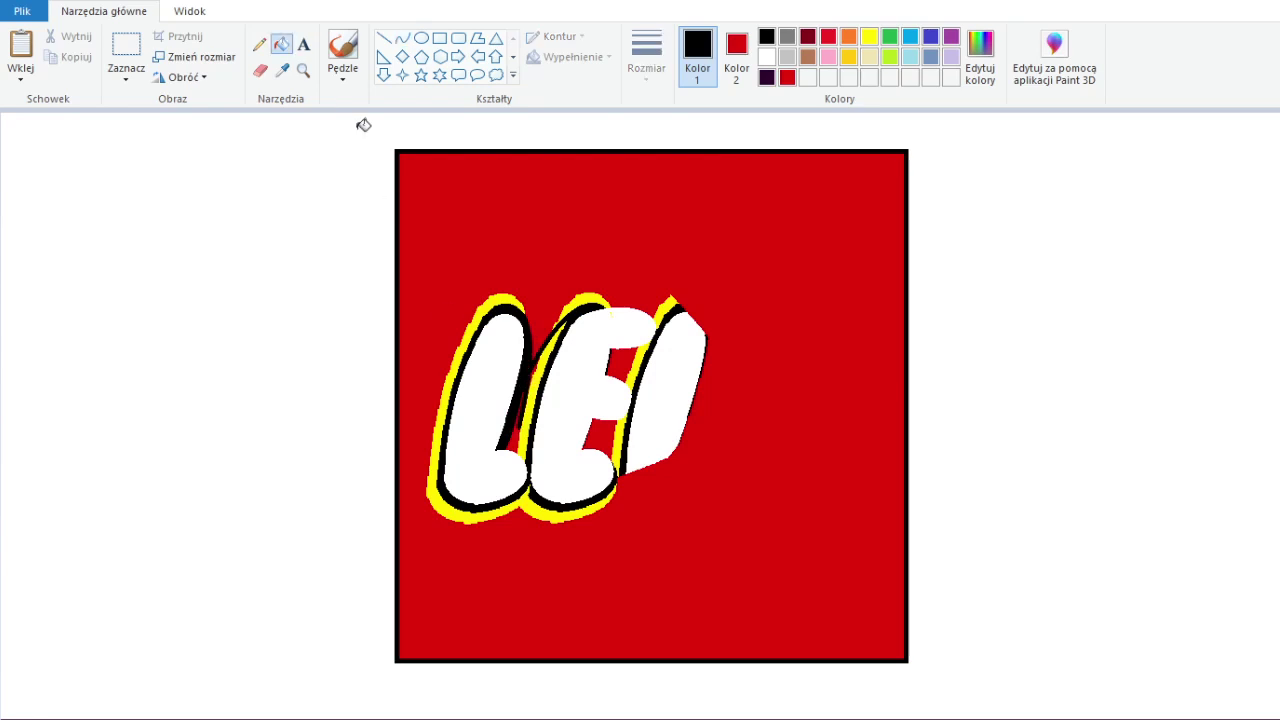
left_click(525, 395)
- Fill the sliver between the L and E tops and the red gap inside the E black
left_click(383, 37)
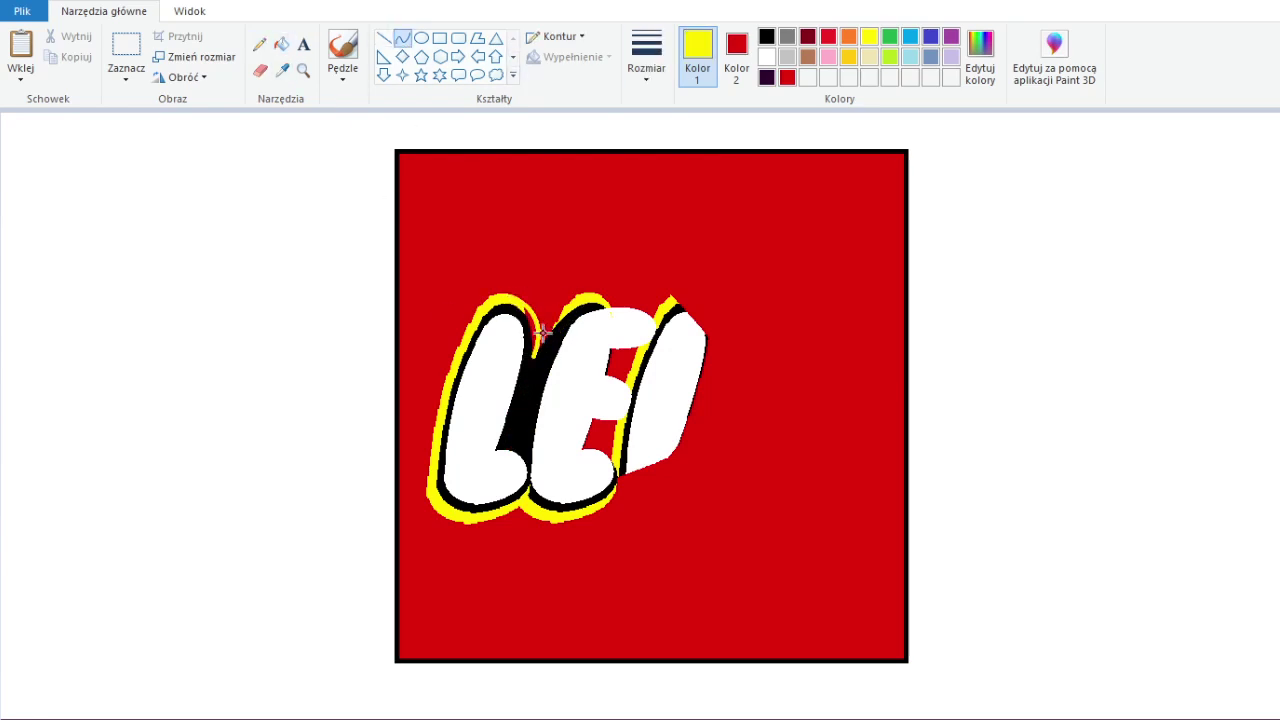
left_click(281, 44)
left_click(540, 313)
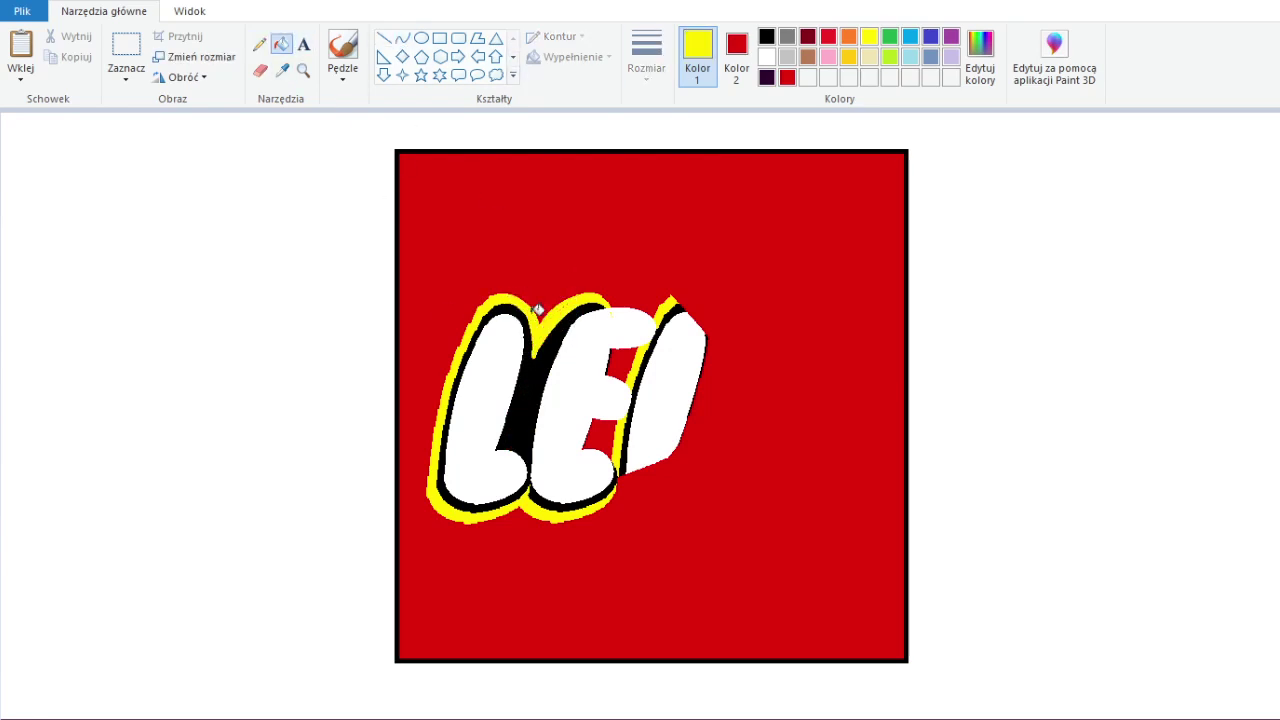
left_click(766, 37)
left_click(638, 372)
- Draw a G outline with white curves and fill it solid white
left_click(401, 38)
left_click(766, 57)
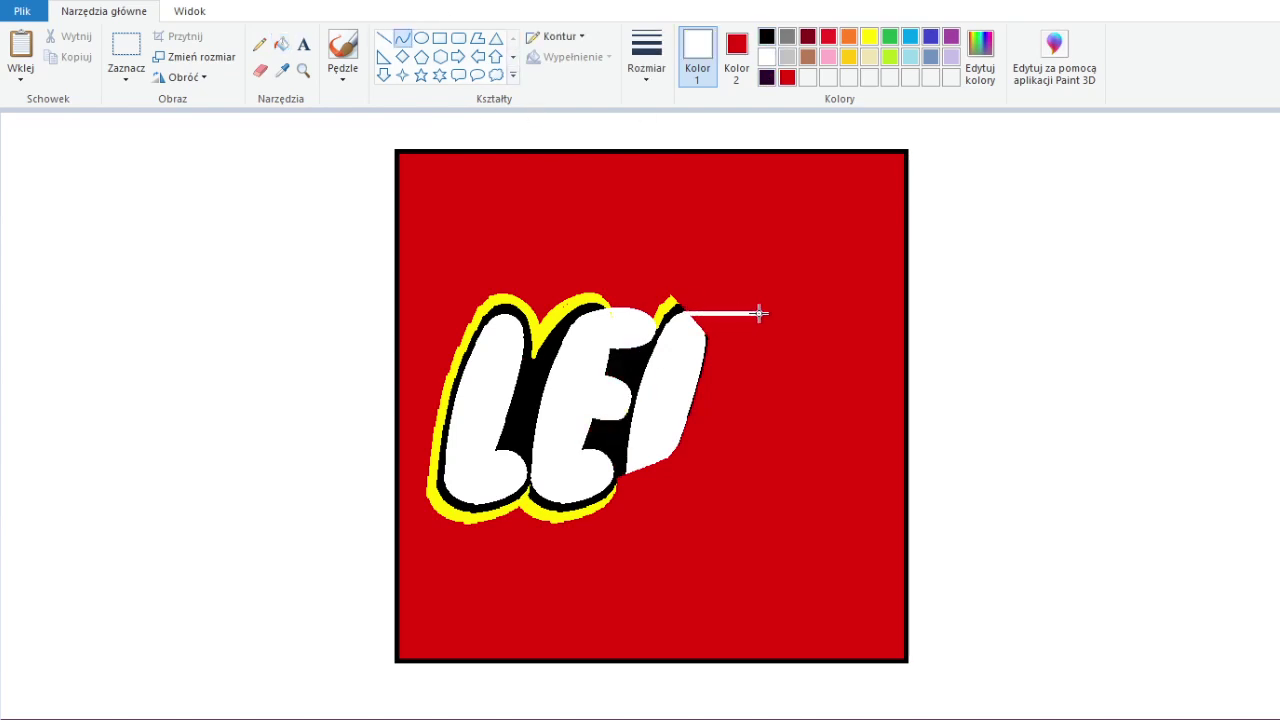
mouse_move(759, 313)
left_mouse_down()
mouse_move(743, 269)
mouse_move(750, 352)
left_mouse_up()
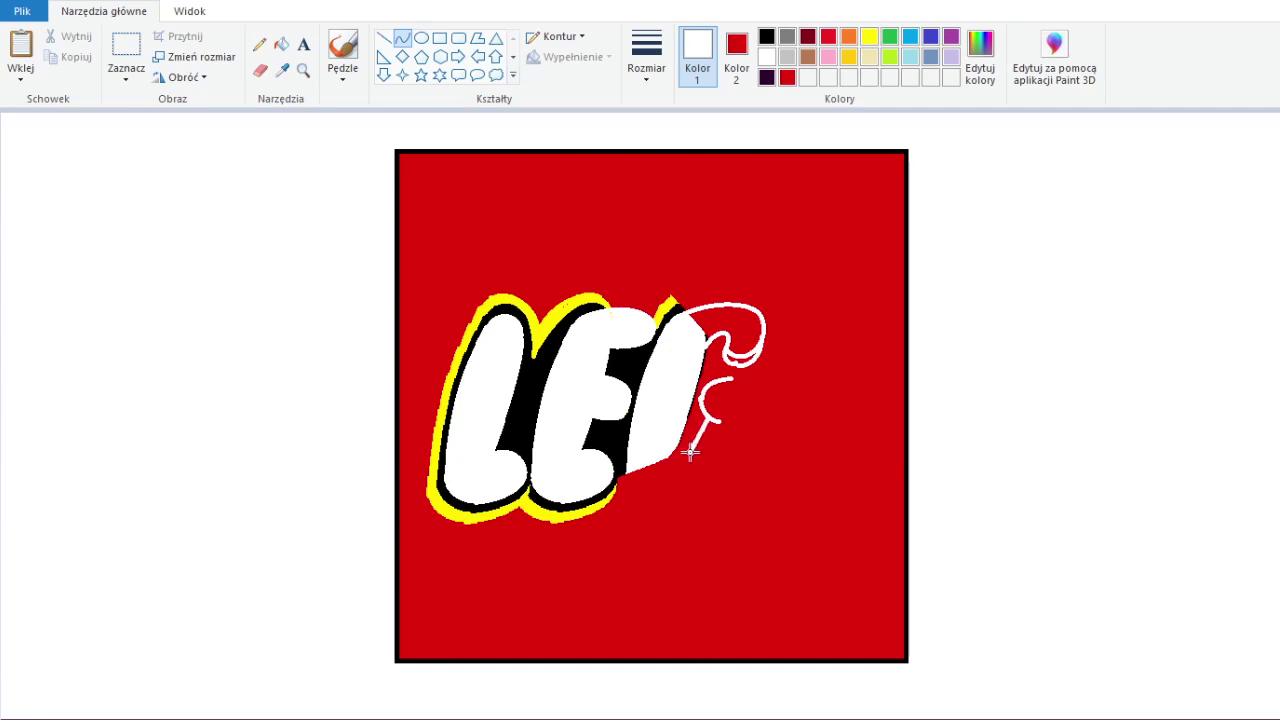
left_click_drag(686, 456, 700, 518)
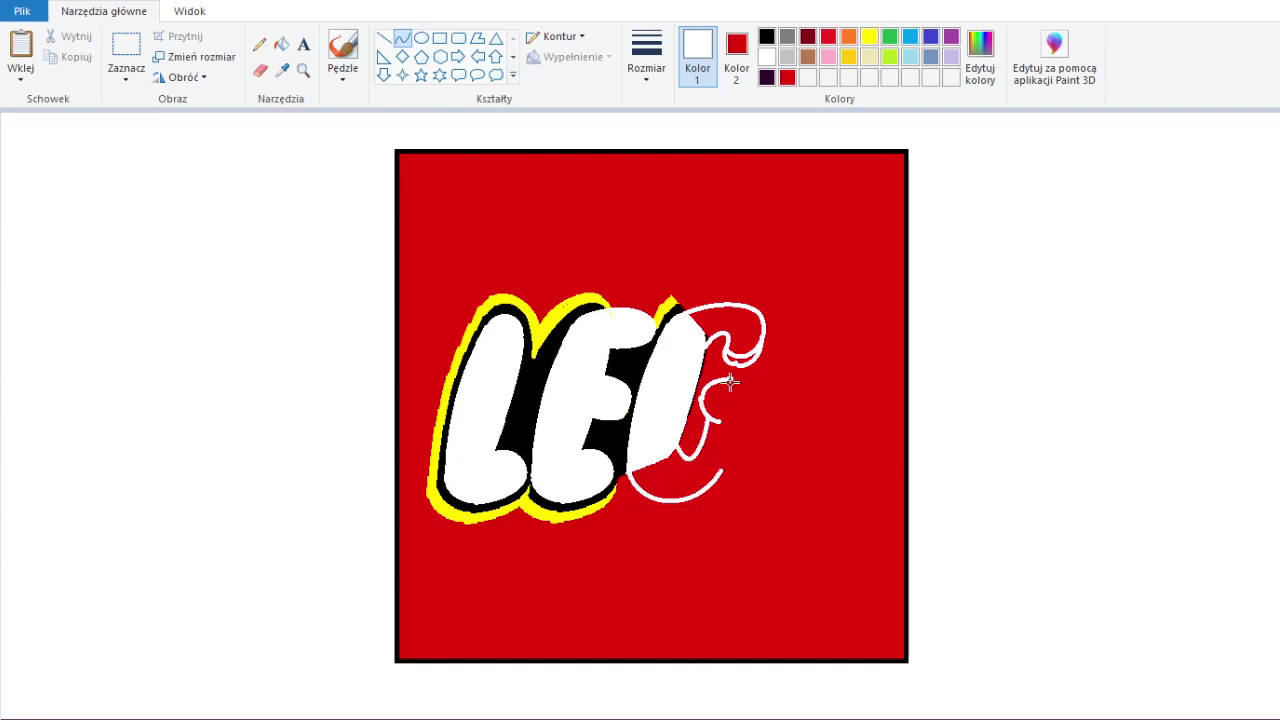
left_click_drag(730, 381, 759, 384)
left_click(281, 44)
left_click(690, 478)
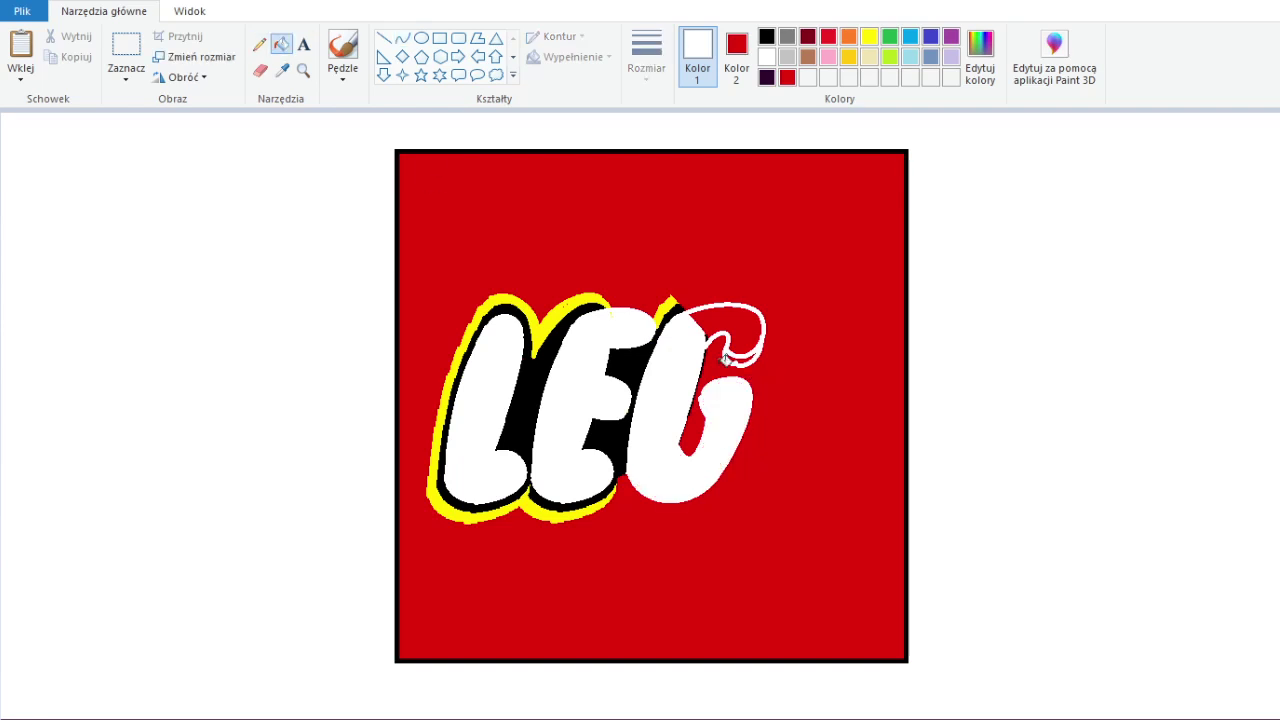
left_click(740, 320)
- Start the O beside the G with white curved arcs
left_click(711, 335)
left_click(383, 38)
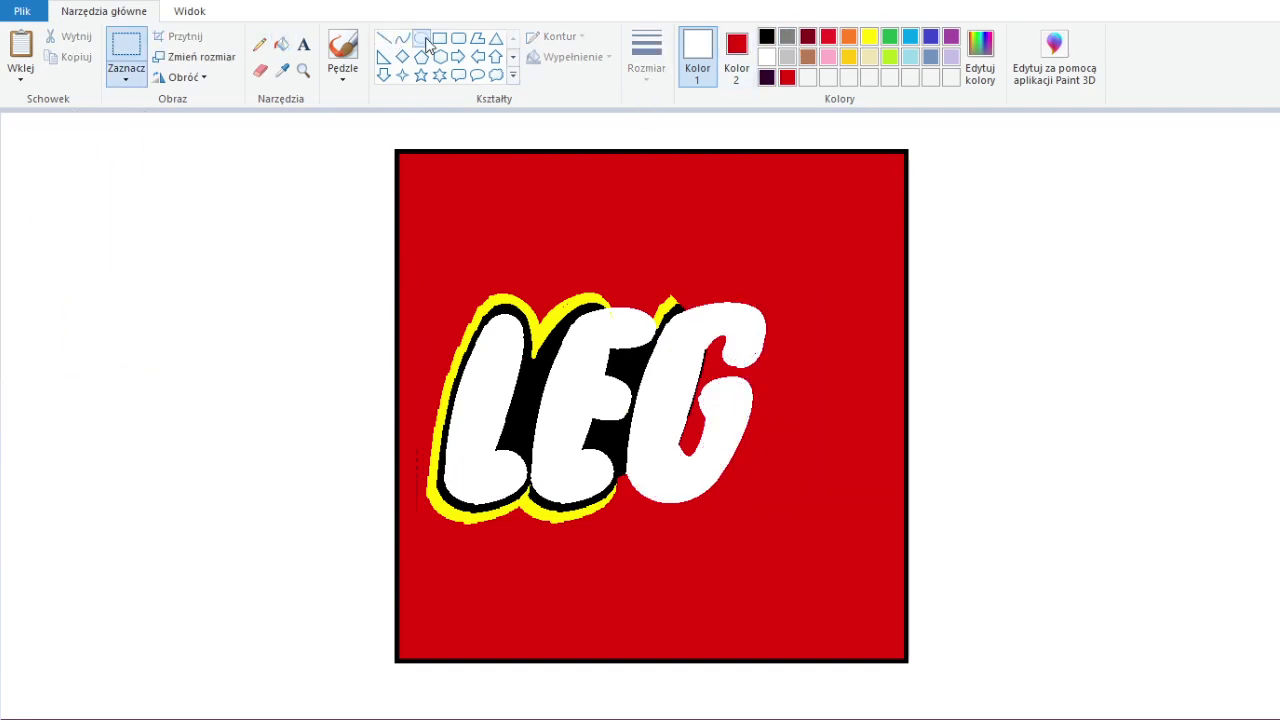
left_click_drag(825, 300, 777, 503)
mouse_move(777, 420)
left_mouse_down()
mouse_move(762, 310)
mouse_move(744, 464)
left_mouse_up()
mouse_move(850, 483)
left_mouse_down()
mouse_move(787, 515)
mouse_move(800, 508)
left_mouse_up()
- Close the O's right side and fill its ring solid white
mouse_move(830, 300)
left_mouse_down()
mouse_move(850, 483)
mouse_move(851, 457)
mouse_move(882, 438)
left_mouse_up()
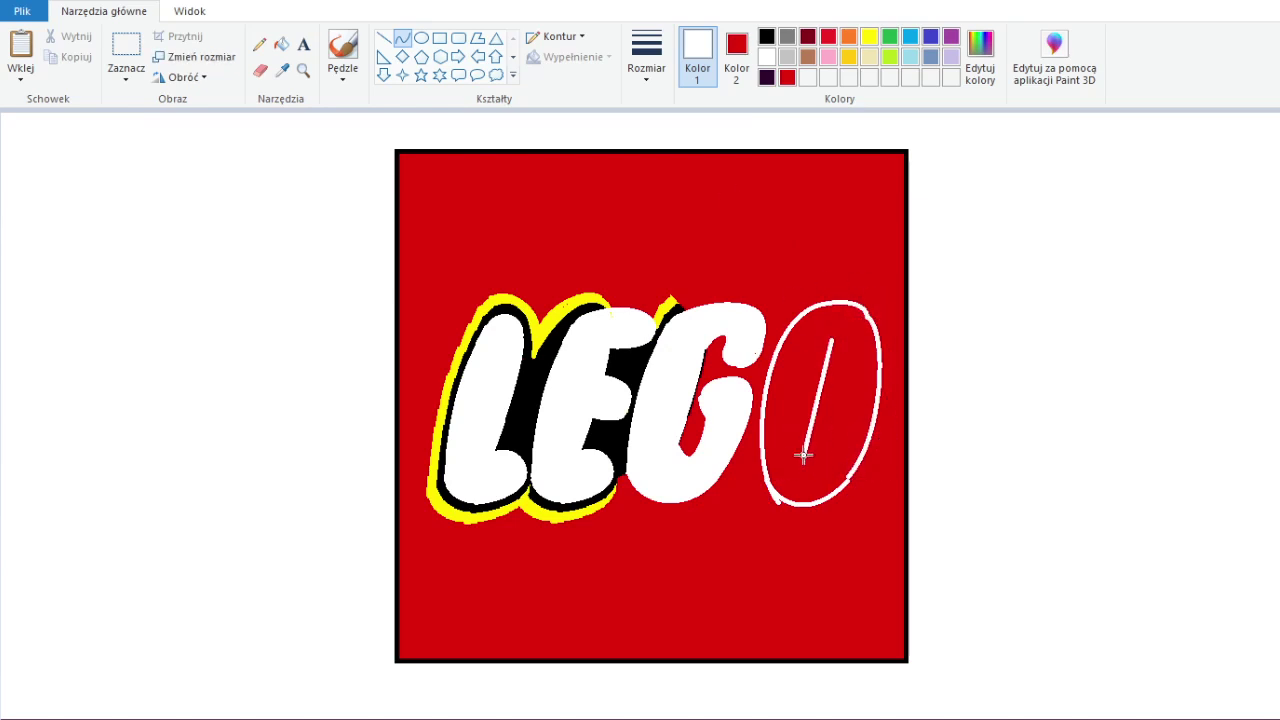
left_click_drag(803, 455, 789, 440)
left_click(765, 493)
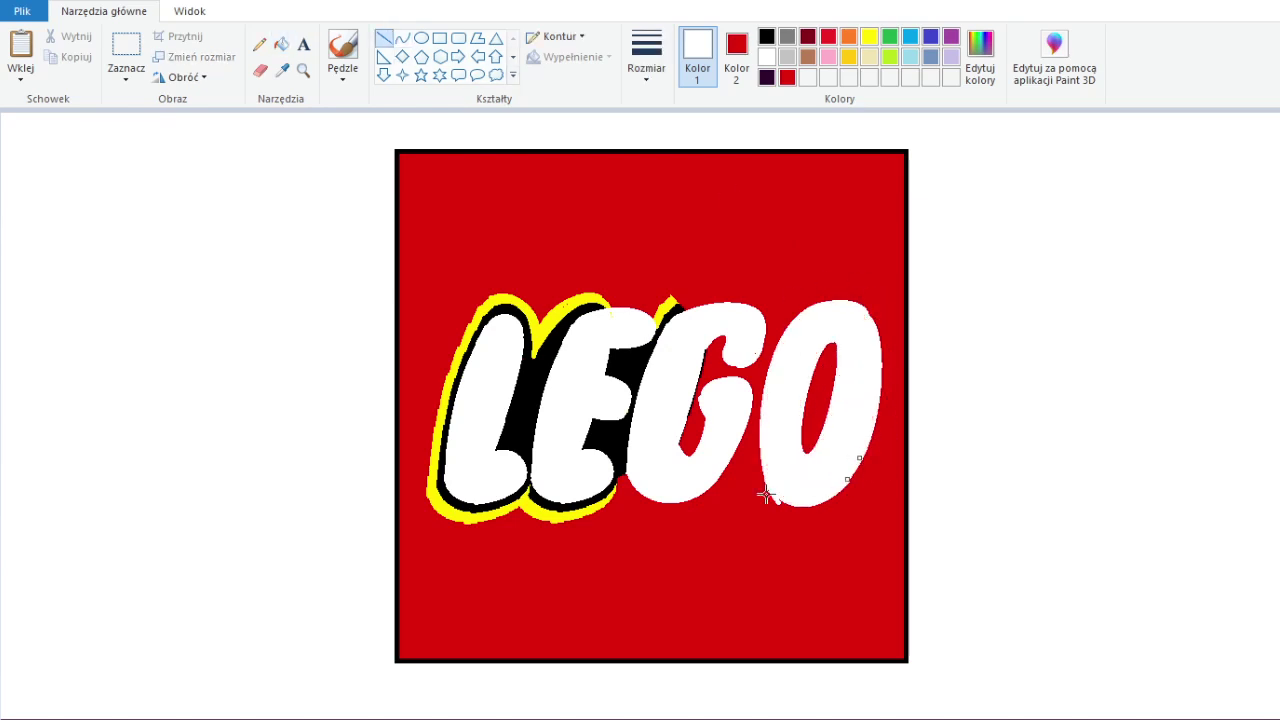
- Trace a black curved outline around the G and O and fill it black
left_click_drag(676, 304, 779, 318)
left_click_drag(779, 318, 779, 292)
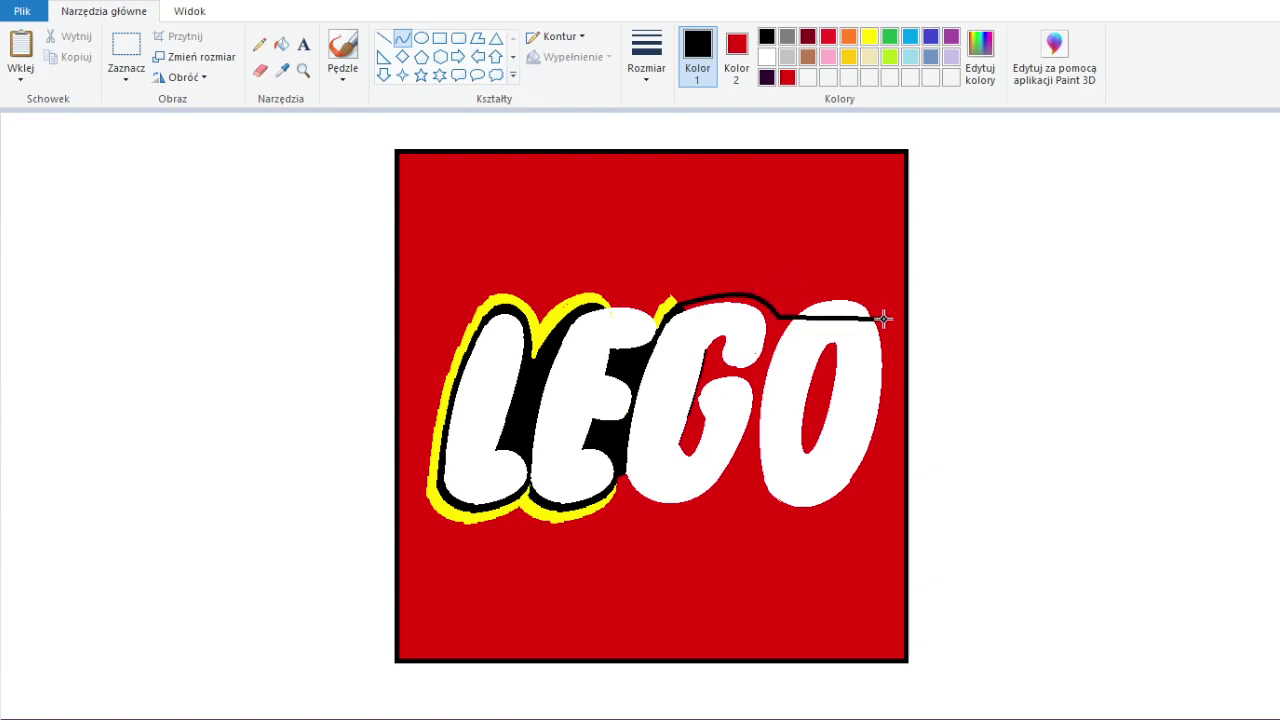
mouse_move(883, 318)
left_mouse_down()
mouse_move(880, 286)
mouse_move(876, 490)
mouse_move(903, 354)
mouse_move(800, 514)
mouse_move(926, 360)
mouse_move(886, 527)
left_mouse_up()
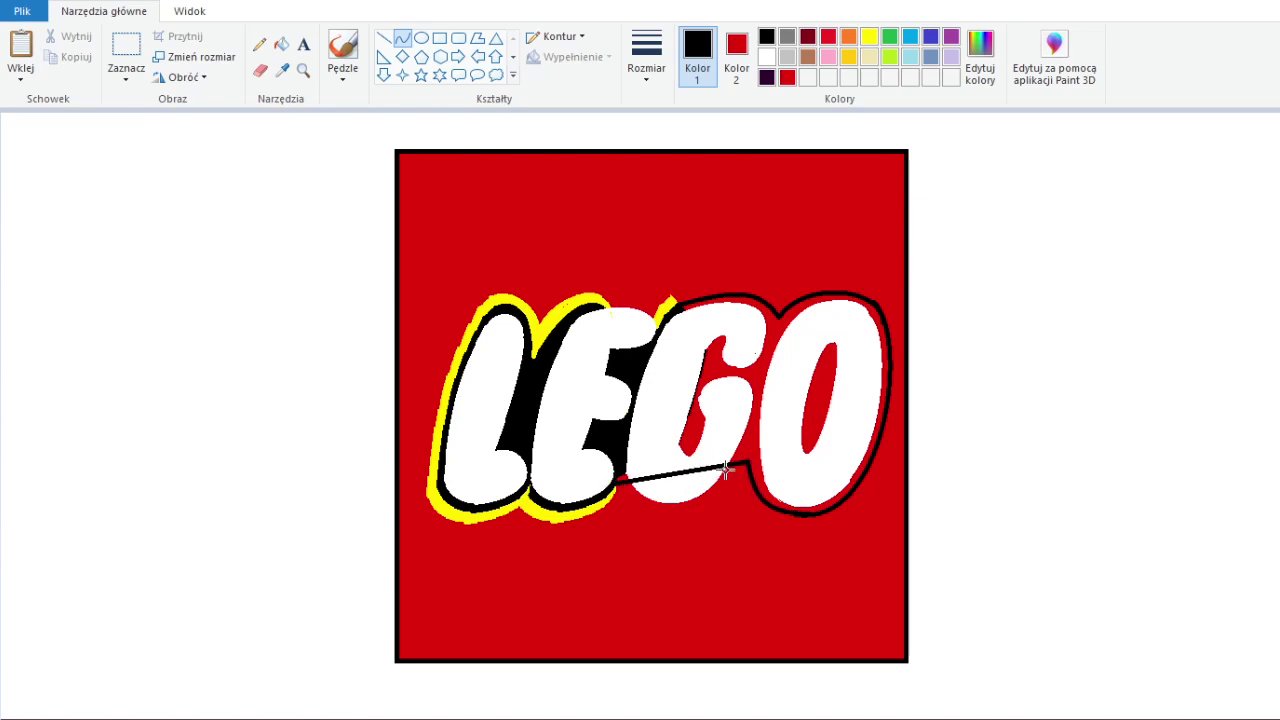
left_click_drag(727, 470, 651, 514)
left_click(282, 44)
left_click(700, 420)
left_click(818, 400)
- Add a yellow outer outline over the G and O and fill the surrounding red gaps yellow
left_click(869, 36)
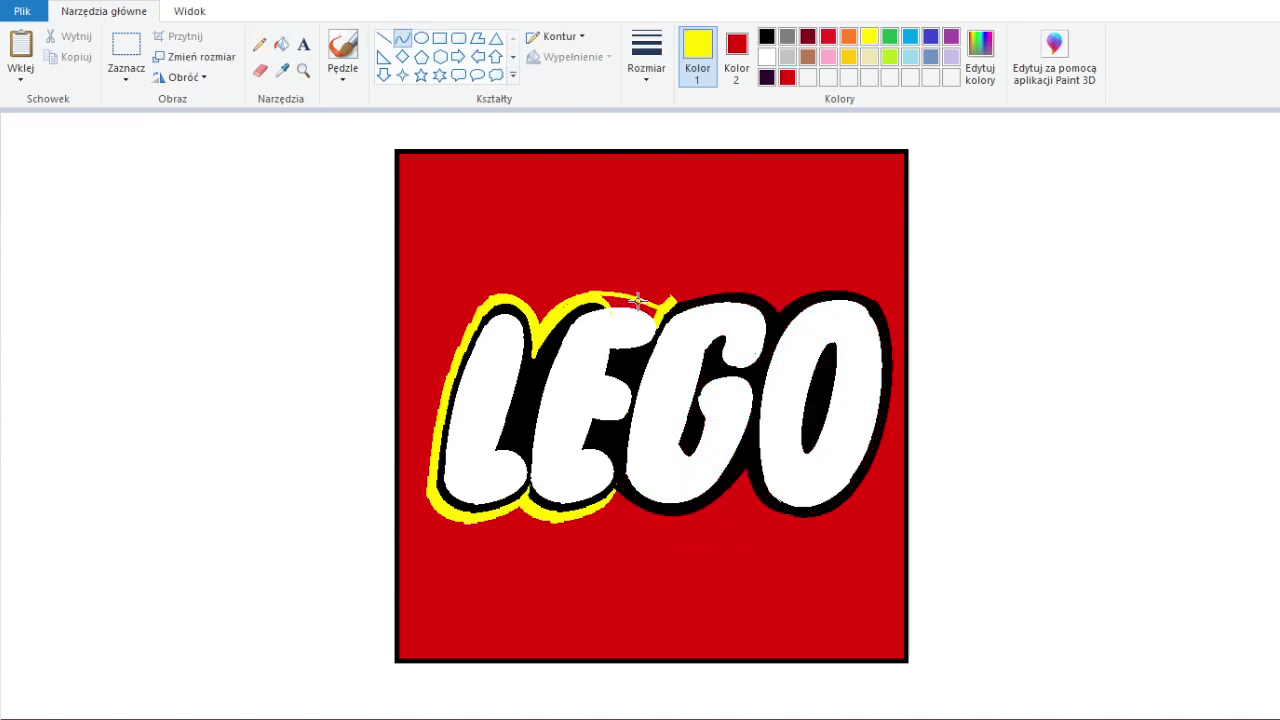
left_click(282, 70)
left_click(580, 315)
left_click_drag(590, 300, 676, 308)
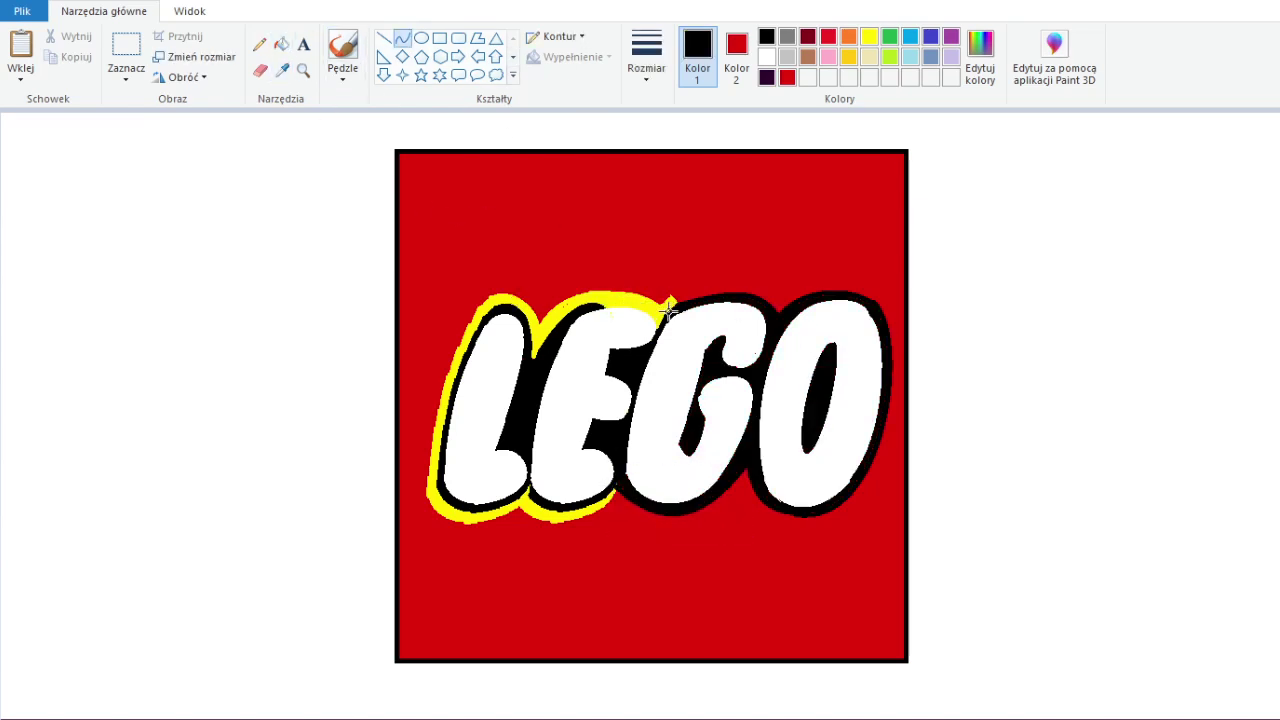
left_click(650, 298)
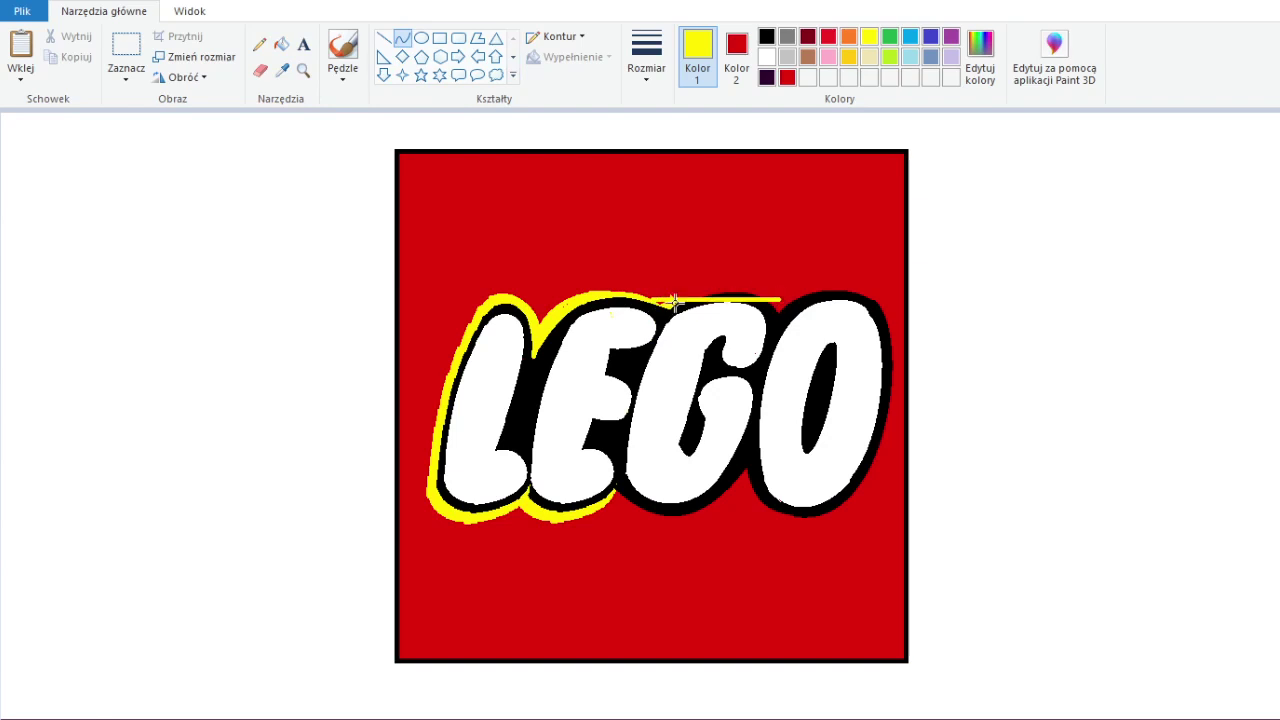
mouse_move(675, 303)
left_mouse_down()
mouse_move(871, 300)
mouse_move(782, 530)
left_mouse_up()
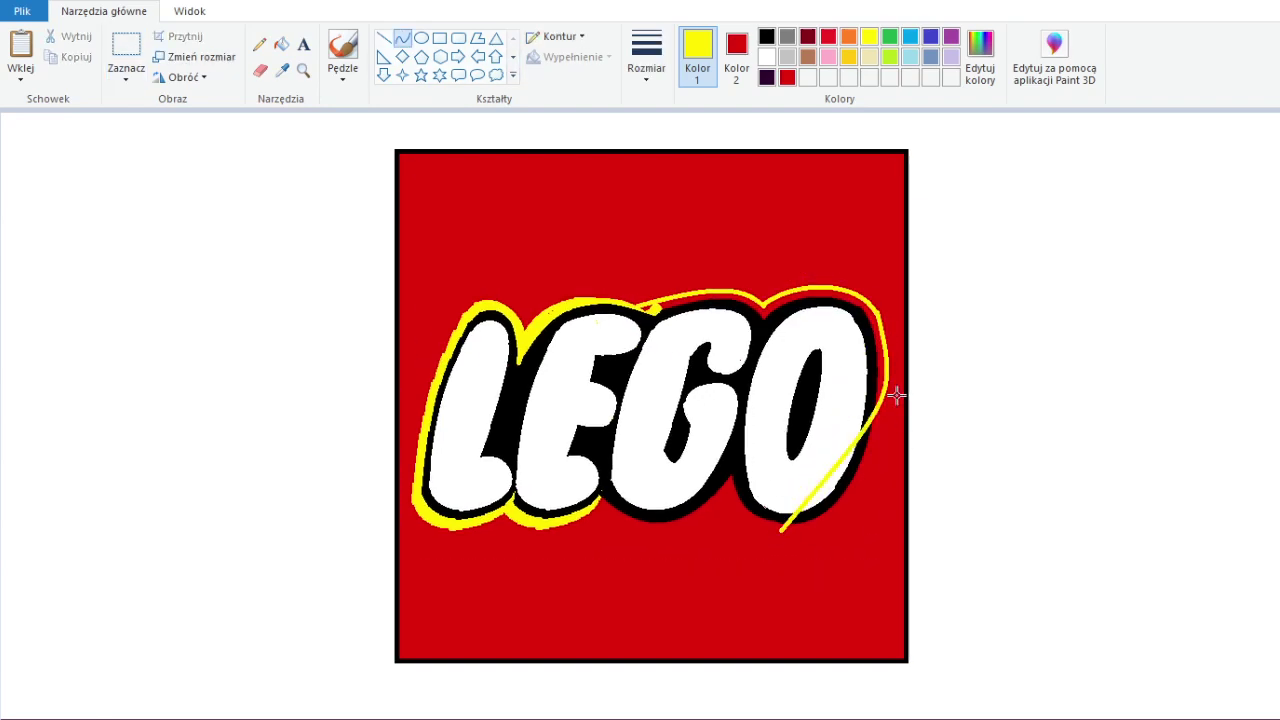
left_click_drag(894, 394, 723, 509)
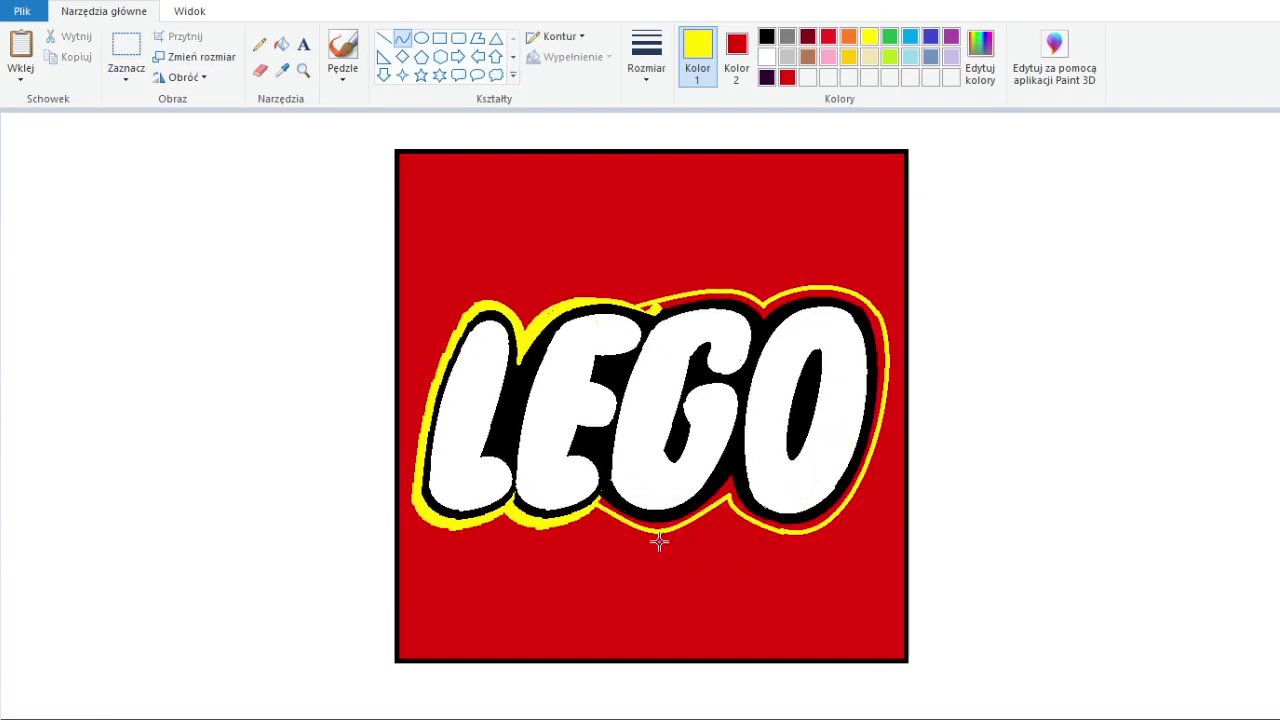
left_click(768, 40)
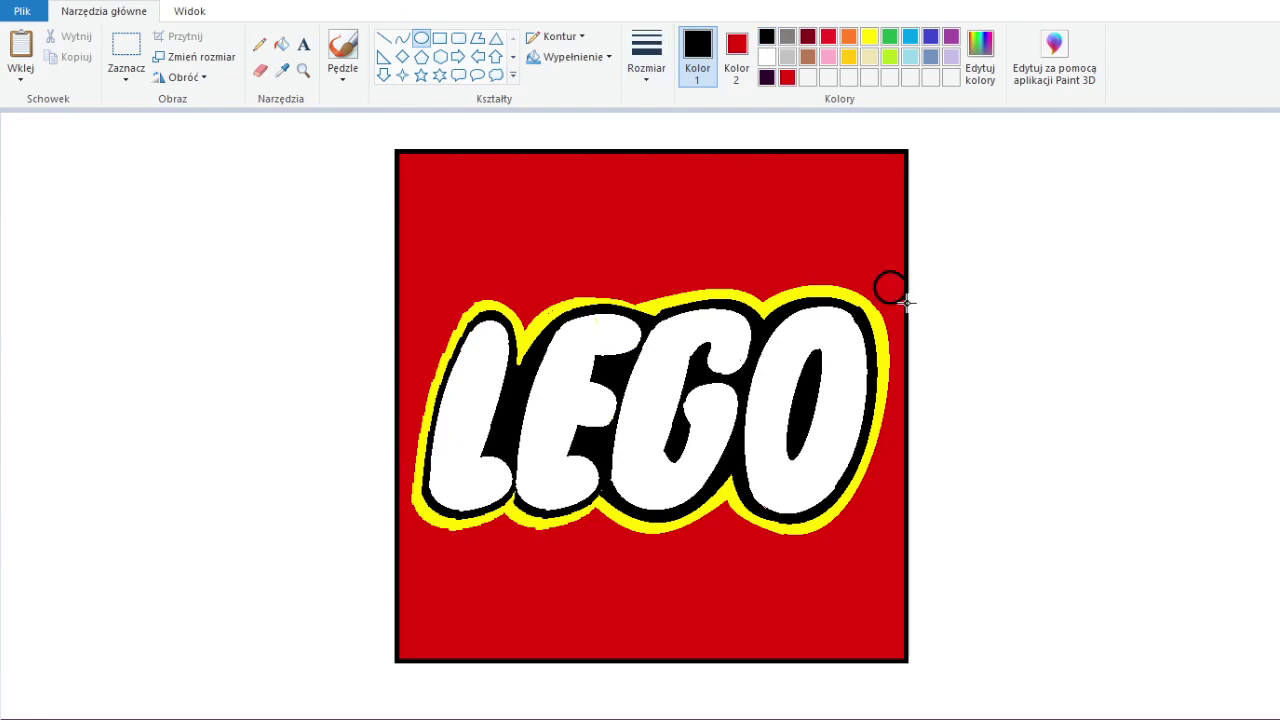
left_click_drag(903, 300, 896, 295)
- Sweep a grey arc corner to corner across the black square and fill above it grey
left_click(259, 44)
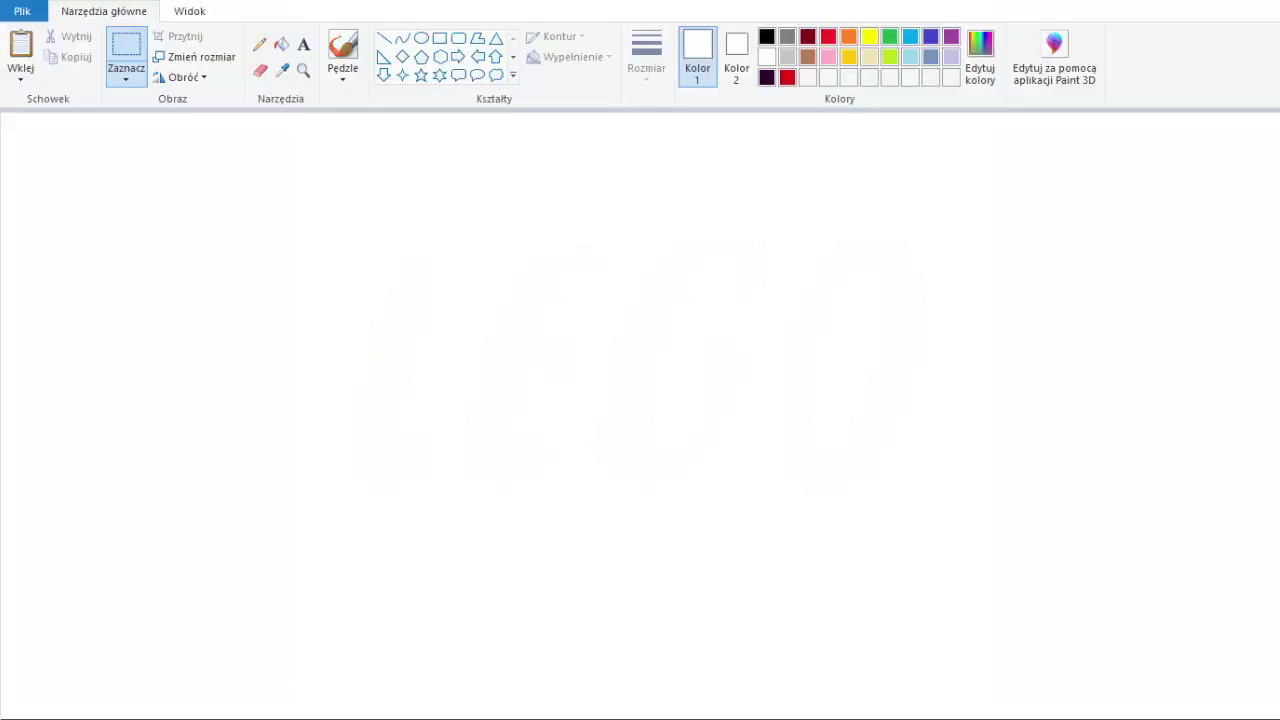
left_click(787, 36)
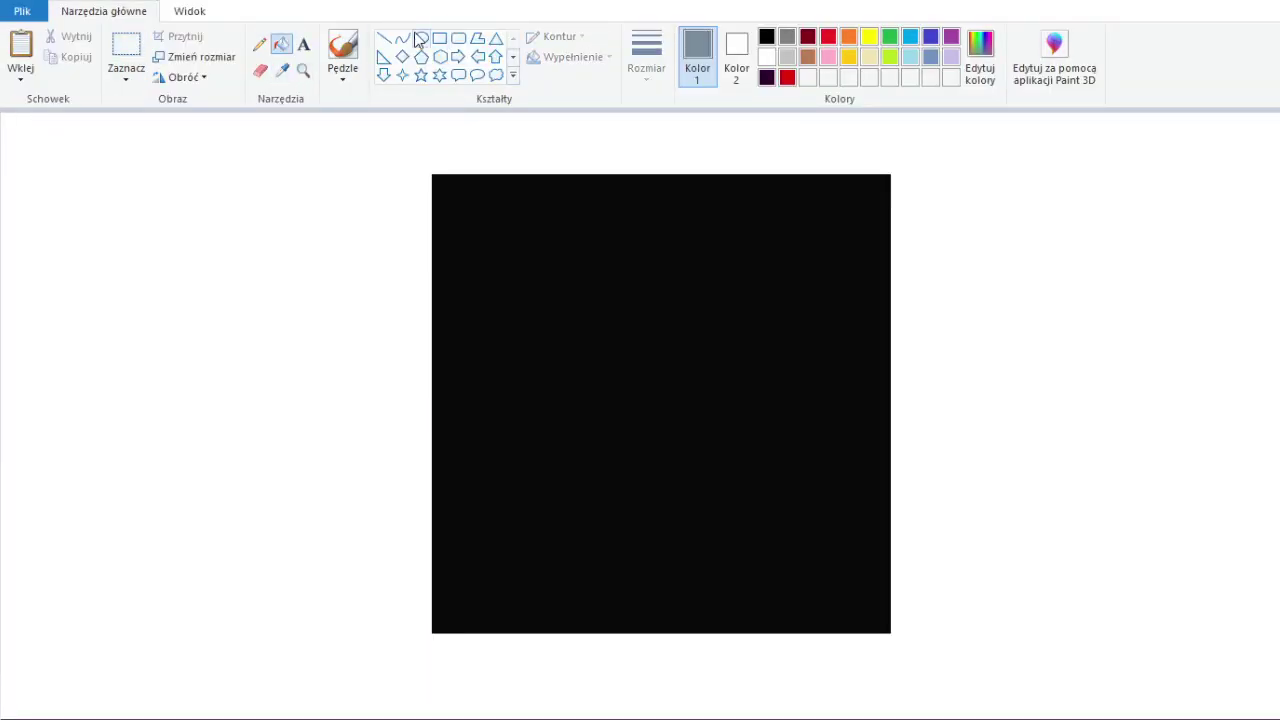
left_click(402, 38)
left_click_drag(888, 176, 432, 632)
mouse_move(671, 571)
left_mouse_down()
mouse_move(806, 316)
mouse_move(674, 600)
left_mouse_up()
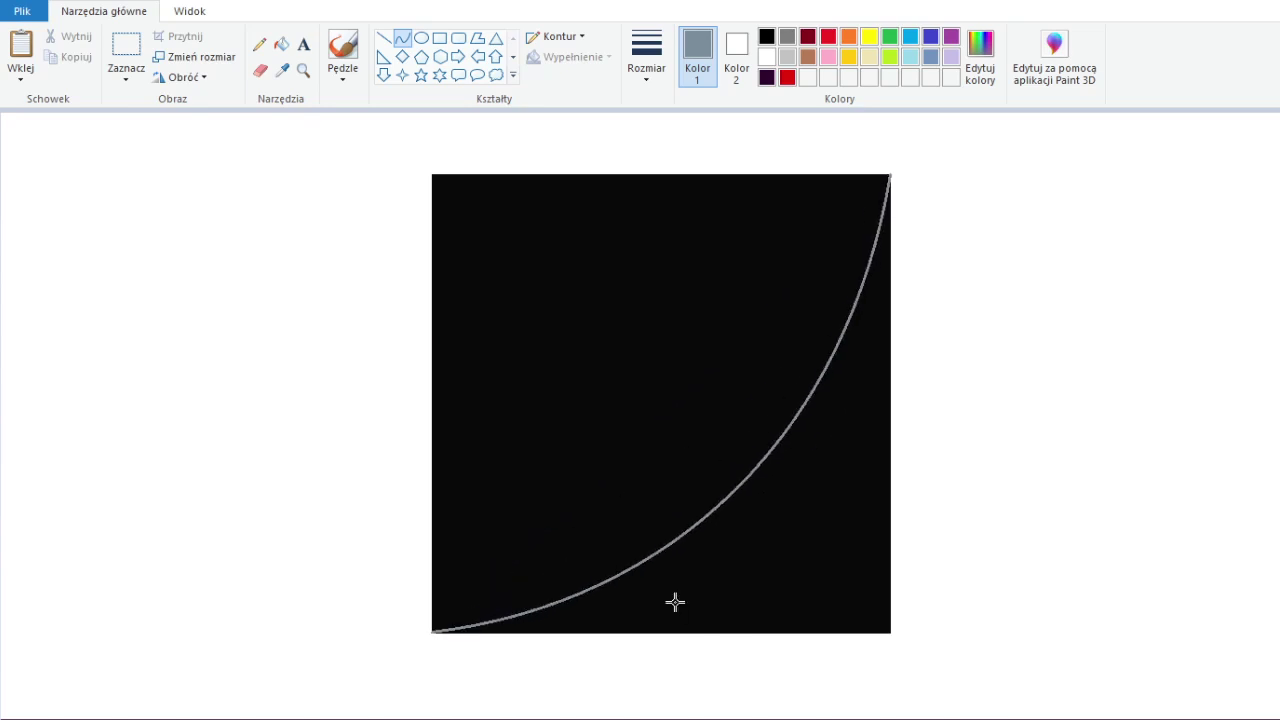
left_click(281, 44)
left_click(560, 300)
- Add a second arc and fill the band beside it dark grey
left_click(281, 70)
left_click(850, 560)
left_click_drag(820, 175, 432, 556)
left_click_drag(629, 476, 717, 443)
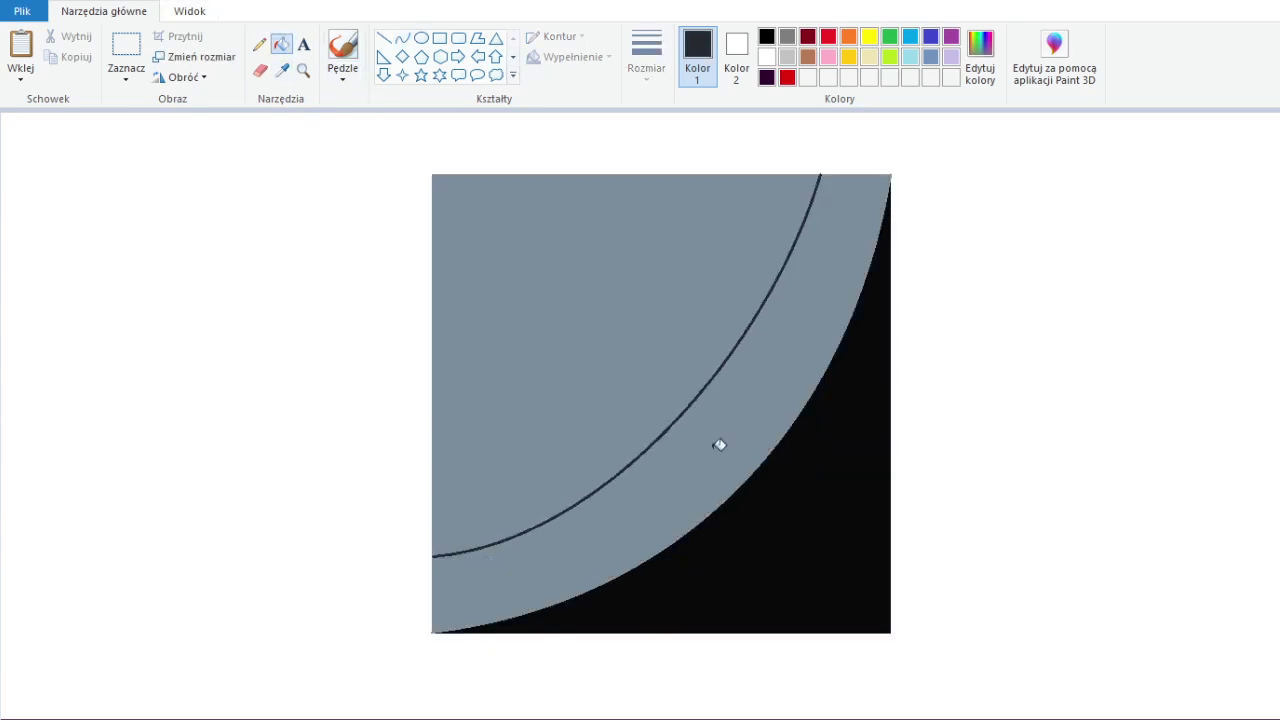
left_click(281, 44)
left_click(760, 440)
- Draw a third arc above the dark band and fill the new band dark grey
left_click(402, 38)
left_click_drag(737, 175, 432, 468)
left_click_drag(590, 320, 586, 436)
left_click(281, 44)
left_click(775, 300)
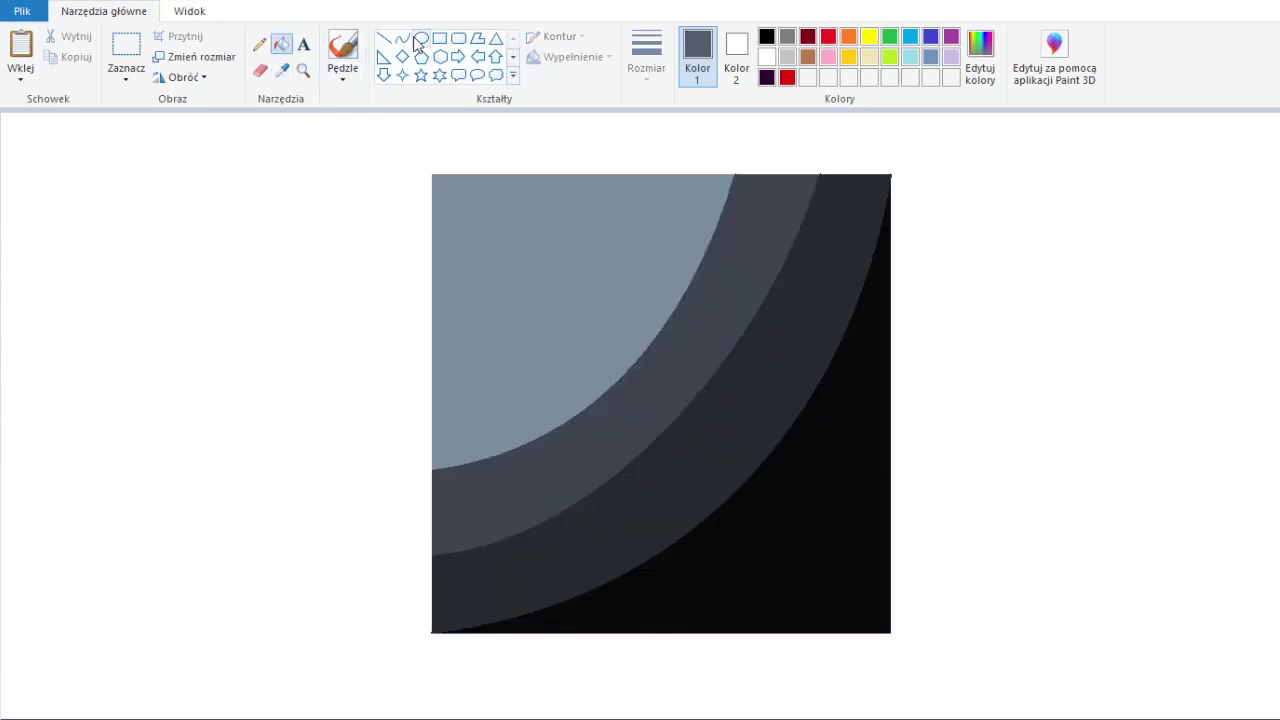
- Add a slate-grey band nearer the top-left corner using a sampled blue-grey
left_click(402, 38)
left_click_drag(624, 176, 436, 378)
left_click_drag(600, 300, 537, 343)
left_click(650, 260)
left_click(510, 260)
left_click(402, 38)
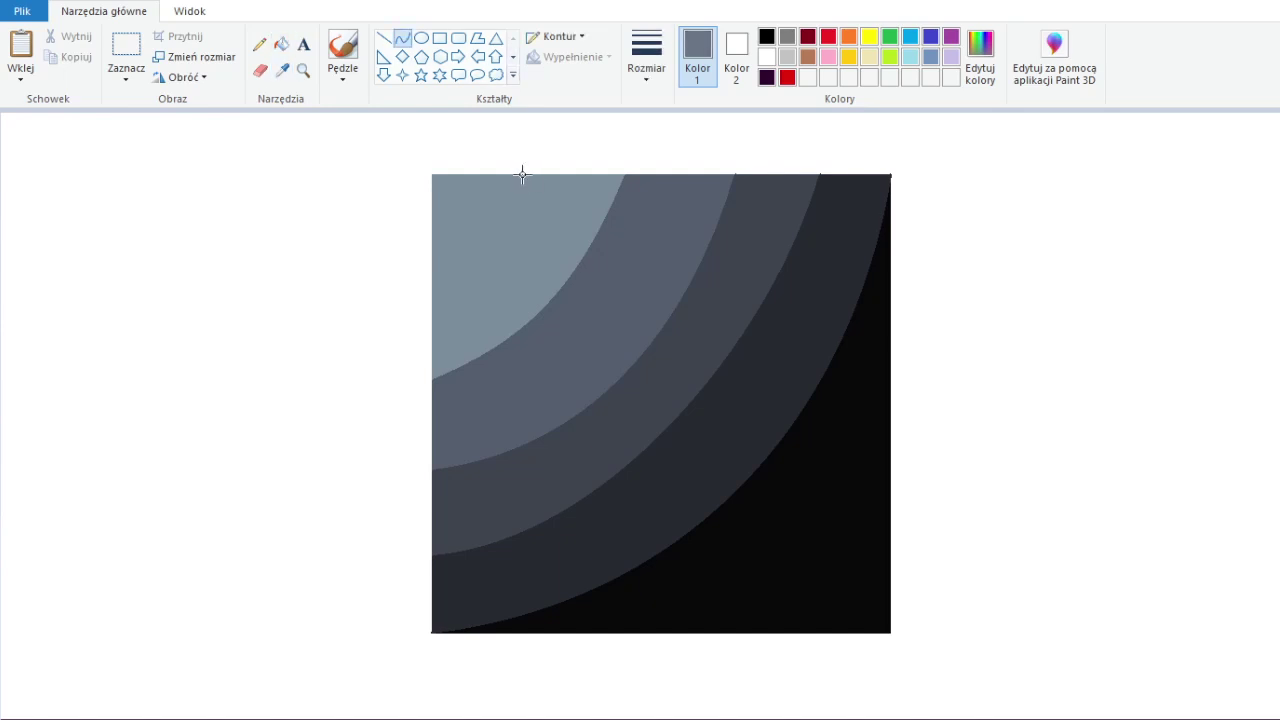
left_click(281, 44)
left_click(560, 260)
left_click(766, 37)
left_click(342, 55)
- Airbrush black and grey along the band boundaries and over the upper bands
mouse_move(882, 190)
left_mouse_down()
mouse_move(648, 548)
mouse_move(766, 406)
mouse_move(826, 369)
mouse_move(700, 463)
mouse_move(863, 194)
mouse_move(426, 589)
mouse_move(445, 548)
mouse_move(751, 317)
mouse_move(691, 440)
mouse_move(866, 200)
mouse_move(812, 182)
mouse_move(646, 411)
mouse_move(485, 525)
left_mouse_up()
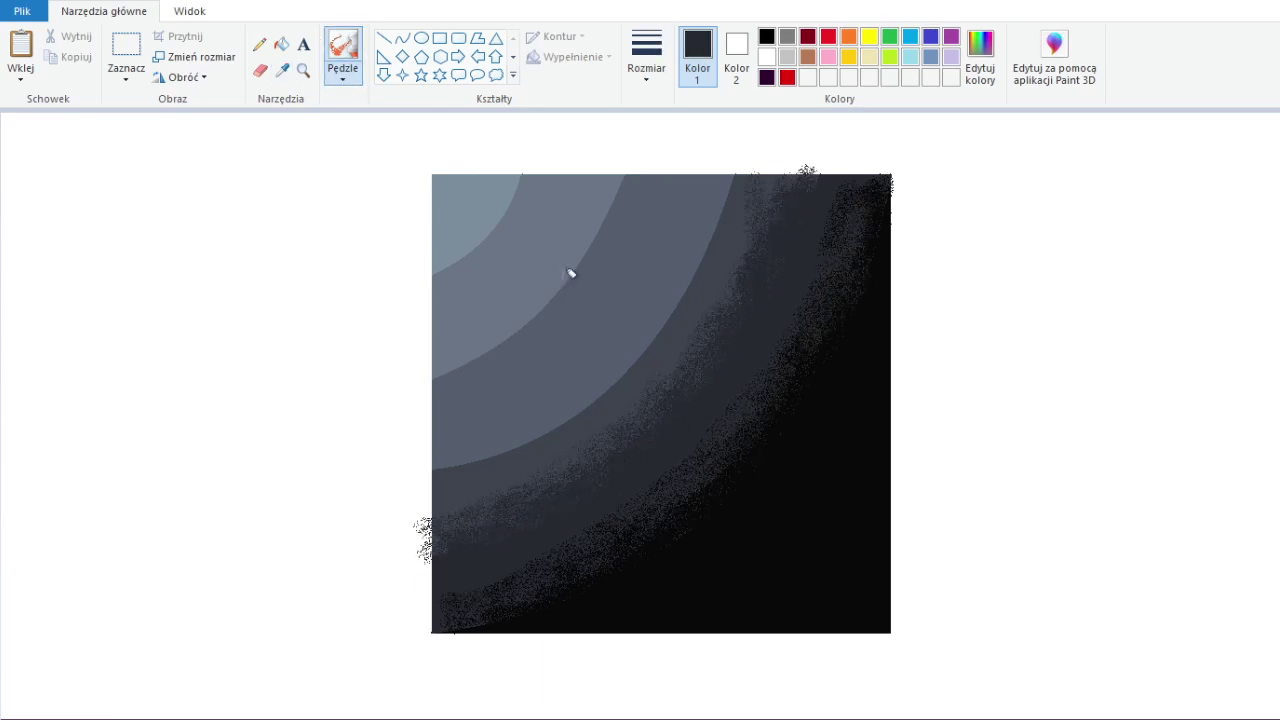
mouse_move(570, 273)
left_mouse_down()
mouse_move(546, 429)
mouse_move(638, 349)
left_mouse_up()
mouse_move(684, 283)
left_mouse_down()
mouse_move(594, 380)
mouse_move(636, 357)
mouse_move(685, 185)
left_mouse_up()
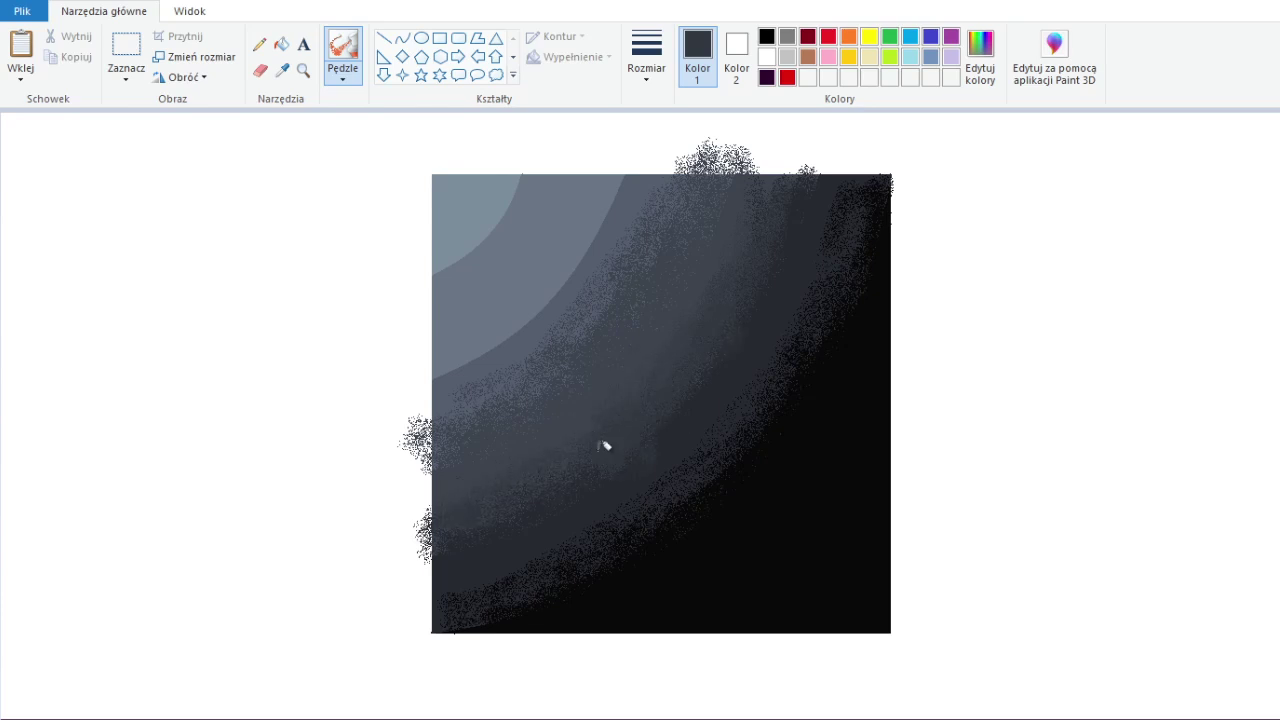
mouse_move(563, 283)
left_mouse_down()
mouse_move(580, 214)
mouse_move(546, 289)
mouse_move(600, 160)
left_mouse_up()
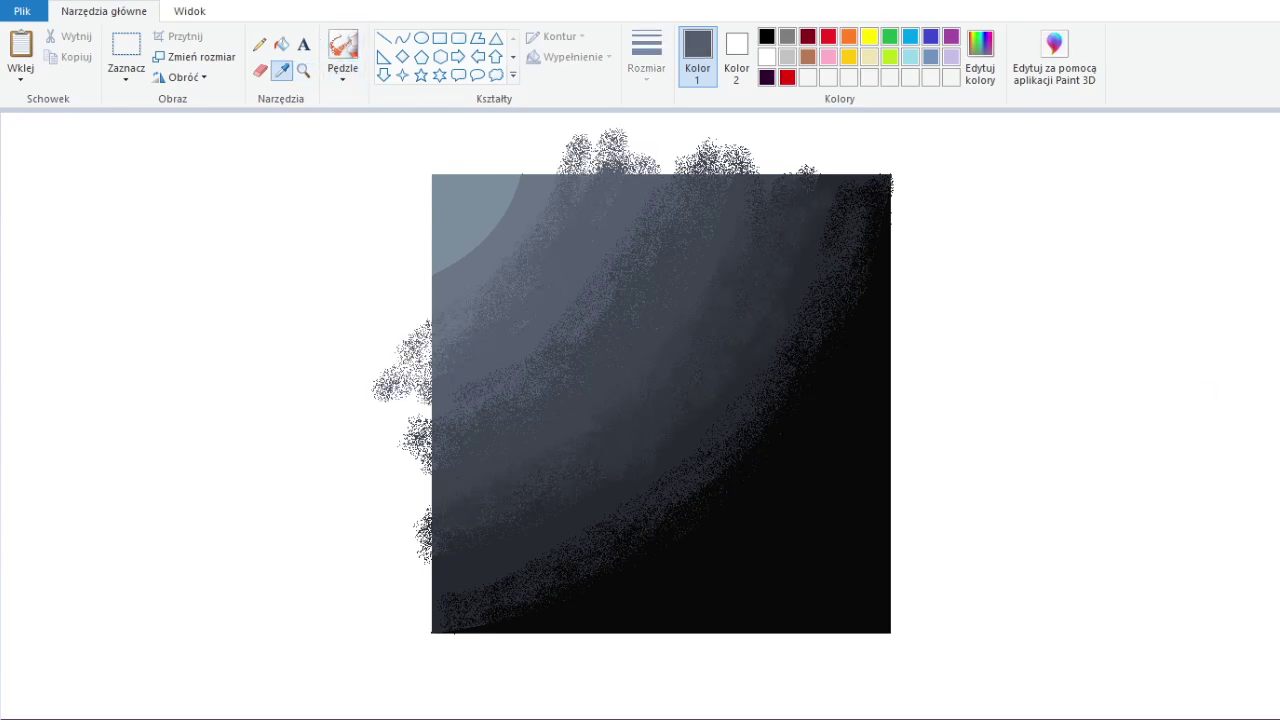
- Sample a lighter grey and airbrush it over the square's light top-left corner
left_click(540, 360)
left_click(1116, 454)
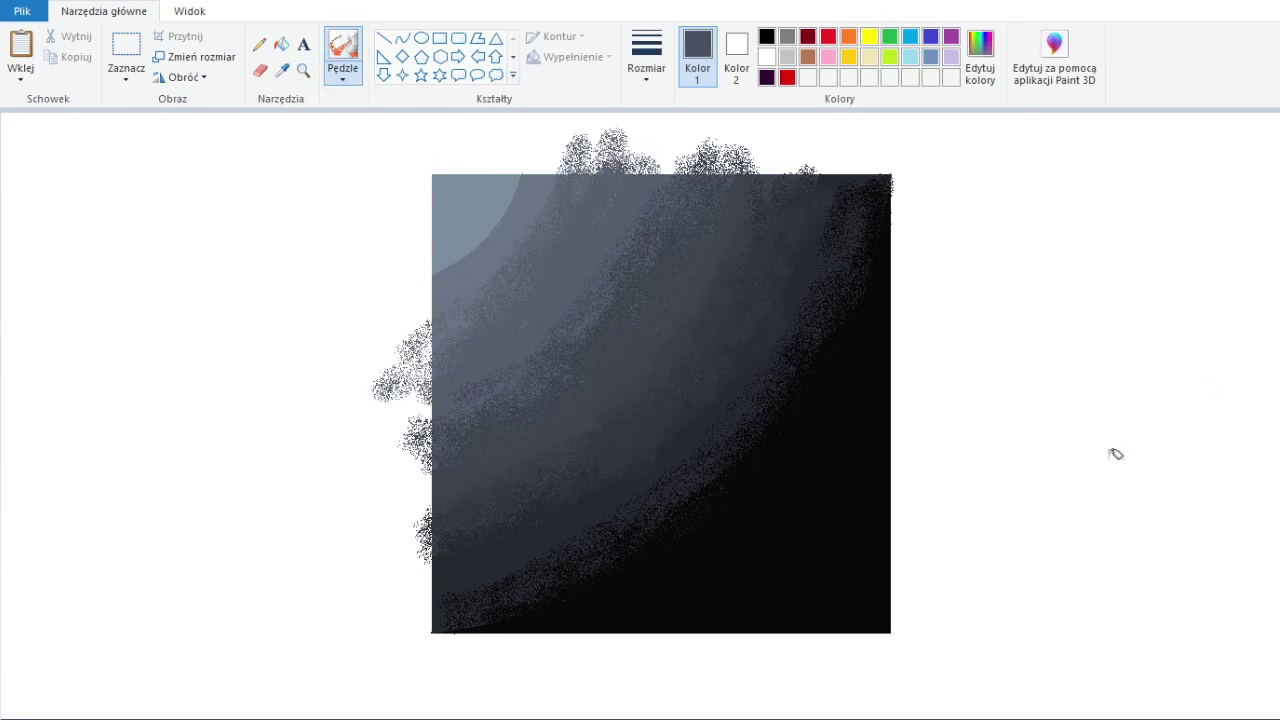
left_click(282, 70)
left_click(689, 283)
left_click_drag(500, 180, 461, 239)
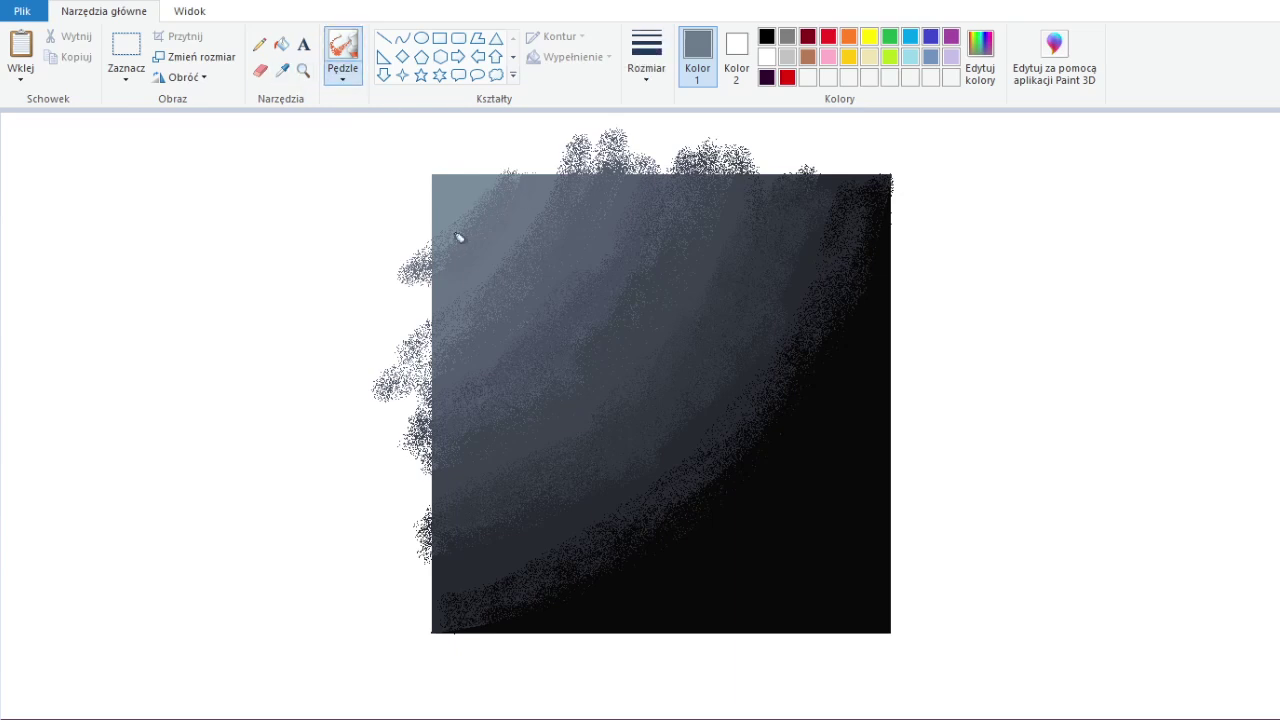
- Delete the spray overspill left of and above the dark gradient square, then move the square left
left_click(126, 55)
left_click_drag(351, 163, 431, 686)
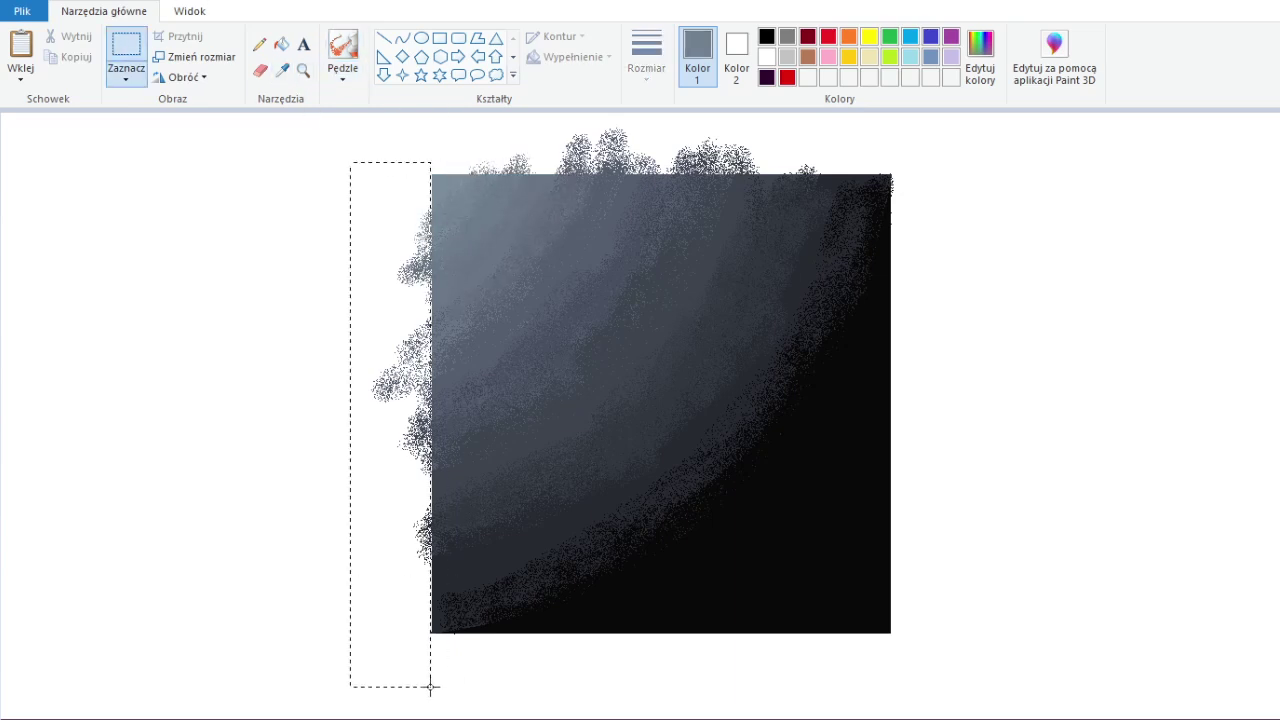
key("Delete")
left_click_drag(409, 117, 931, 174)
key("Delete")
left_click_drag(416, 139, 903, 173)
left_click_drag(662, 460, 354, 457)
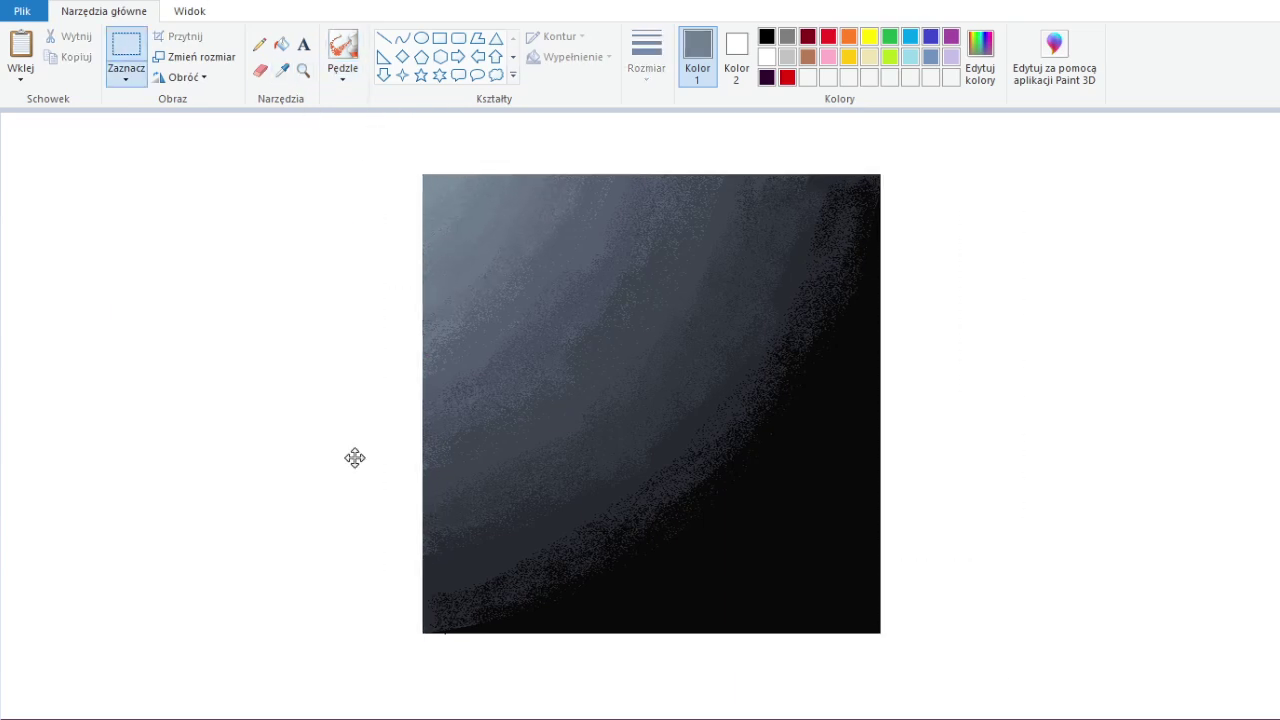
- Draw a light grey slanted line as the first side of the tilted square
left_click(439, 38)
left_click(384, 38)
left_click(282, 70)
left_click(534, 194)
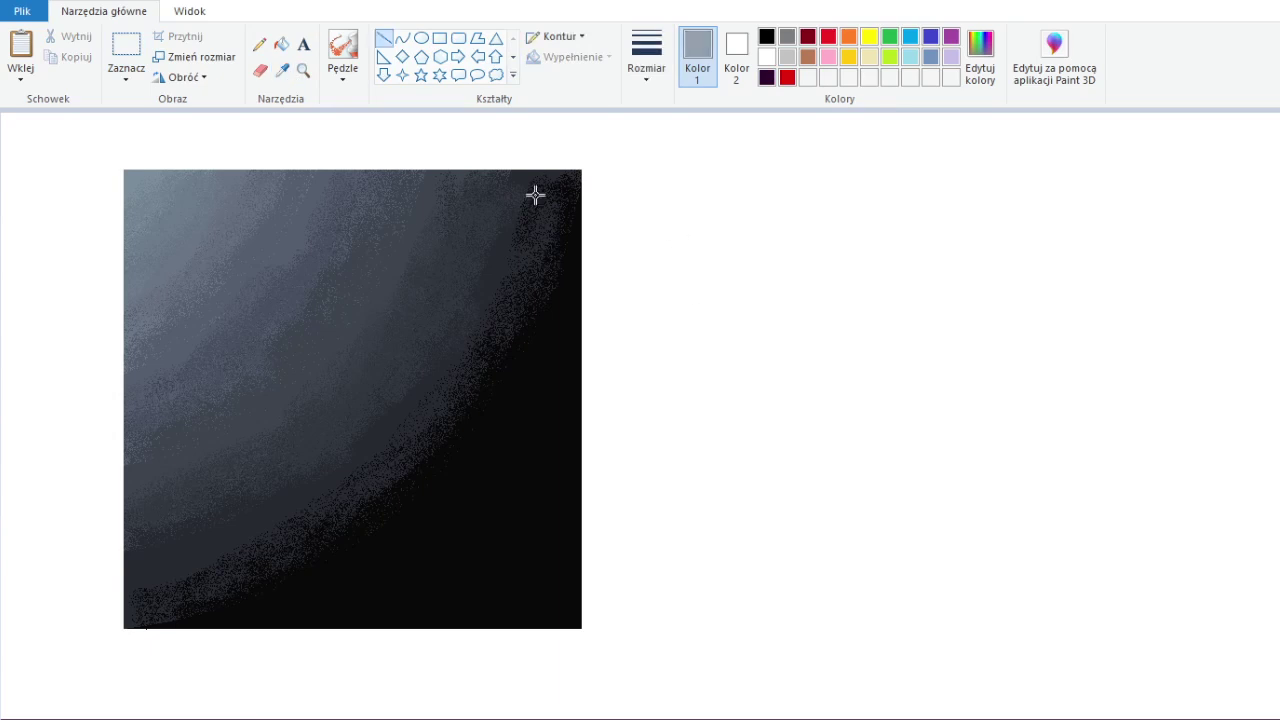
left_click_drag(247, 188, 160, 551)
- Copy, rotate and place the line to form the remaining sides of the tilted square
left_click_drag(240, 413, 781, 413)
left_click(126, 55)
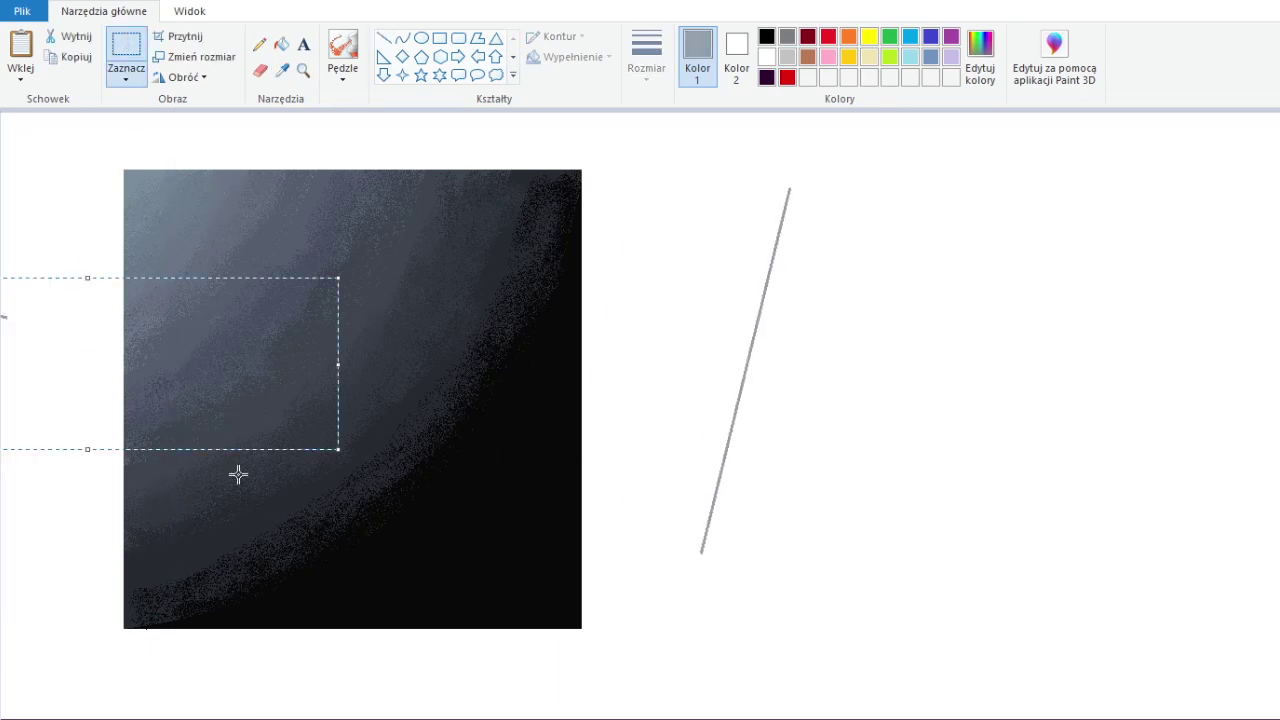
left_click_drag(441, 391, 1206, 694)
left_click(178, 77)
left_click_drag(1030, 400, 1006, 374)
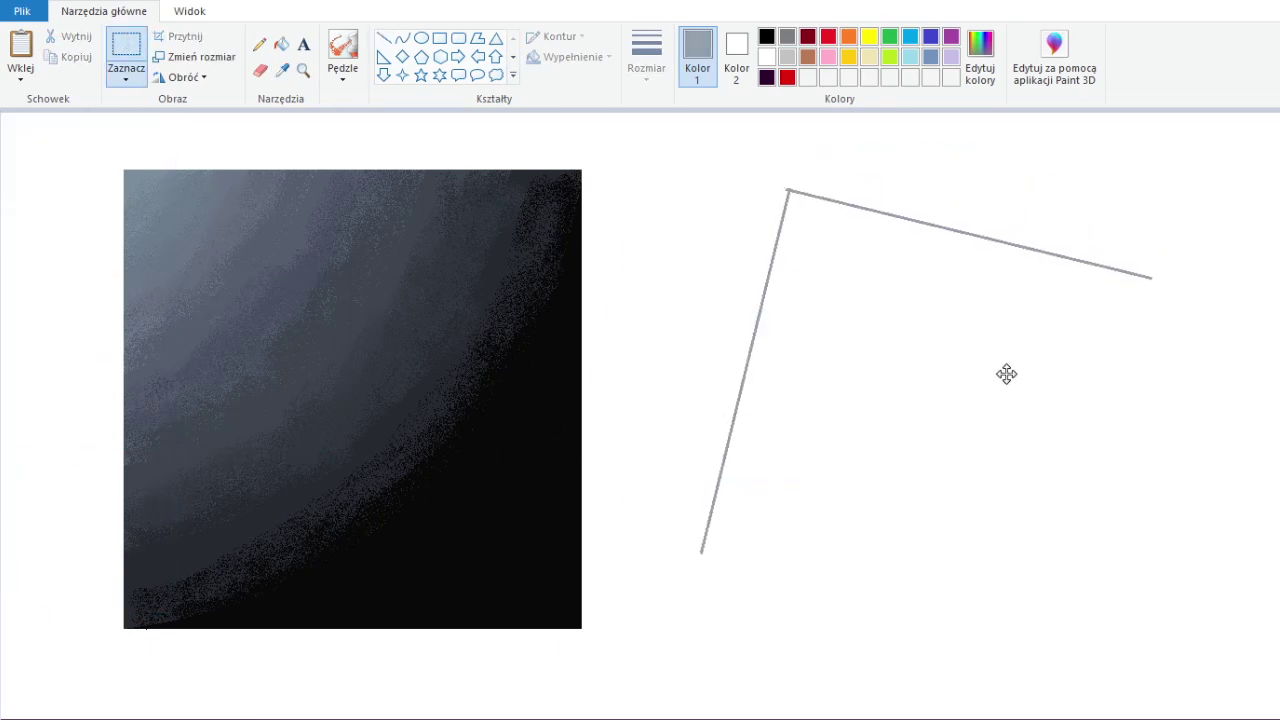
key("ctrl+v")
left_click_drag(1031, 586, 903, 461)
left_click_drag(691, 137, 1194, 668)
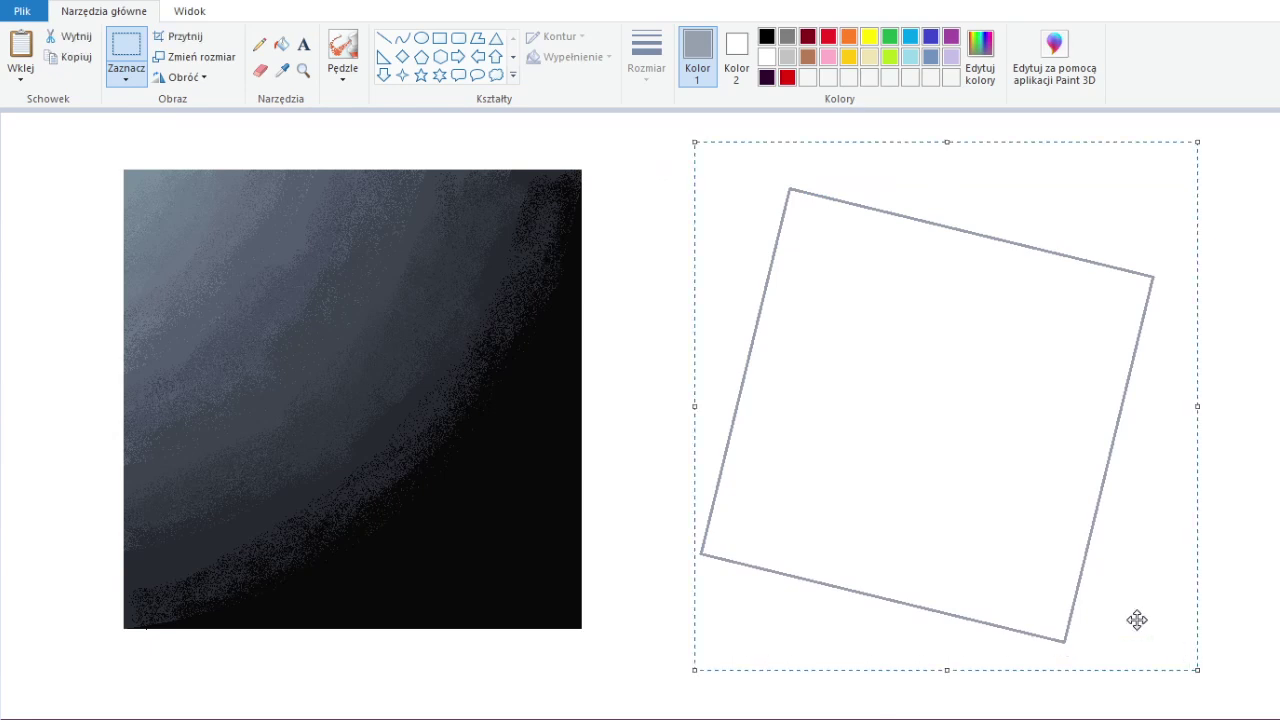
- Fill the tilted square grey, then paste a copy shrunk into a small square
left_click(281, 44)
left_click(950, 420)
left_click(126, 55)
left_click_drag(717, 140, 1271, 679)
key("ctrl+c")
key("ctrl+v")
left_click_drag(554, 652, 629, 257)
left_click(178, 77)
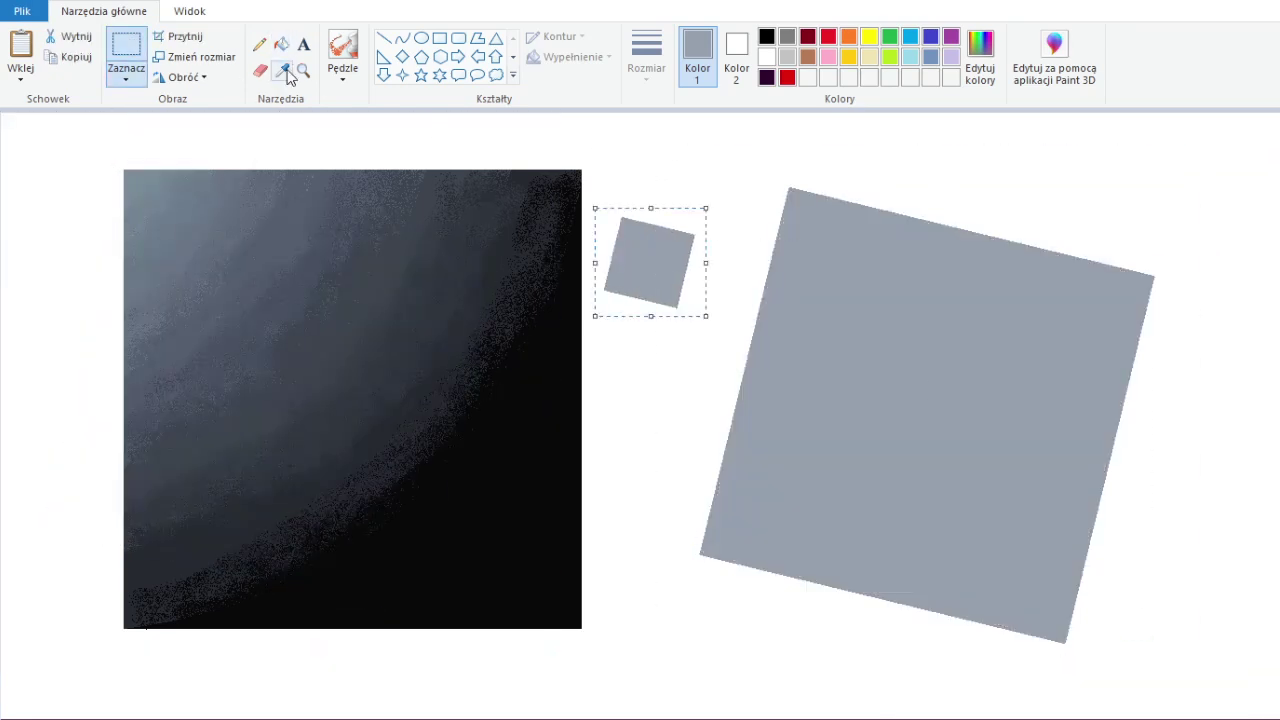
- Move the small square into the big square's centre and fill it white as a hole
left_click(281, 44)
left_click(650, 262)
left_click_drag(597, 207, 700, 314)
left_click_drag(650, 262, 935, 410)
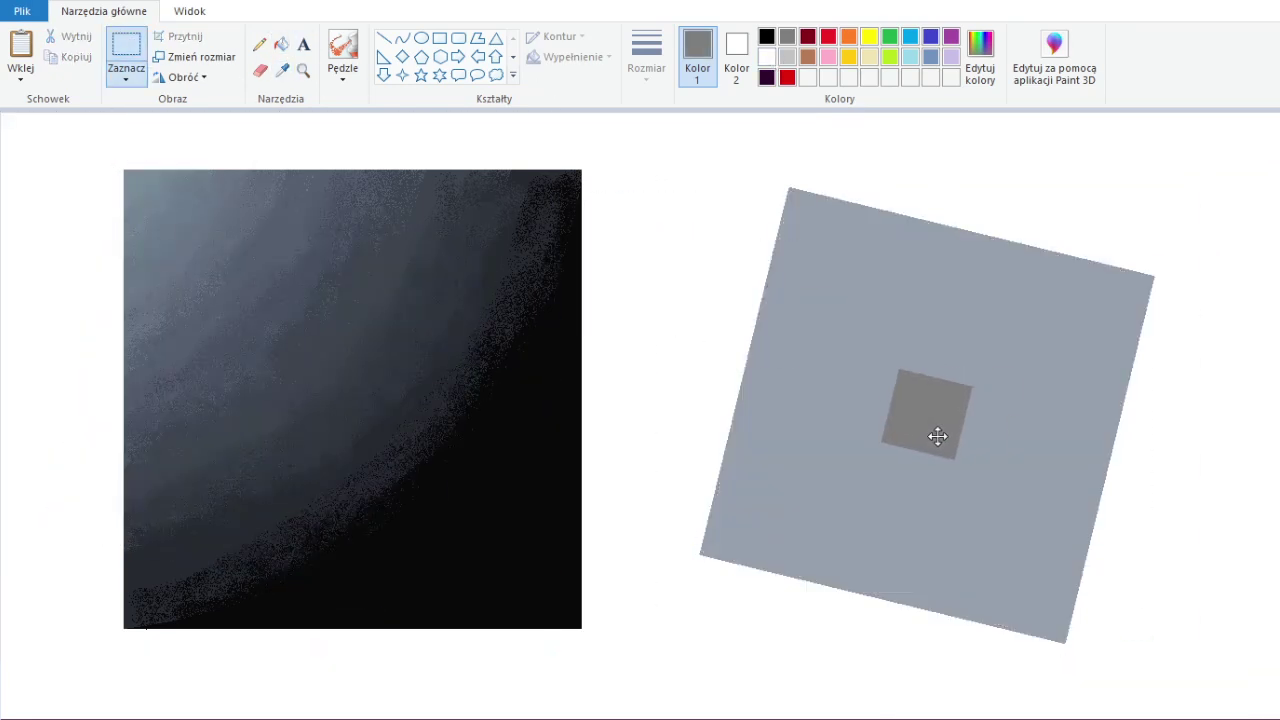
left_click(281, 44)
right_click(934, 427)
left_click(384, 38)
- Undo the centre hole and draw two grey-blue curves across the tilted square
left_click_drag(877, 441, 700, 546)
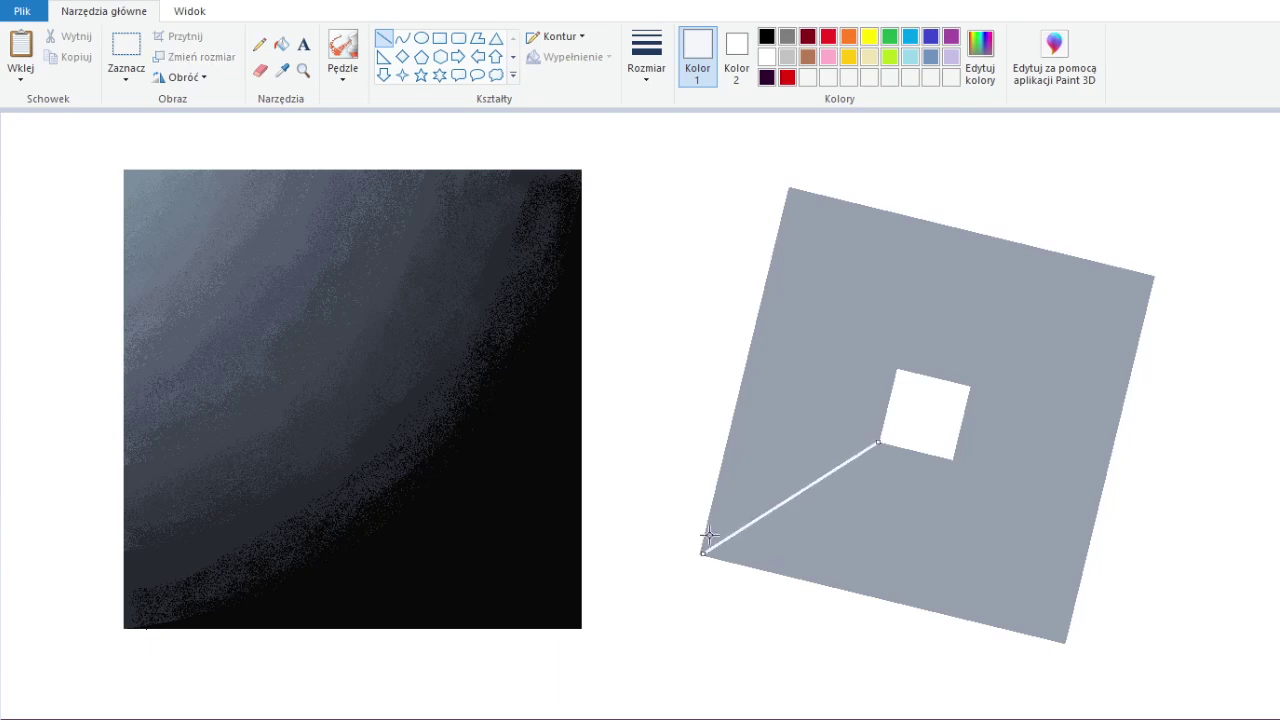
key("ctrl+z")
key("ctrl+z")
key("ctrl+z")
left_click(283, 70)
left_click(1000, 350)
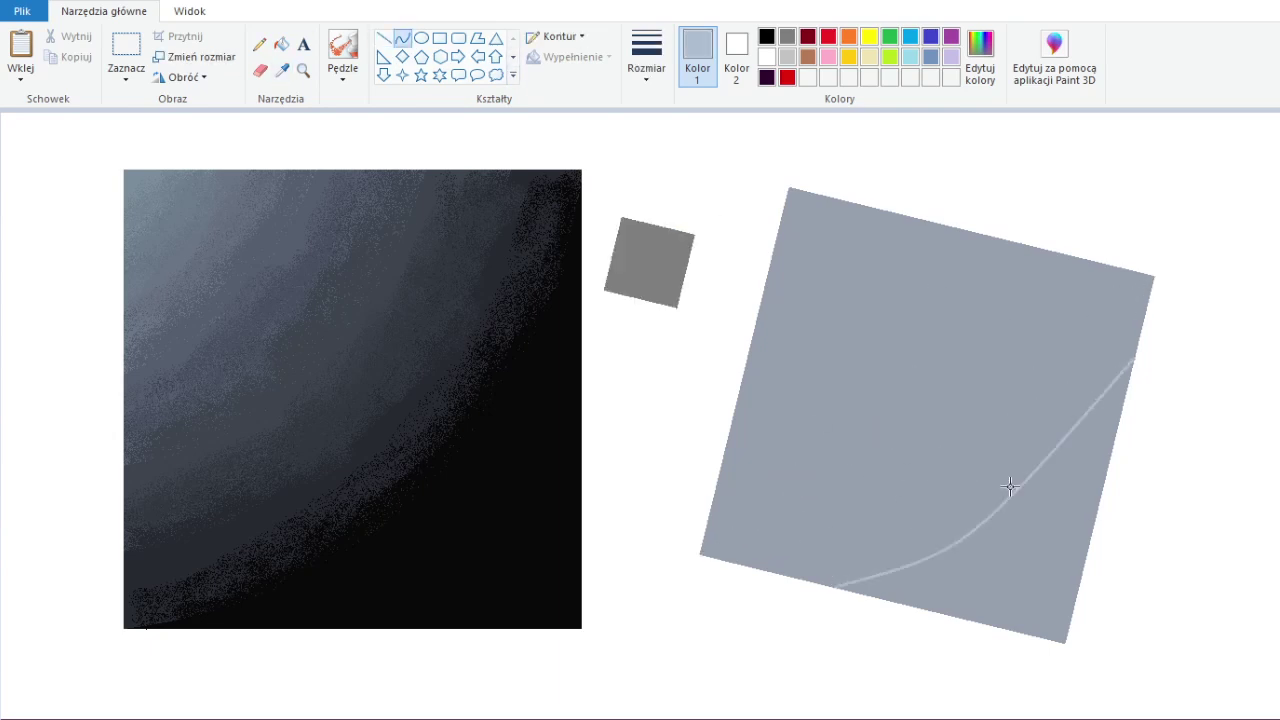
left_click_drag(1136, 350, 775, 573)
left_click_drag(955, 461, 1000, 540)
left_click_drag(1100, 260, 712, 505)
left_click_drag(905, 385, 880, 330)
- Fill curved bands light blue, lighter blue and near-white toward the top corner
left_click(281, 44)
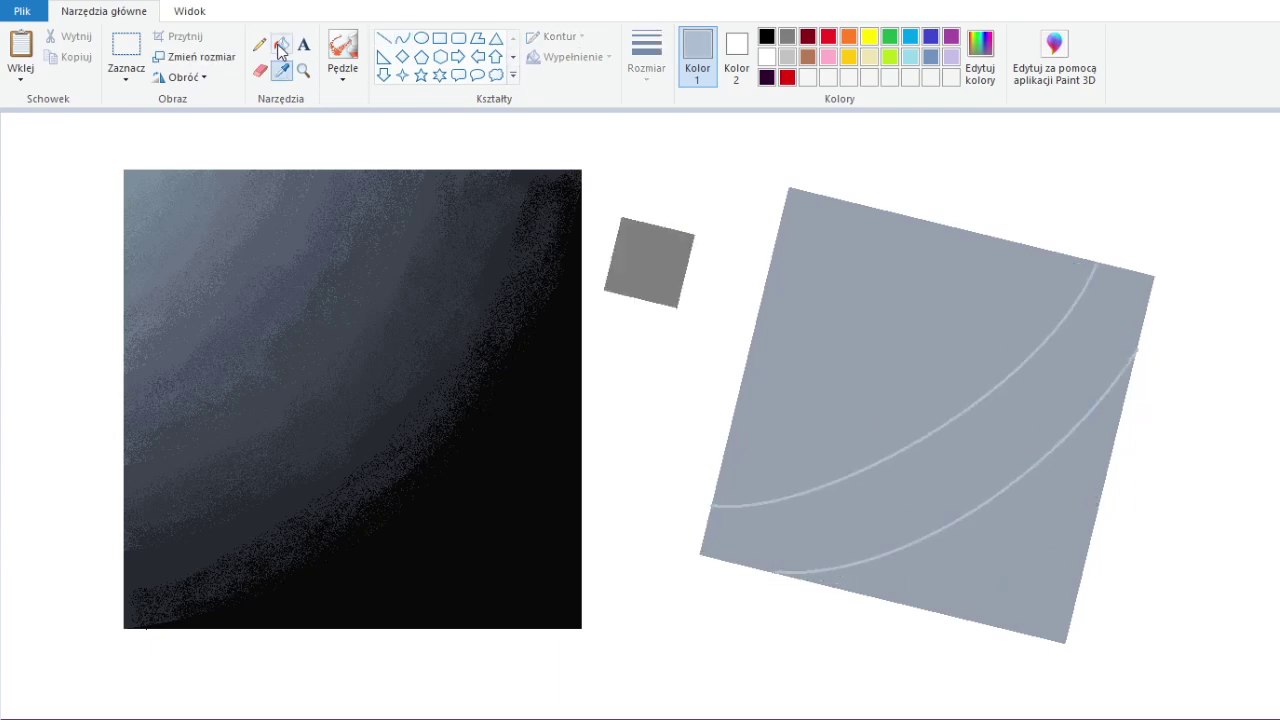
left_click(960, 400)
left_click(401, 38)
left_click_drag(1008, 238, 737, 423)
left_click(281, 44)
left_click(1060, 300)
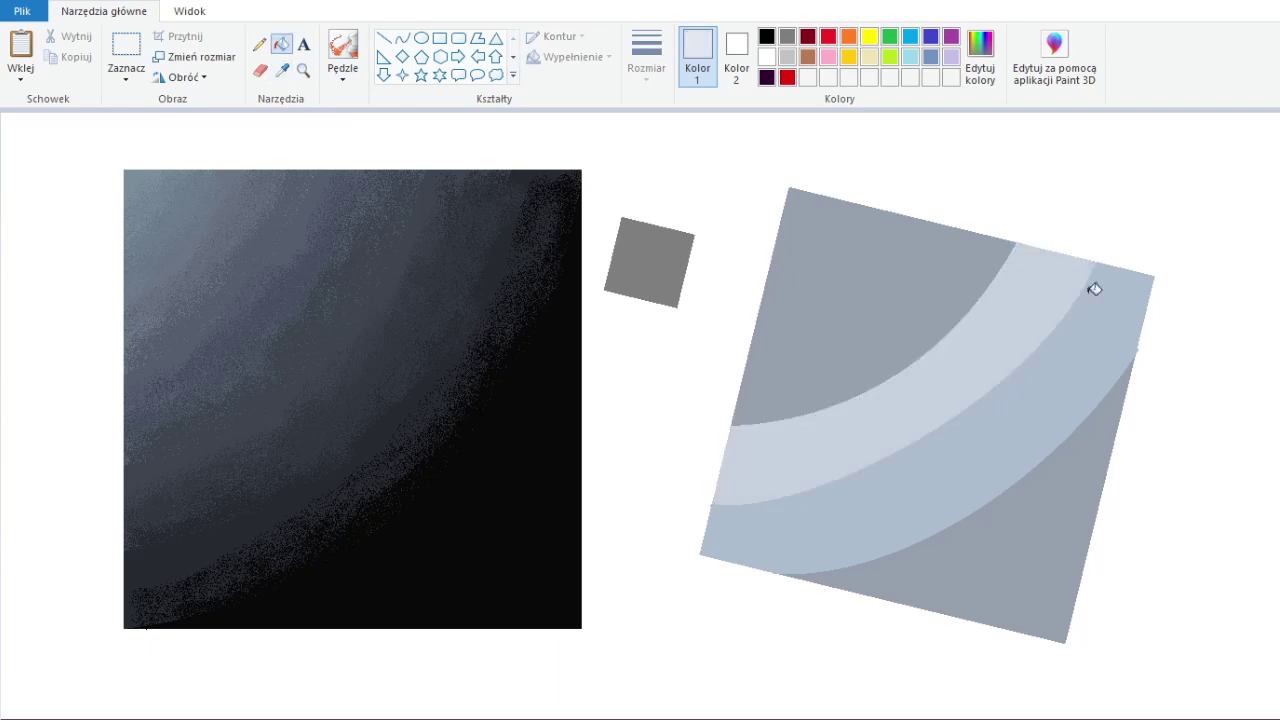
left_click(401, 38)
left_click_drag(914, 216, 757, 327)
left_click_drag(835, 272, 875, 295)
left_click(283, 46)
left_click(820, 260)
- Airbrush soft whitish shading over the bands and along the square's edges
left_click(342, 50)
left_click_drag(760, 340, 930, 225)
left_click_drag(700, 365, 909, 241)
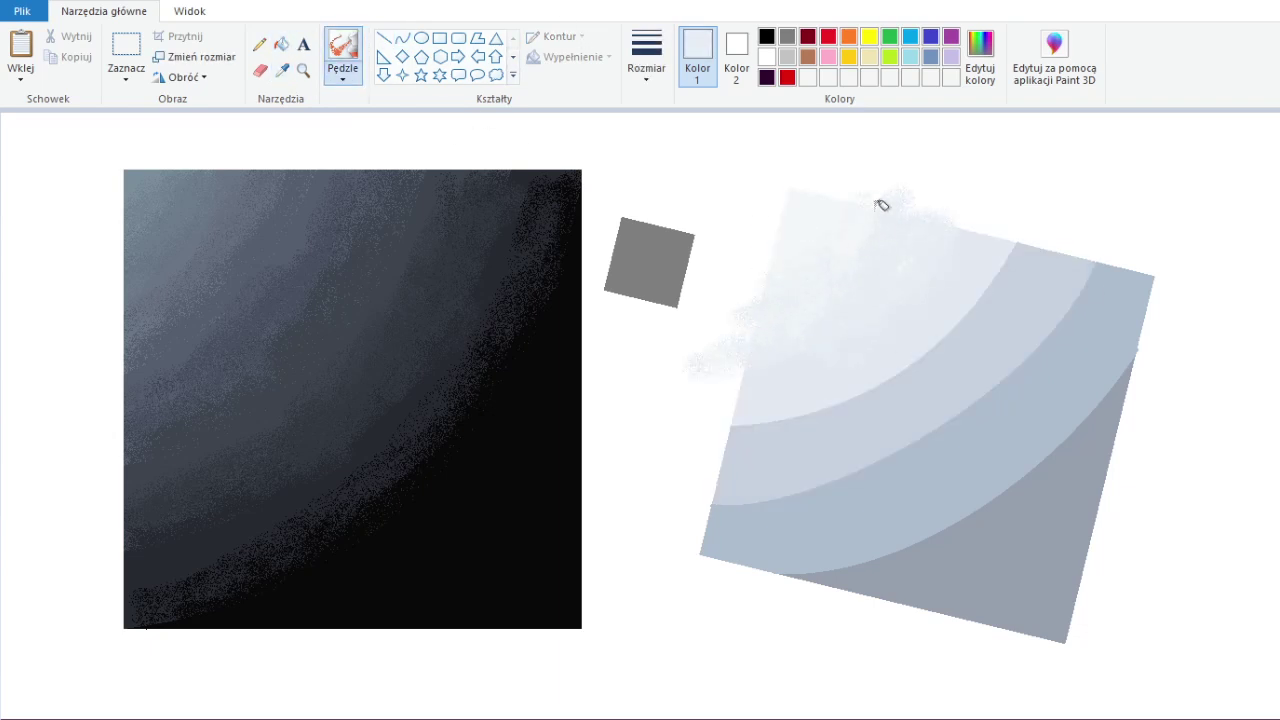
left_click_drag(765, 430, 884, 392)
left_click_drag(769, 414, 920, 360)
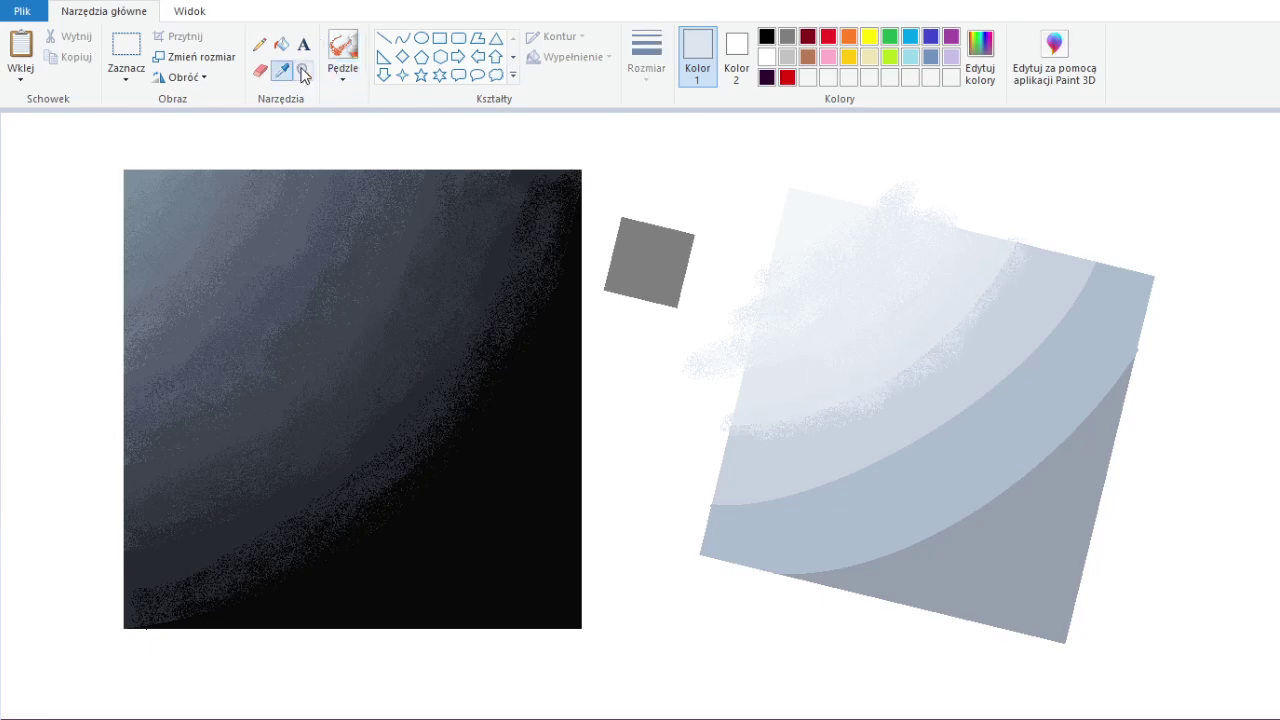
left_click_drag(846, 391, 1060, 230)
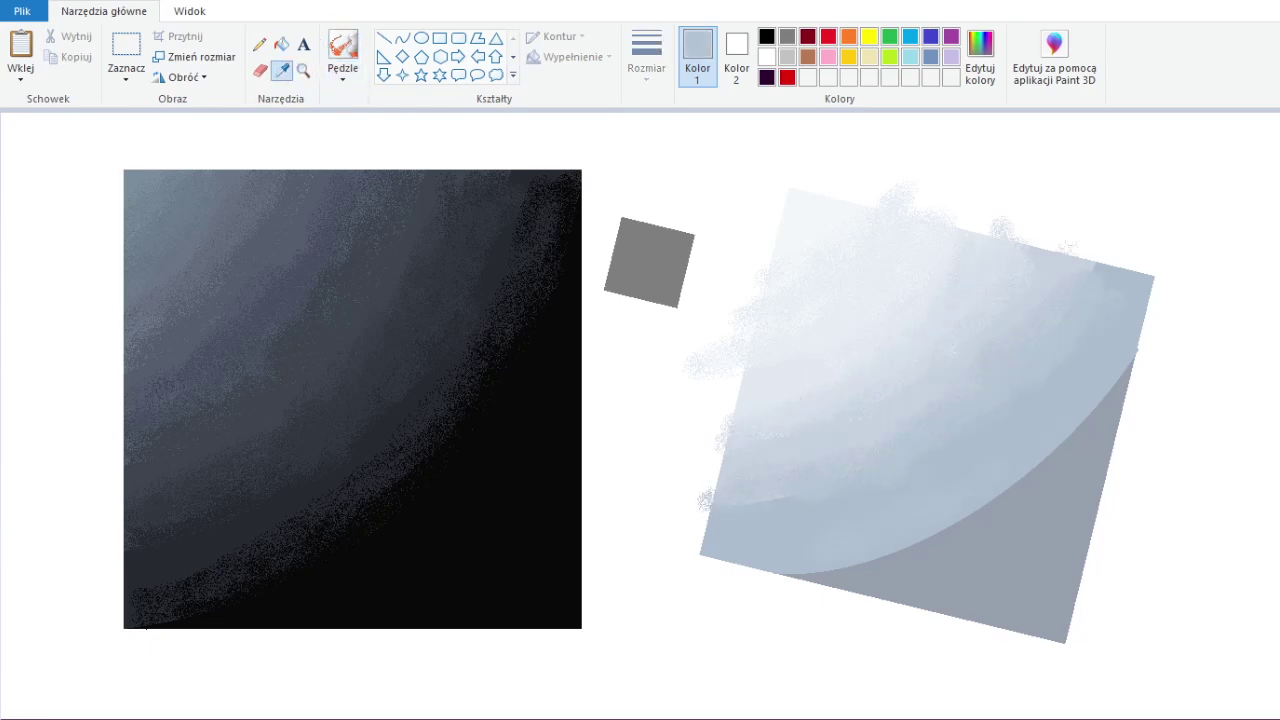
mouse_move(1039, 484)
left_mouse_down()
mouse_move(1017, 477)
mouse_move(1120, 423)
mouse_move(1006, 534)
left_mouse_up()
mouse_move(780, 590)
left_mouse_down()
mouse_move(991, 557)
mouse_move(1120, 463)
mouse_move(1106, 543)
mouse_move(1020, 640)
left_mouse_up()
left_click(384, 38)
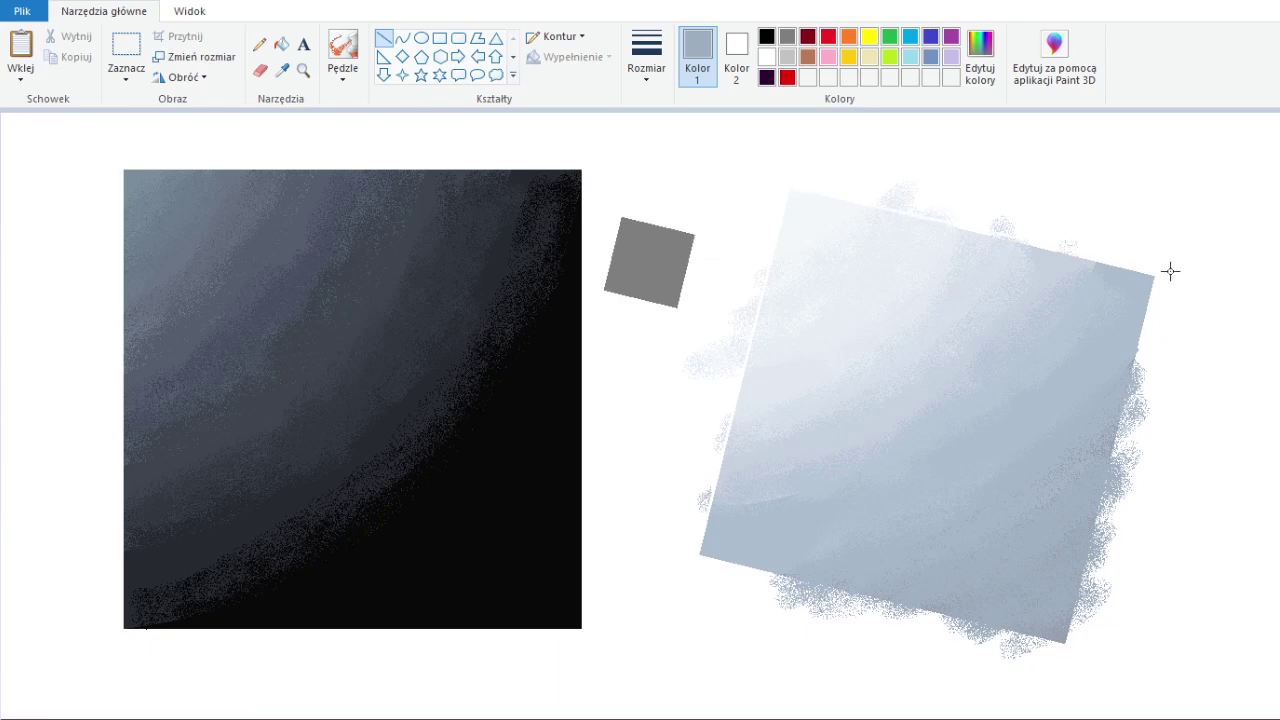
- Draw light straight lines along the tilted square's bottom and right edges
left_click_drag(1153, 277, 1068, 643)
left_click_drag(700, 554, 1066, 642)
left_click(260, 70)
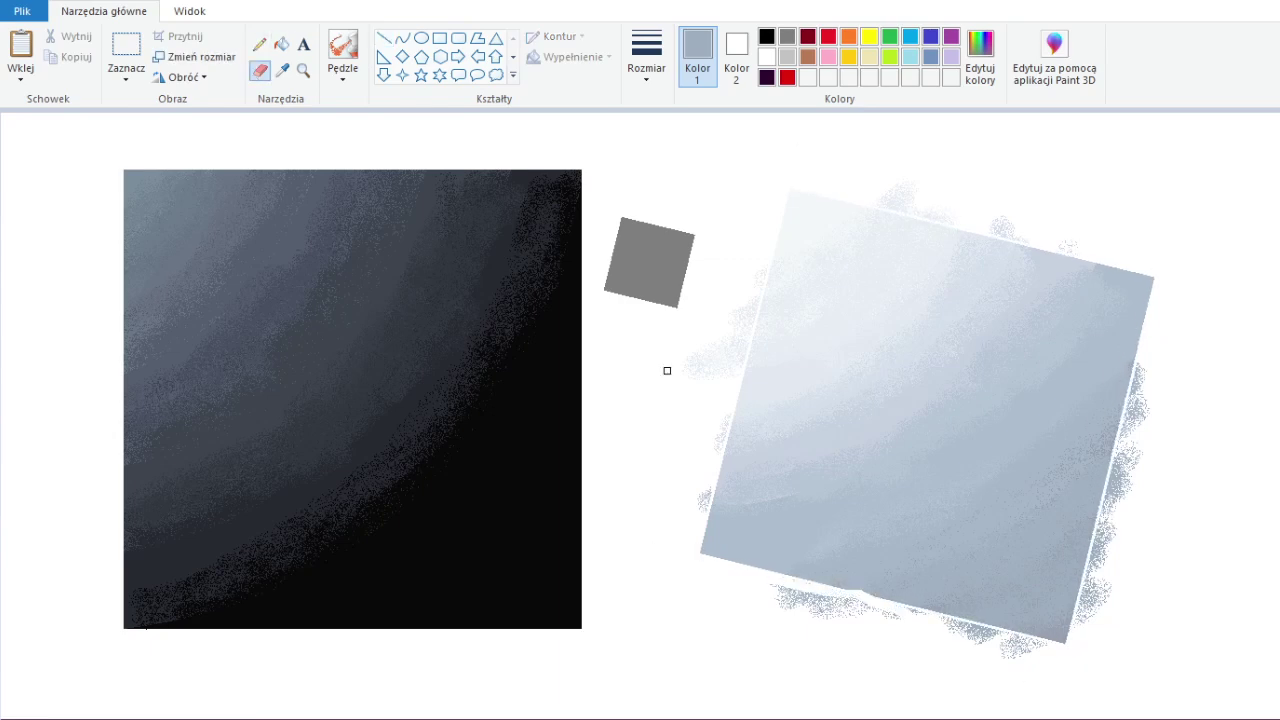
key("ctrl+z")
left_click(384, 38)
left_click_drag(763, 575, 1107, 659)
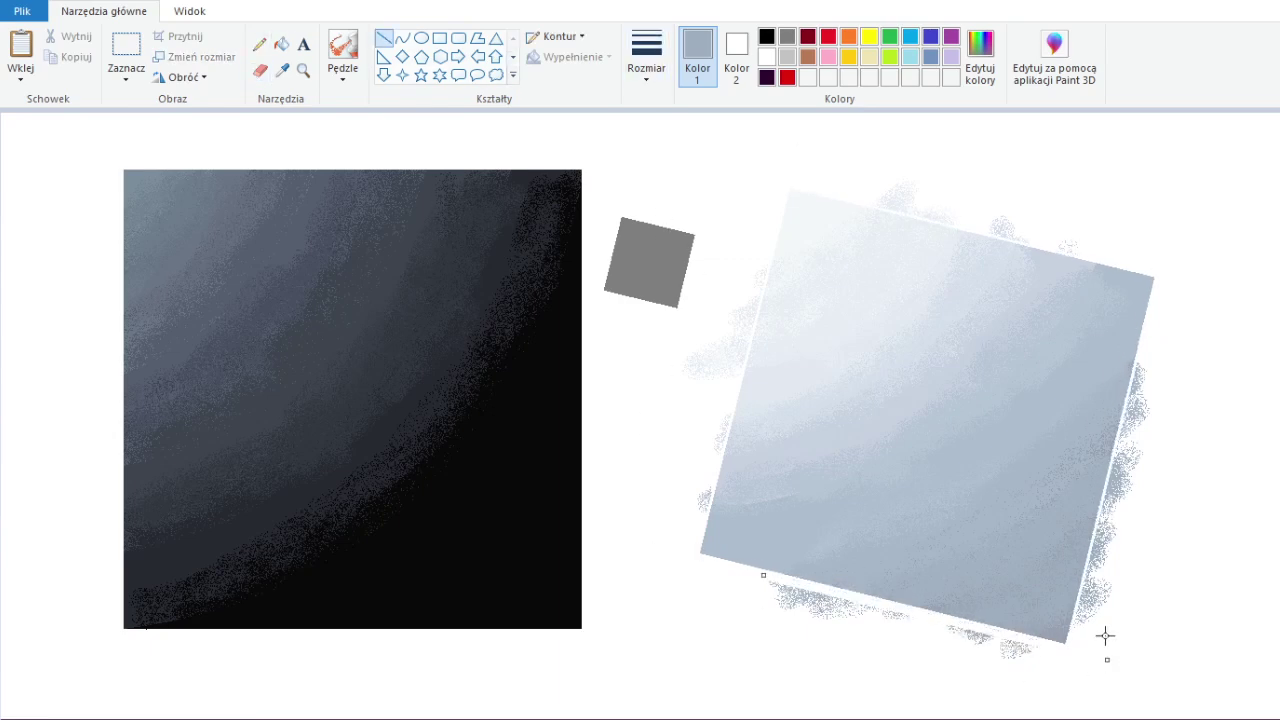
left_click_drag(1142, 349, 1061, 682)
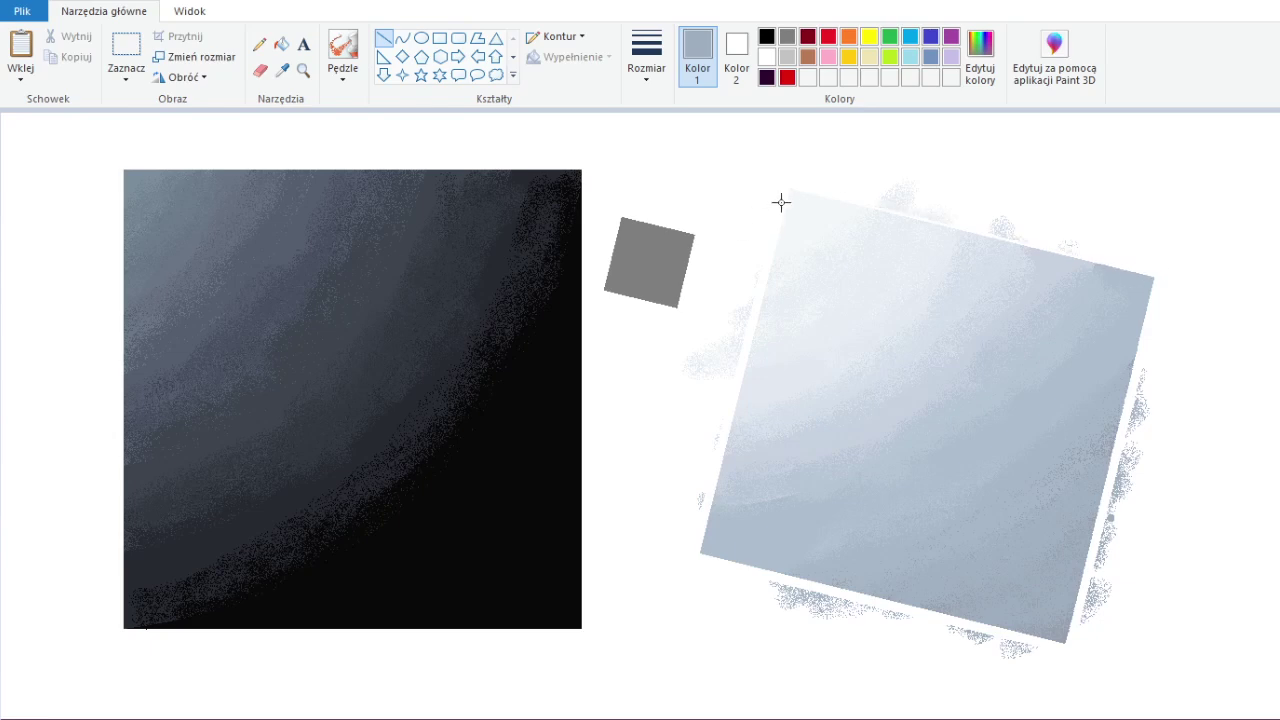
- Erase the speckles below and right of the square, then shift it slightly right
left_click(260, 70)
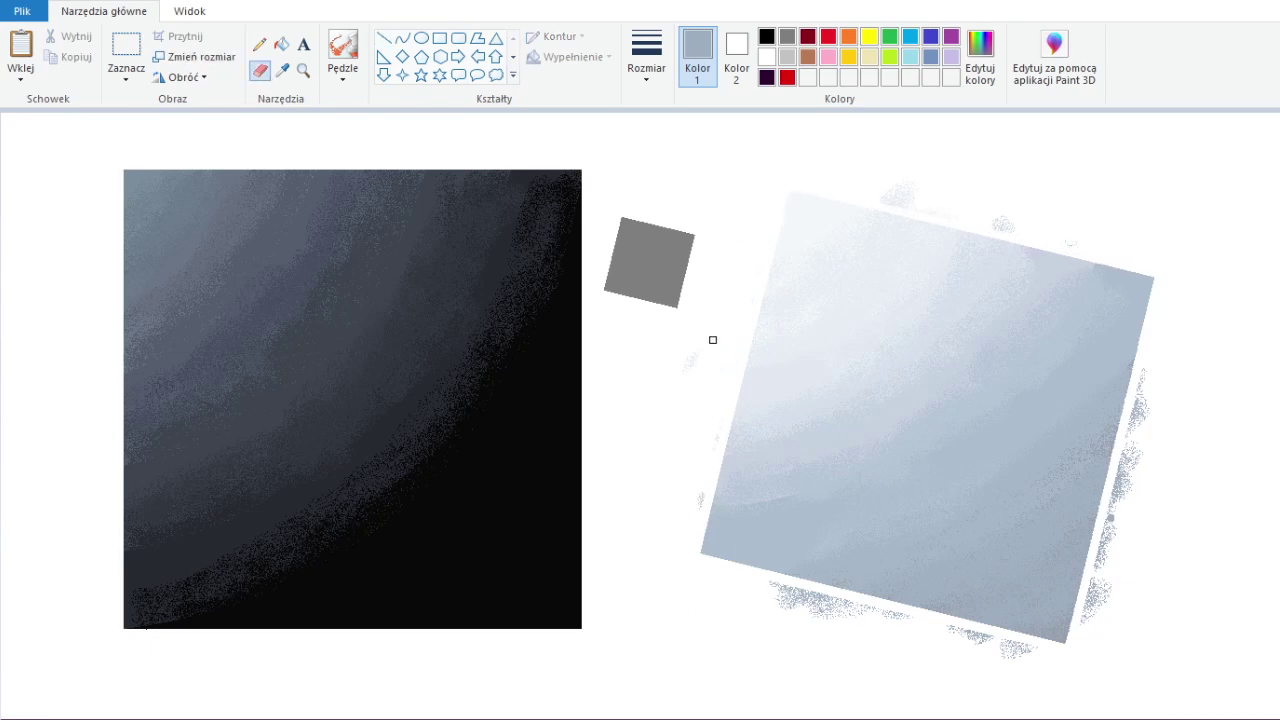
left_click_drag(706, 498, 868, 610)
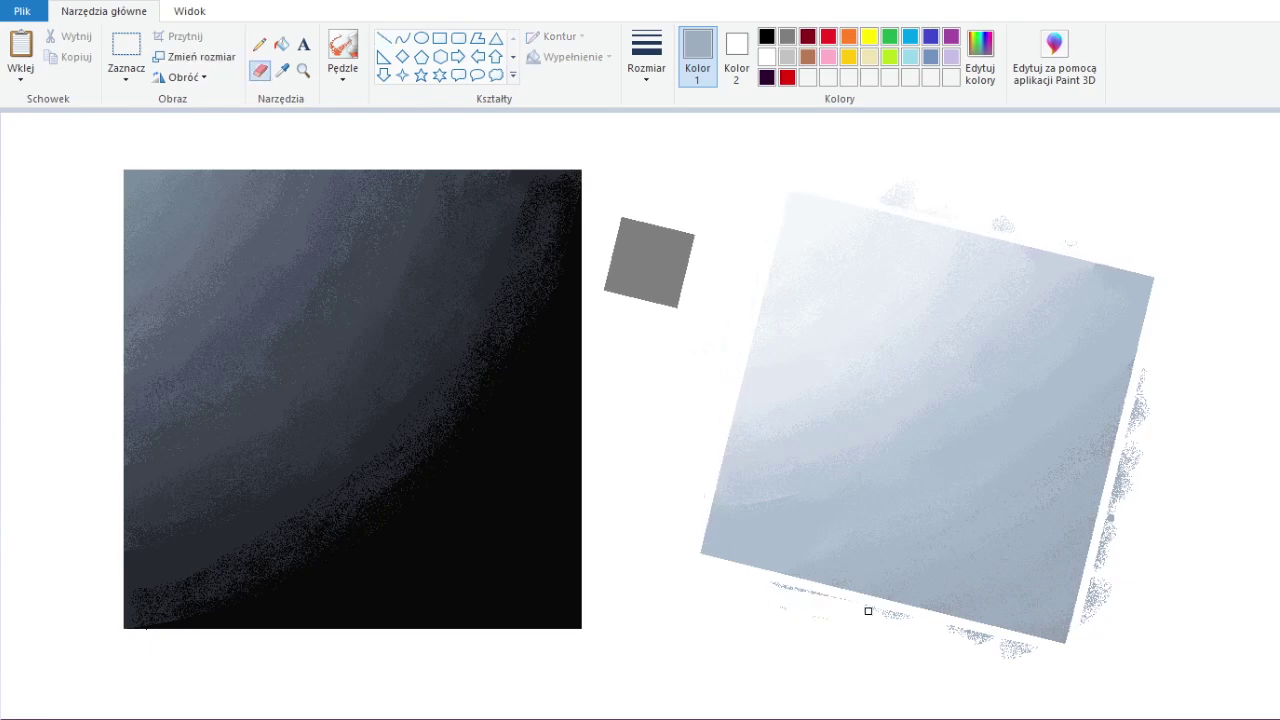
left_click_drag(1099, 567, 1139, 420)
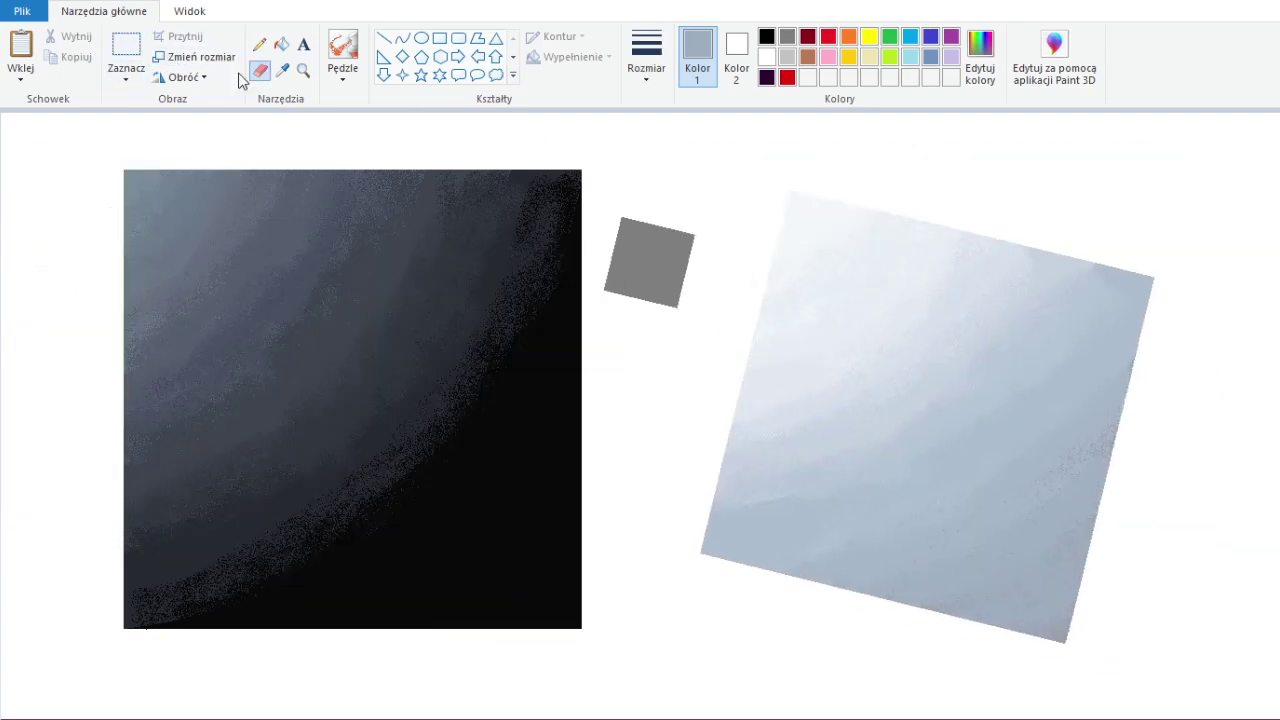
left_click(126, 45)
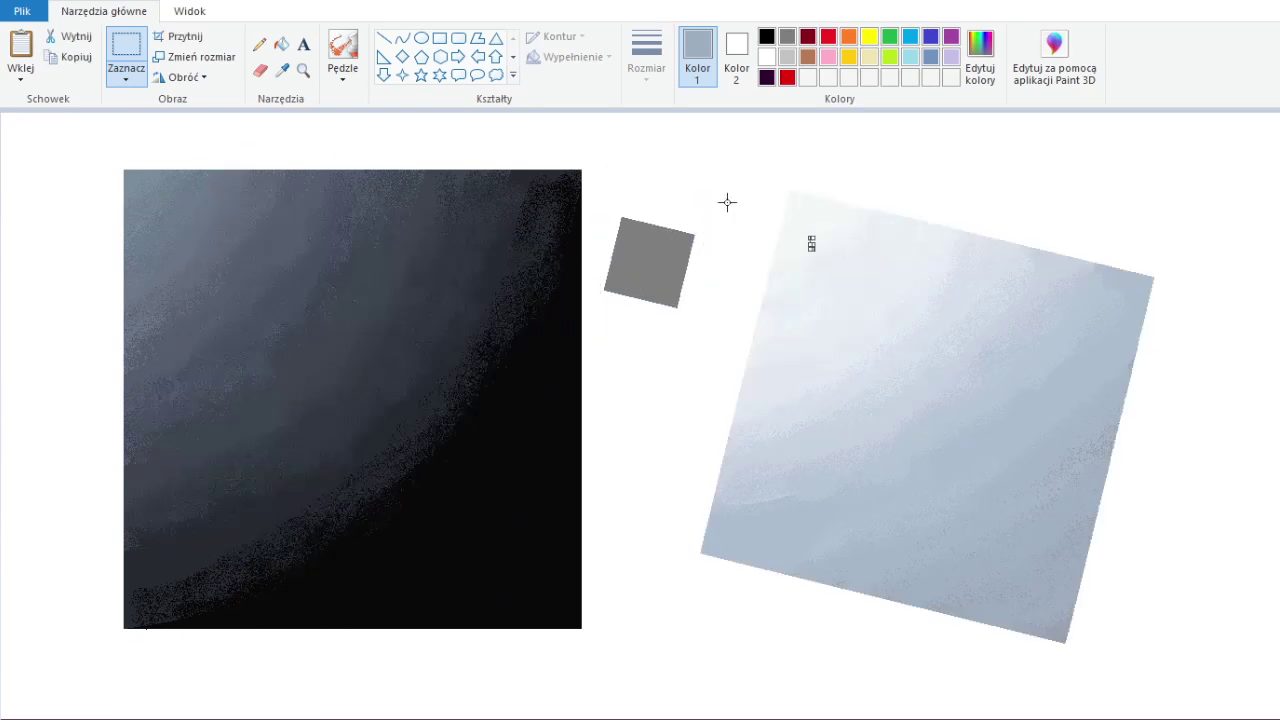
left_click_drag(697, 154, 1174, 687)
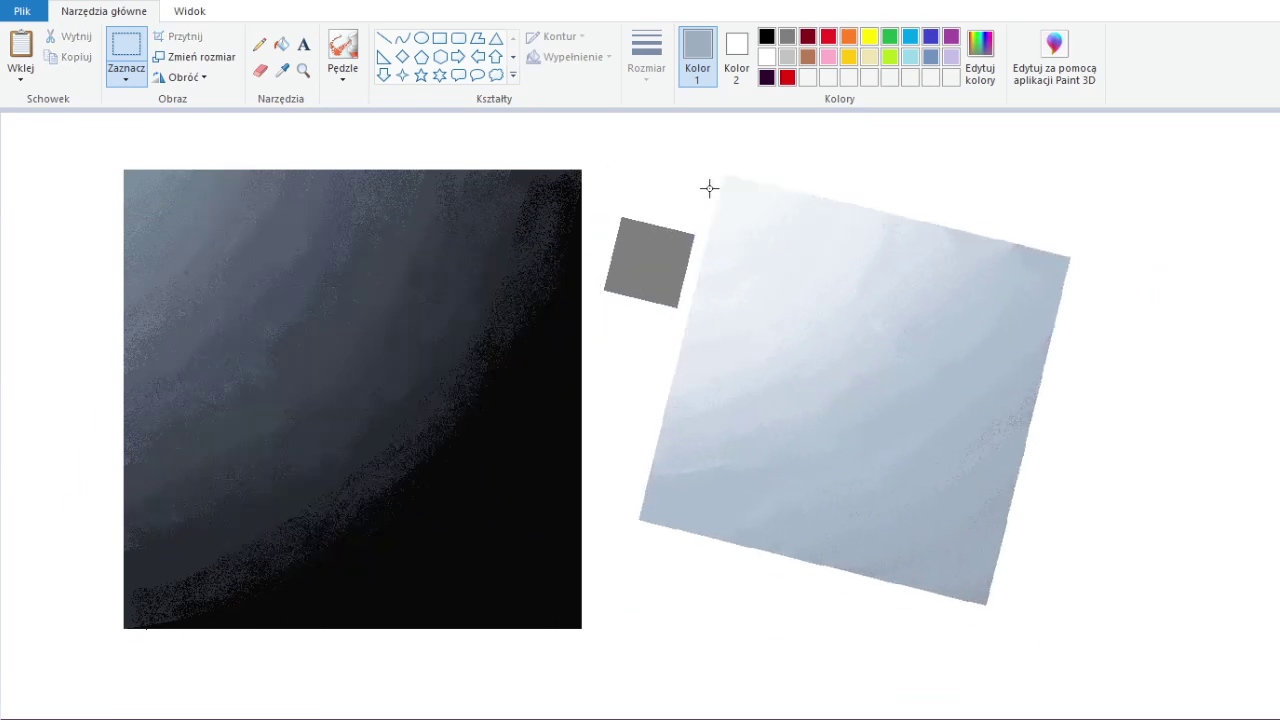
left_click_drag(717, 157, 1176, 670)
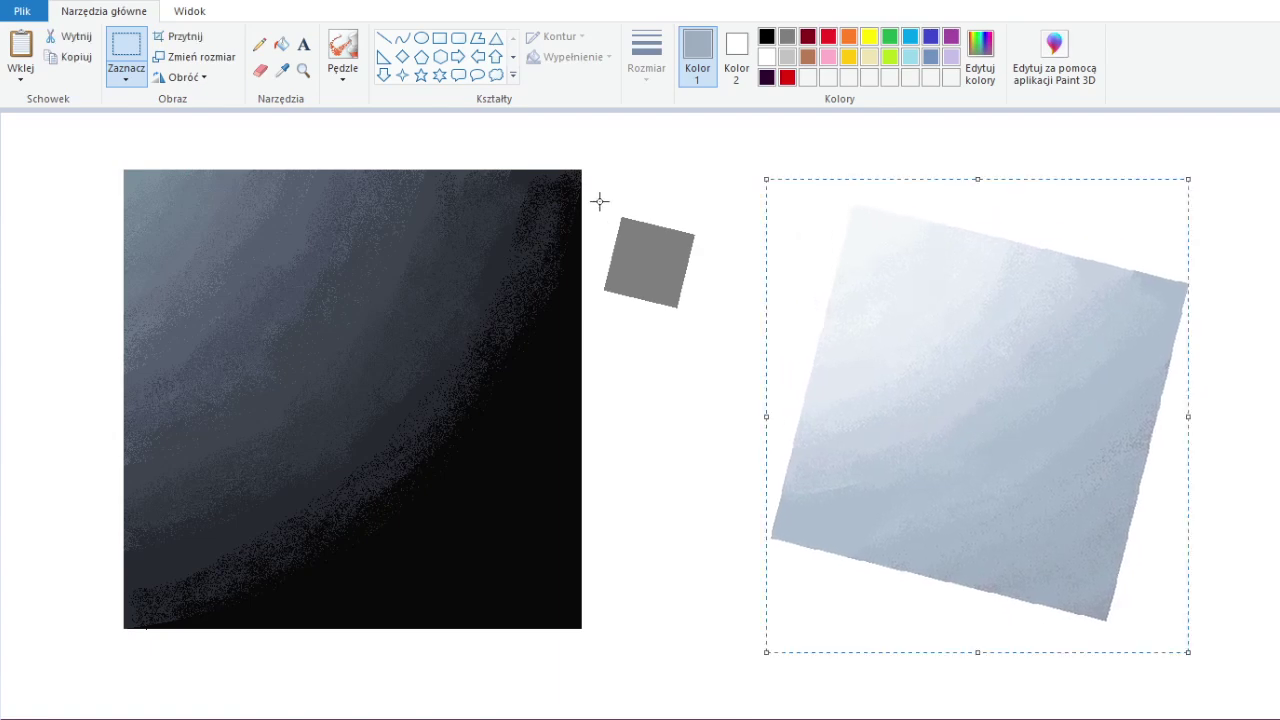